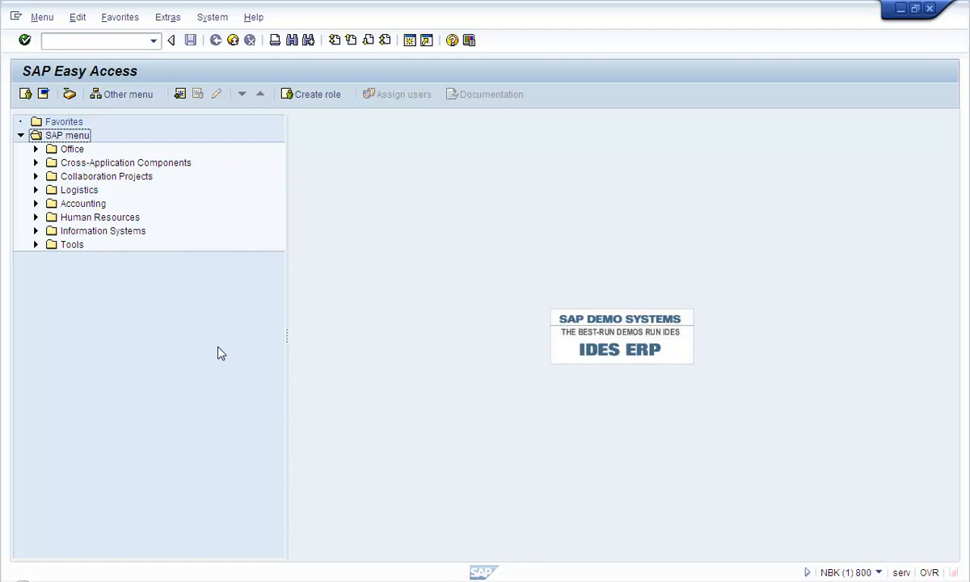
- Open the authorization profiles view with transaction OOSP
{"action": "left_click", "coordinate": [62, 45]}
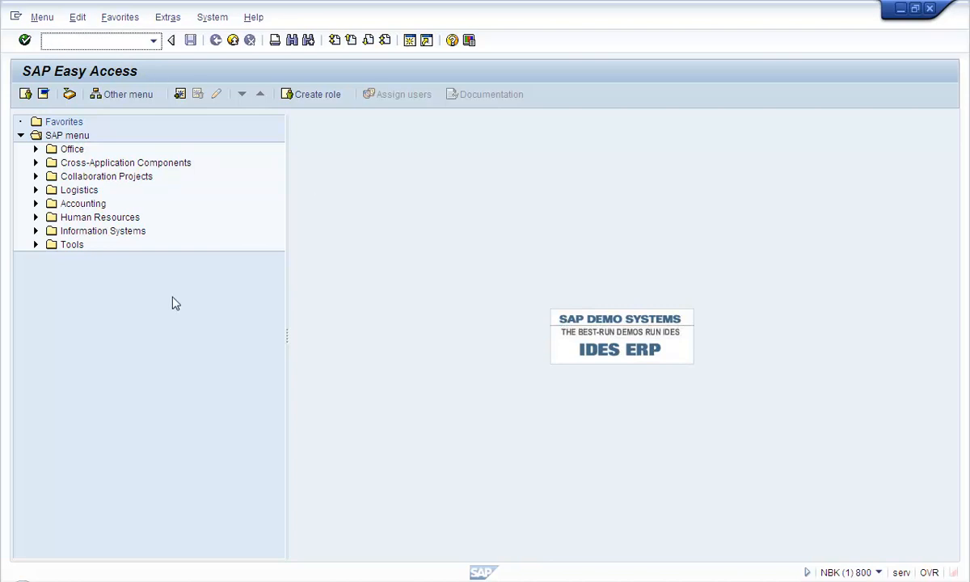
{"action": "type", "text": "OOSP"}
{"action": "key", "text": "Return"}
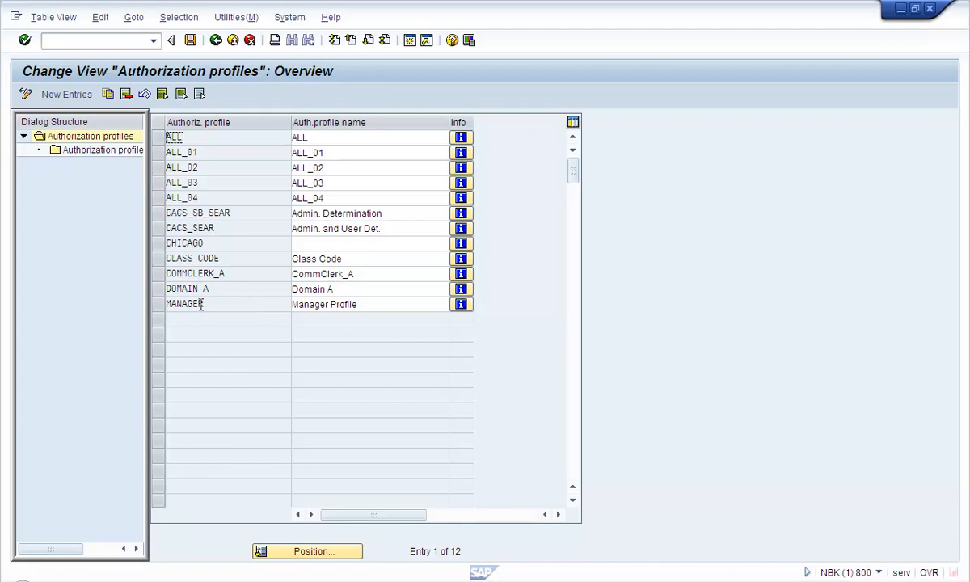
- Start a new authorization profile entry and enter ZHRMANAGER as its profile ID
{"action": "left_click", "coordinate": [68, 94]}
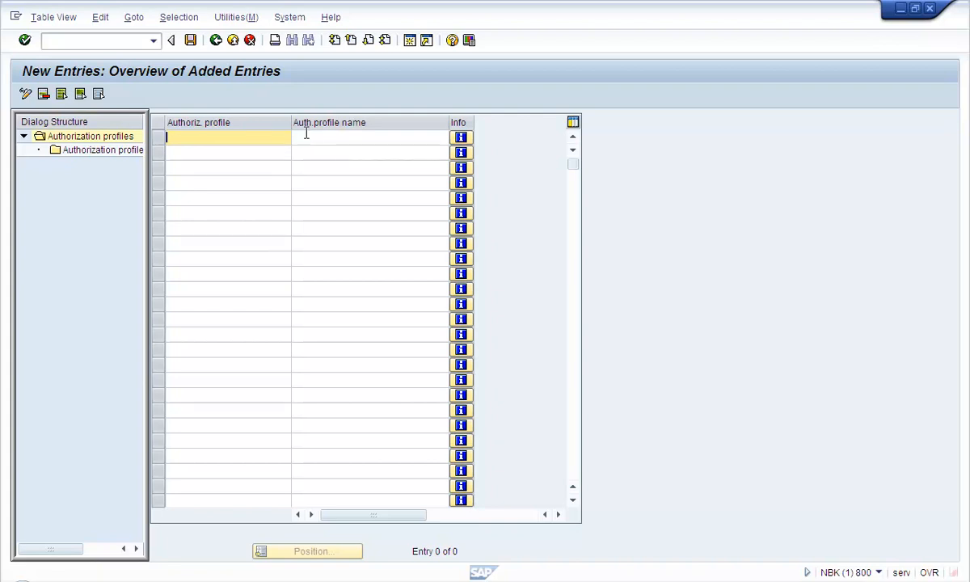
{"action": "type", "text": "ZHR"}
{"action": "left_click", "coordinate": [237, 152]}
{"action": "key", "text": "Tab"}
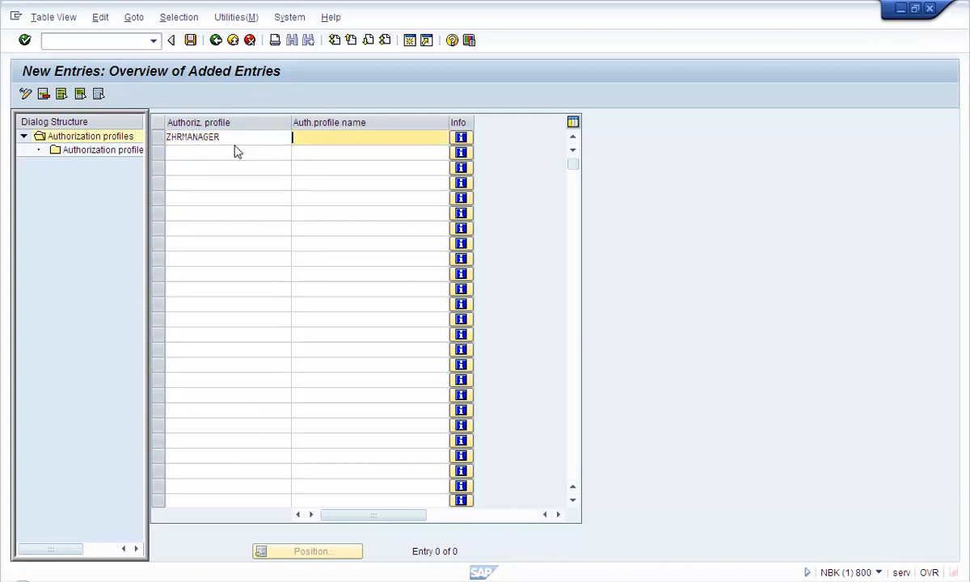
{"action": "type", "text": "Structural Profile for Ma"}
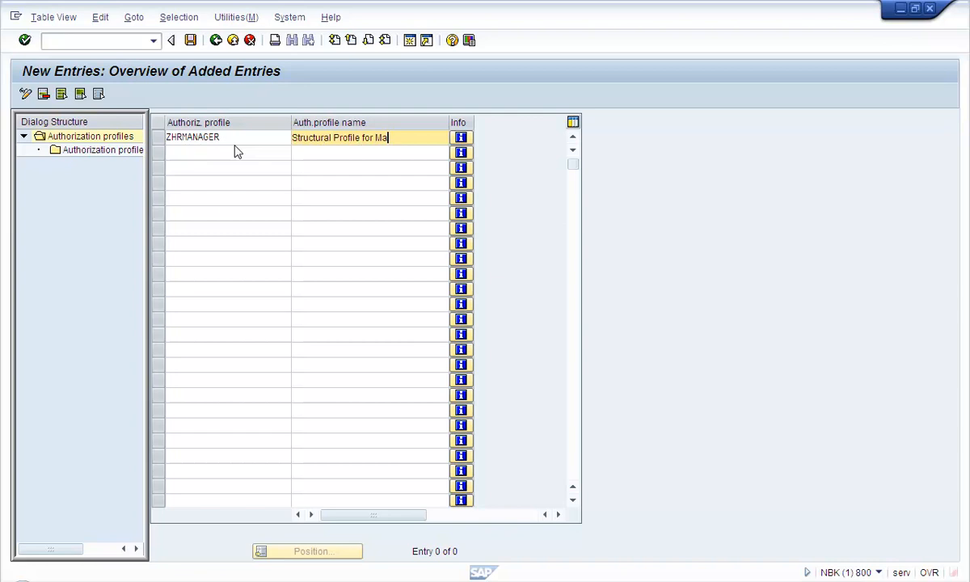
{"action": "key", "text": "BackSpace"}
{"action": "key", "text": "BackSpace"}
{"action": "key", "text": "BackSpace"}
{"action": "key", "text": "BackSpace"}
{"action": "key", "text": "BackSpace"}
{"action": "key", "text": "BackSpace"}
{"action": "key", "text": "BackSpace"}
{"action": "key", "text": "BackSpace"}
{"action": "key", "text": "BackSpace"}
{"action": "key", "text": "BackSpace"}
{"action": "key", "text": "BackSpace"}
{"action": "key", "text": "BackSpace"}
{"action": "key", "text": "BackSpace"}
{"action": "key", "text": "BackSpace"}
{"action": "key", "text": "BackSpace"}
{"action": "key", "text": "BackSpace"}
{"action": "key", "text": "BackSpace"}
{"action": "key", "text": "BackSpace"}
{"action": "key", "text": "BackSpace"}
{"action": "key", "text": "BackSpace"}
{"action": "key", "text": "BackSpace"}
{"action": "key", "text": "BackSpace"}
{"action": "key", "text": "BackSpace"}
{"action": "key", "text": "BackSpace"}
{"action": "key", "text": "BackSpace"}
- Name the ZHRMANAGER authorization profile "Manager Profile" and confirm the entry
{"action": "type", "text": "M"}
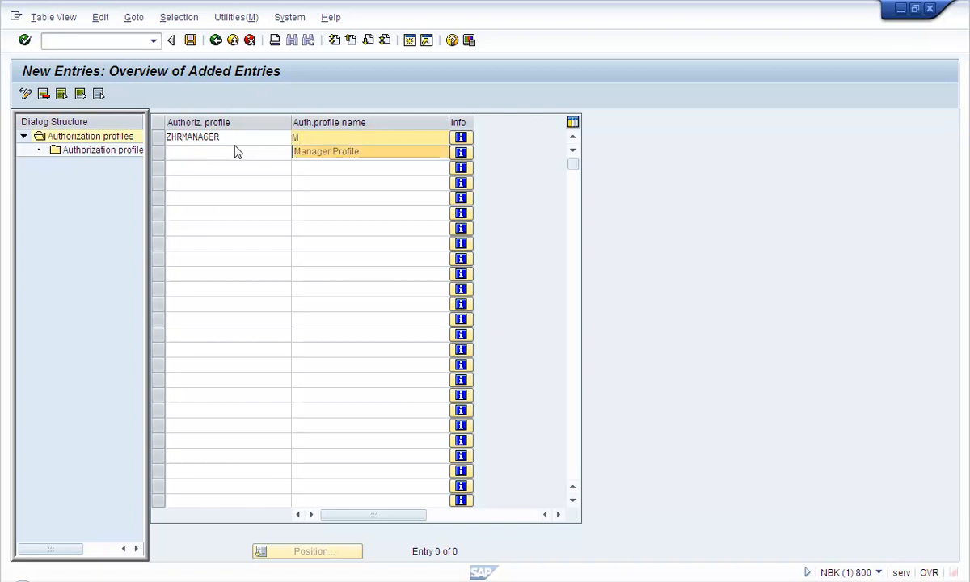
{"action": "key", "text": "Down"}
{"action": "key", "text": "Return"}
{"action": "key", "text": "Return"}
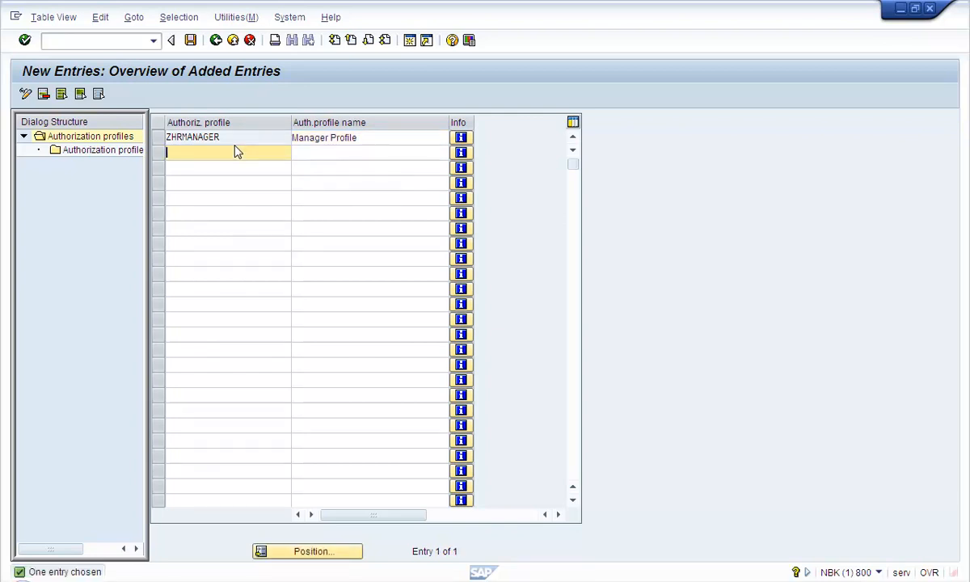
{"action": "left_click", "coordinate": [230, 137]}
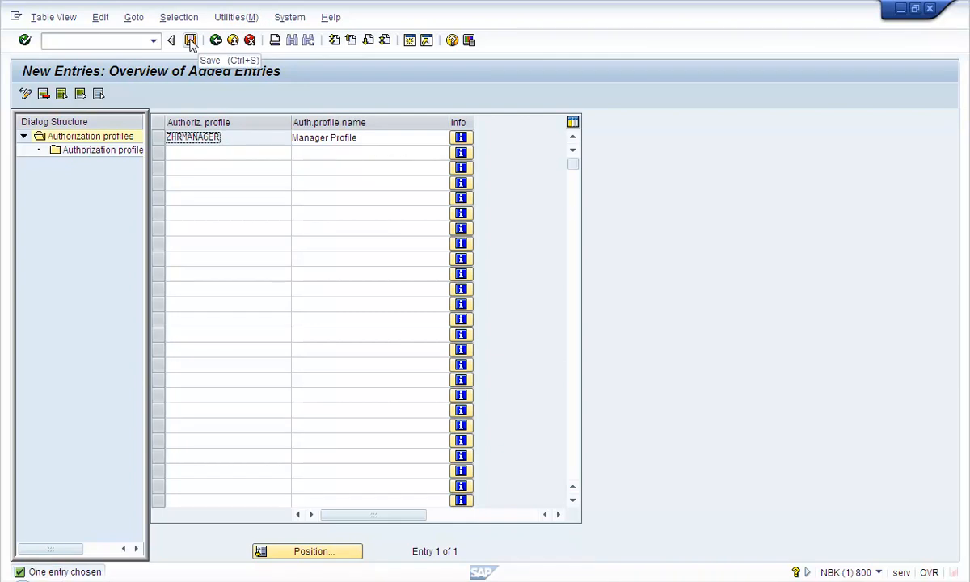
- Save the new profile in a newly created customizing request with the short description "Structural Profile"
{"action": "left_click", "coordinate": [190, 41]}
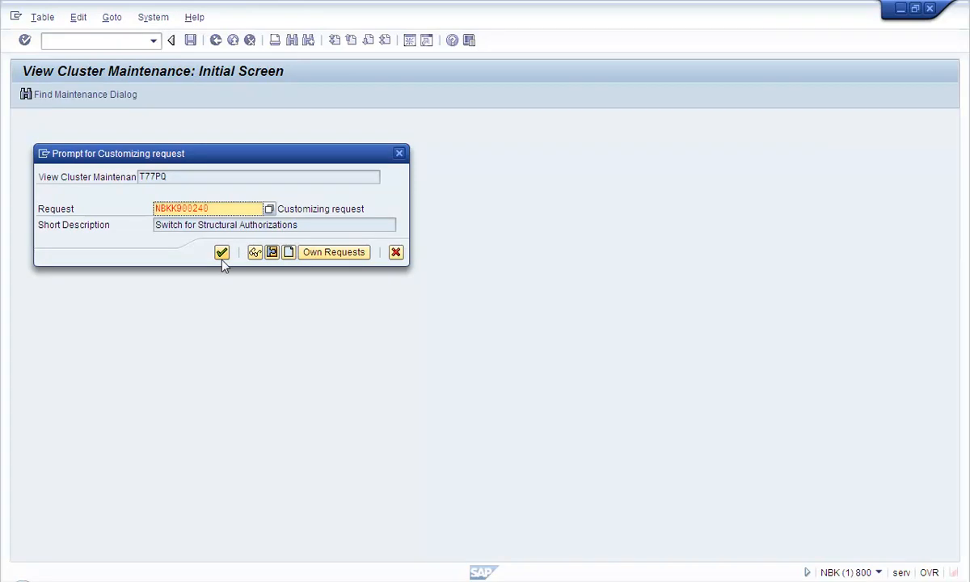
{"action": "left_click", "coordinate": [288, 253]}
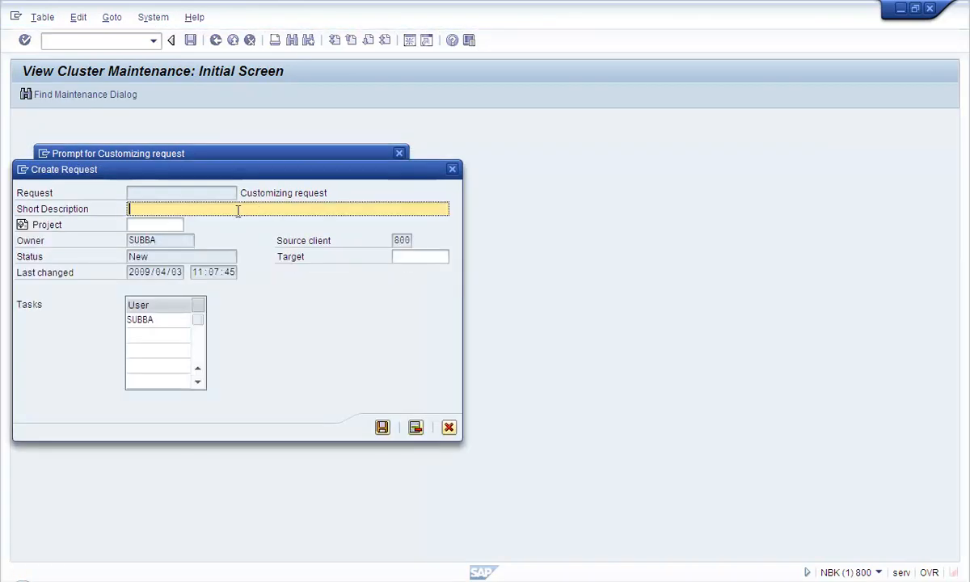
{"action": "type", "text": "Structua"}
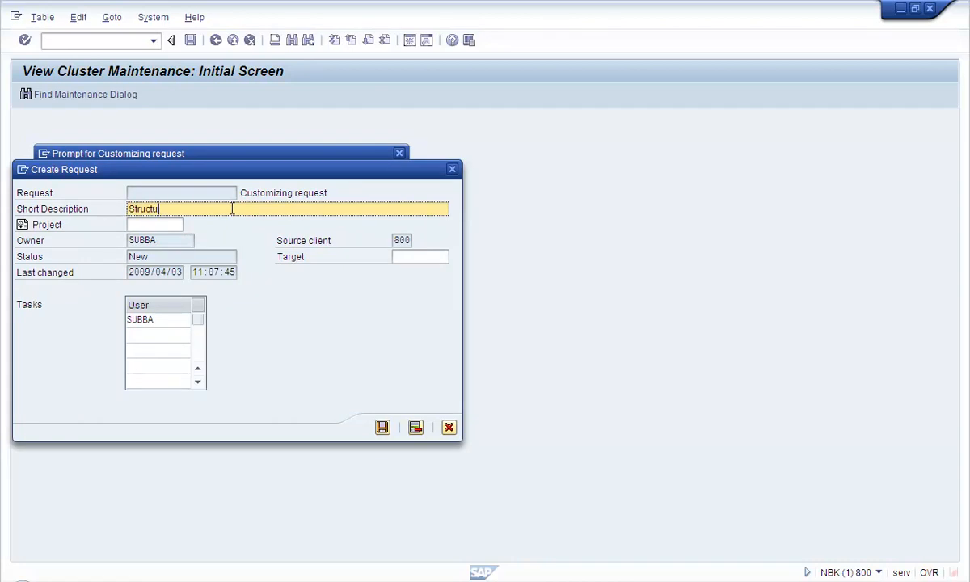
{"action": "key", "text": "BackSpace"}
{"action": "type", "text": "ral"}
{"action": "type", "text": " Pri"}
{"action": "type", "text": "ofile"}
{"action": "key", "text": "Return"}
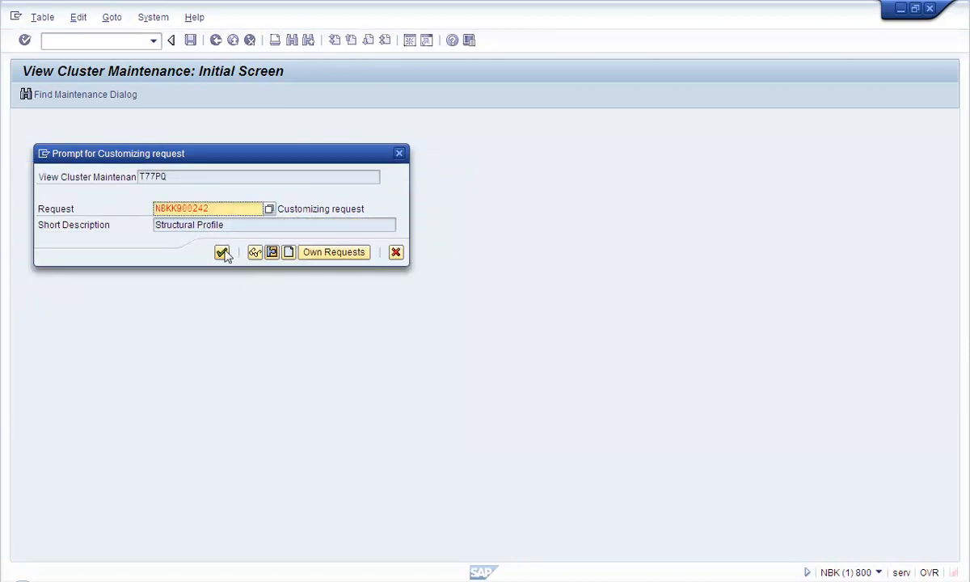
{"action": "left_click", "coordinate": [222, 252]}
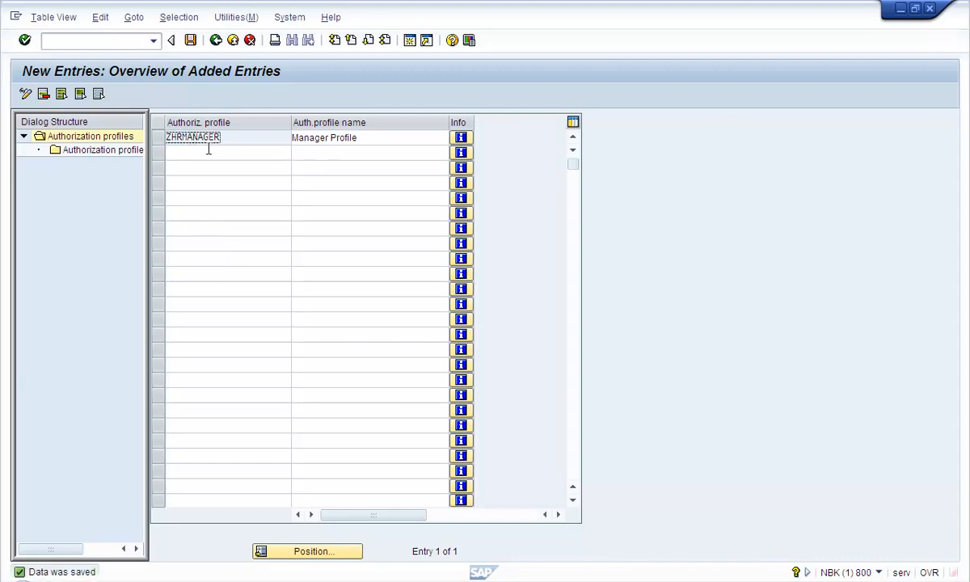
- Open the authorization profile maintenance view for the ZHRMANAGER profile
{"action": "left_click", "coordinate": [159, 138]}
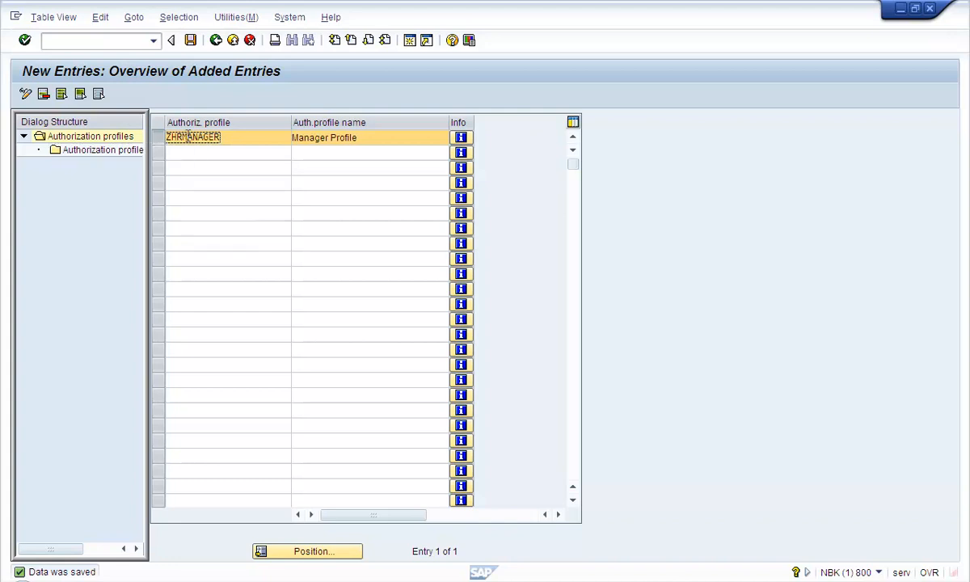
{"action": "left_click", "coordinate": [117, 151]}
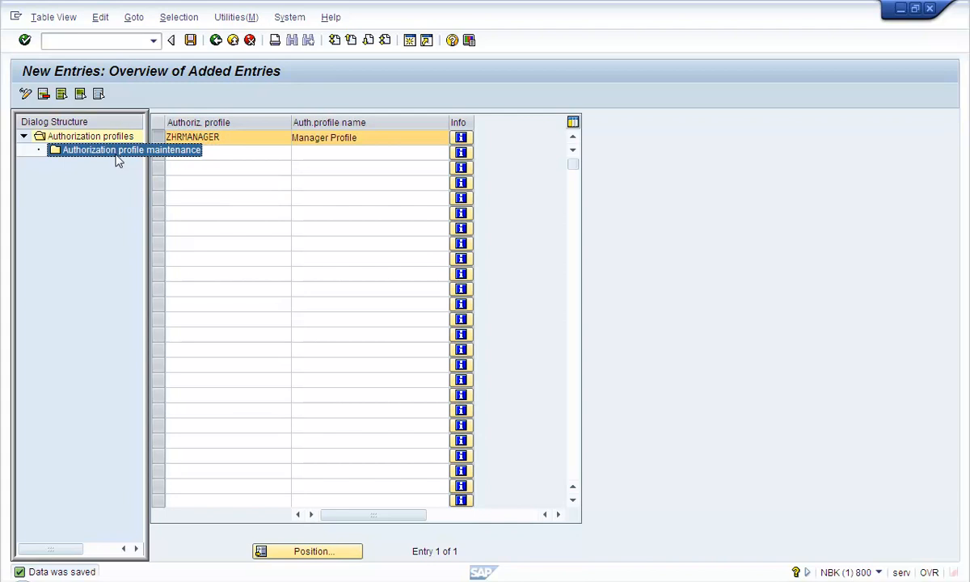
{"action": "double_click", "coordinate": [117, 158]}
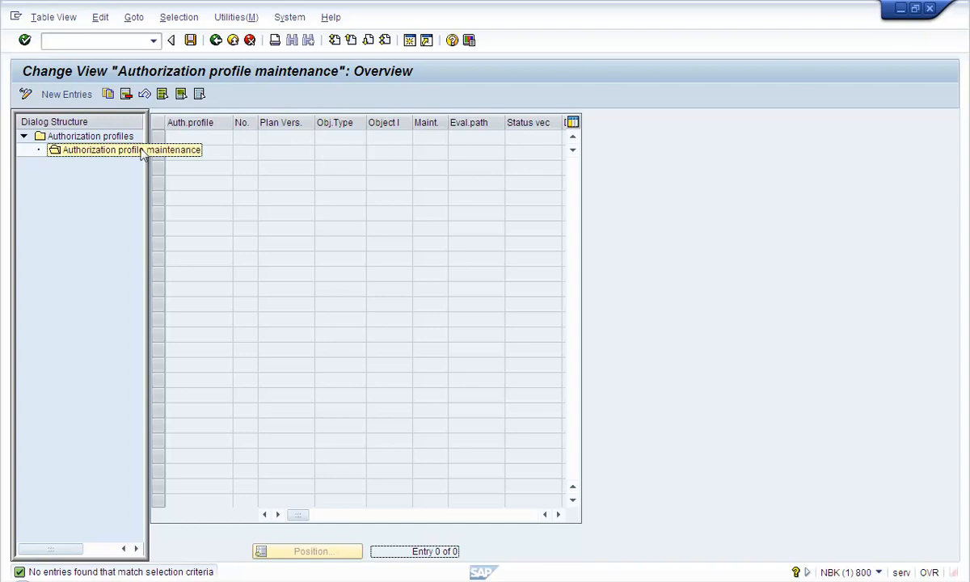
- Create a new maintenance entry for profile ZHRMANAGER with number 10 and plan version 01
{"action": "left_click", "coordinate": [82, 100]}
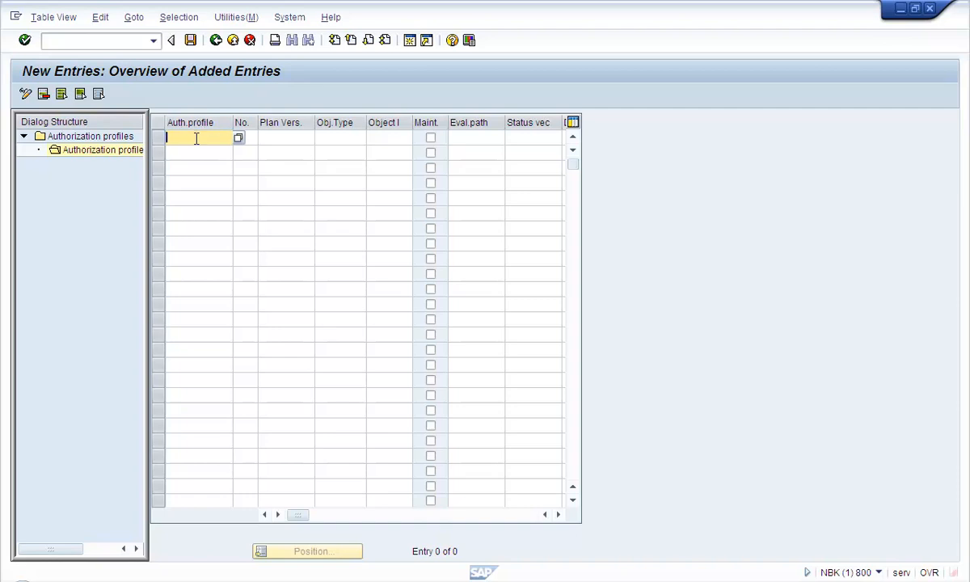
{"action": "type", "text": "ZH"}
{"action": "key", "text": "Down"}
{"action": "key", "text": "Return"}
{"action": "left_click", "coordinate": [254, 139]}
{"action": "type", "text": "10"}
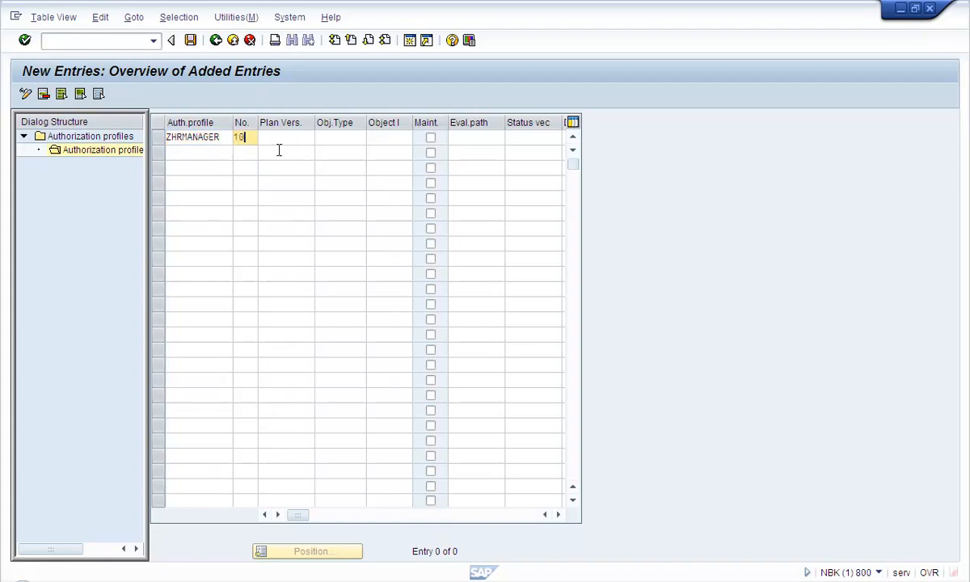
{"action": "left_click", "coordinate": [288, 142]}
{"action": "type", "text": "01"}
{"action": "left_click_drag", "start_coordinate": [220, 137], "coordinate": [161, 137]}
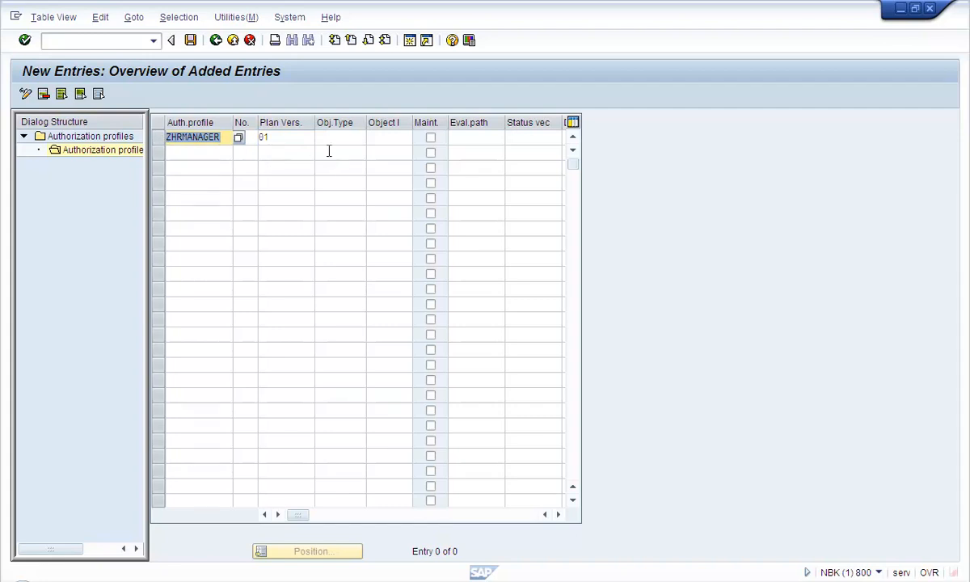
{"action": "left_click", "coordinate": [298, 139]}
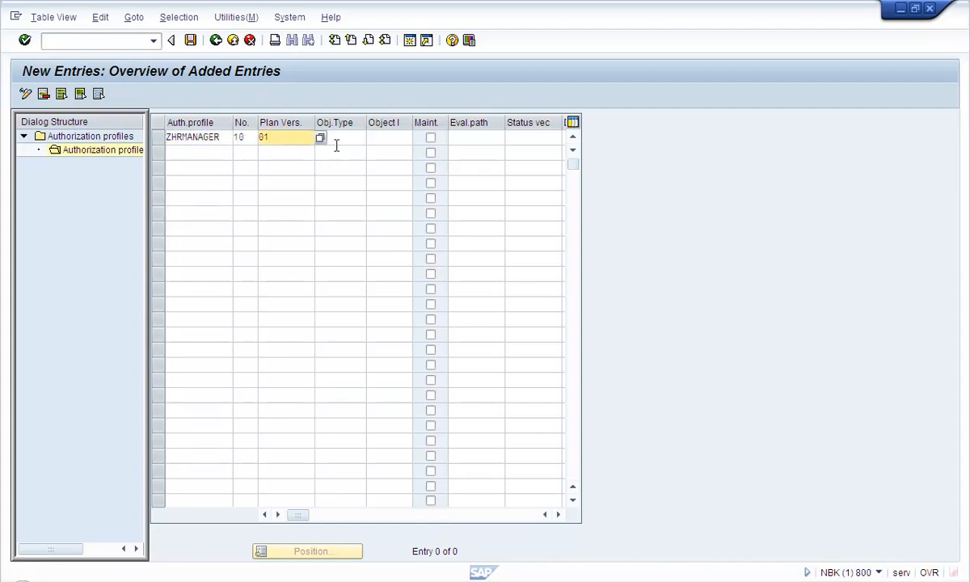
- Set the object type of the ZHRMANAGER maintenance entry to O
{"action": "left_click", "coordinate": [336, 139]}
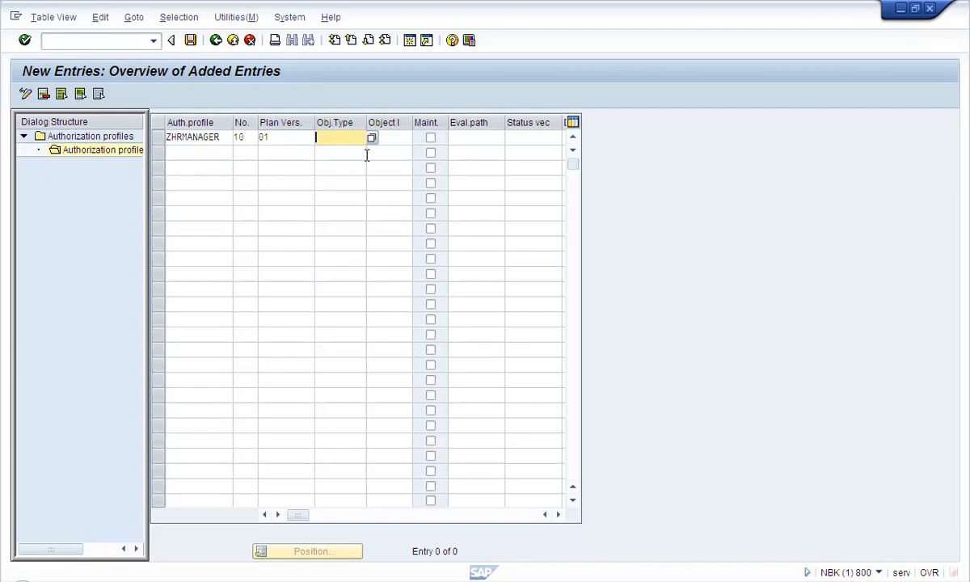
{"action": "left_click", "coordinate": [266, 137]}
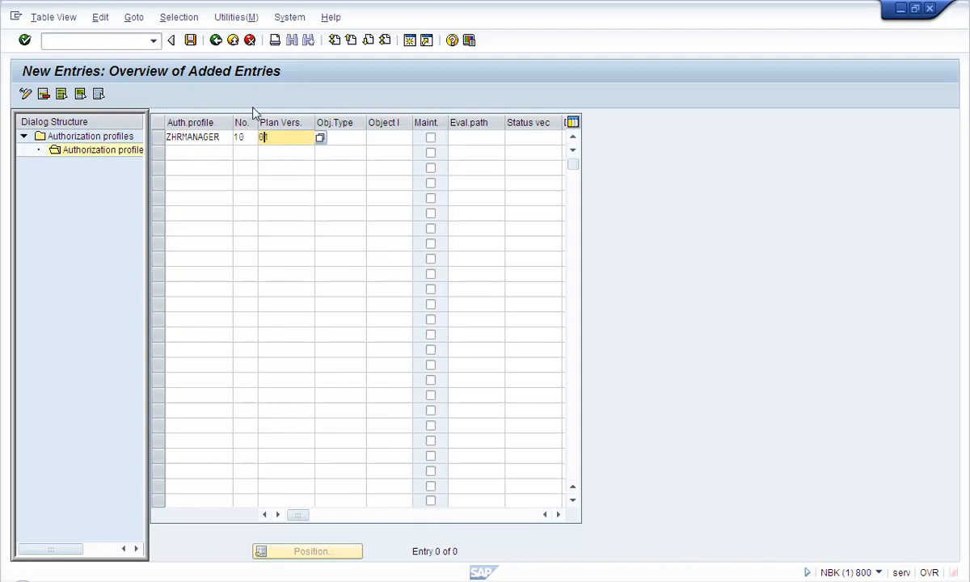
{"action": "left_click", "coordinate": [341, 142]}
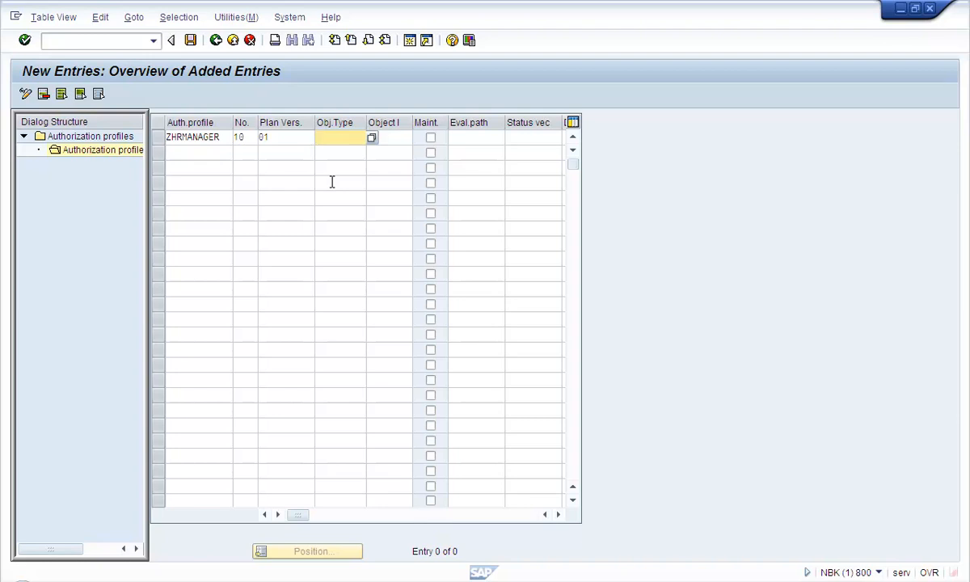
{"action": "type", "text": "O"}
{"action": "left_click", "coordinate": [386, 137]}
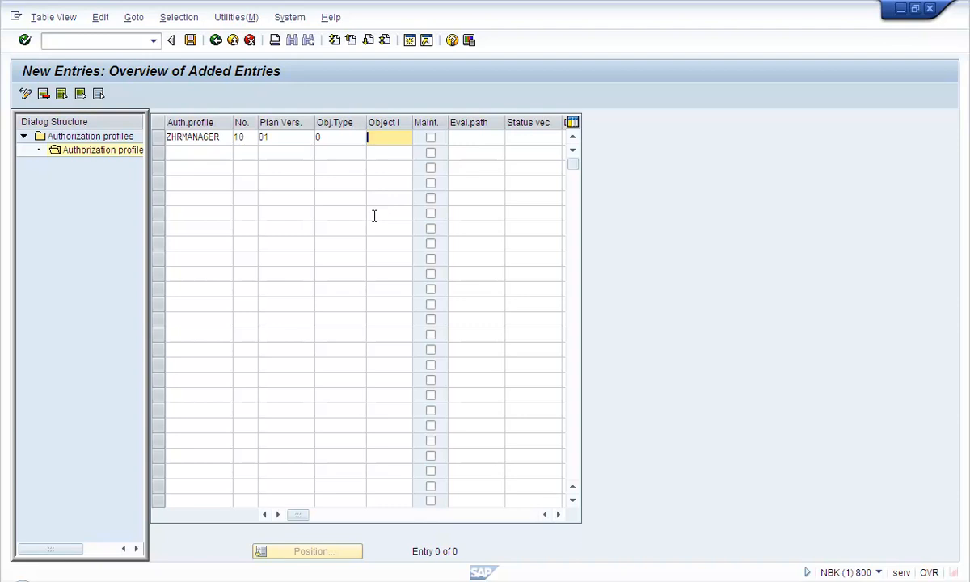
{"action": "left_click", "coordinate": [459, 137]}
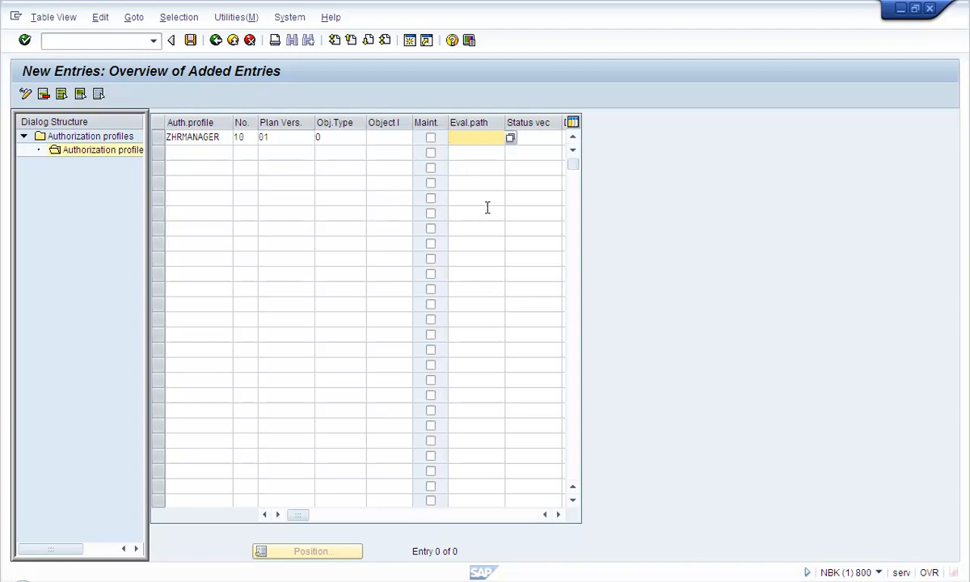
{"action": "left_click", "coordinate": [386, 141]}
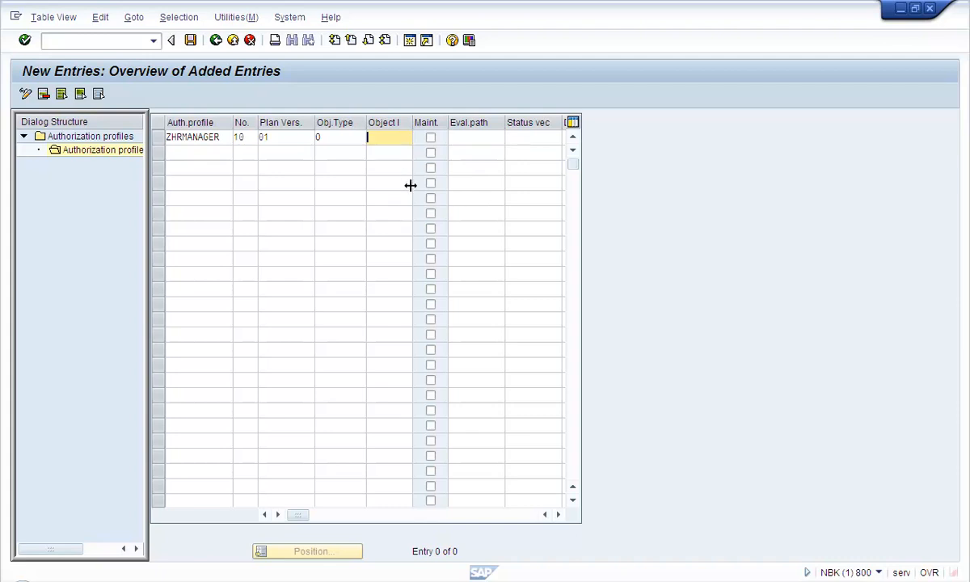
- Look up evaluation paths matching z* and assign ZMANAGER to the ZHRMANAGER entry
{"action": "left_click", "coordinate": [464, 142]}
{"action": "type", "text": "z*"}
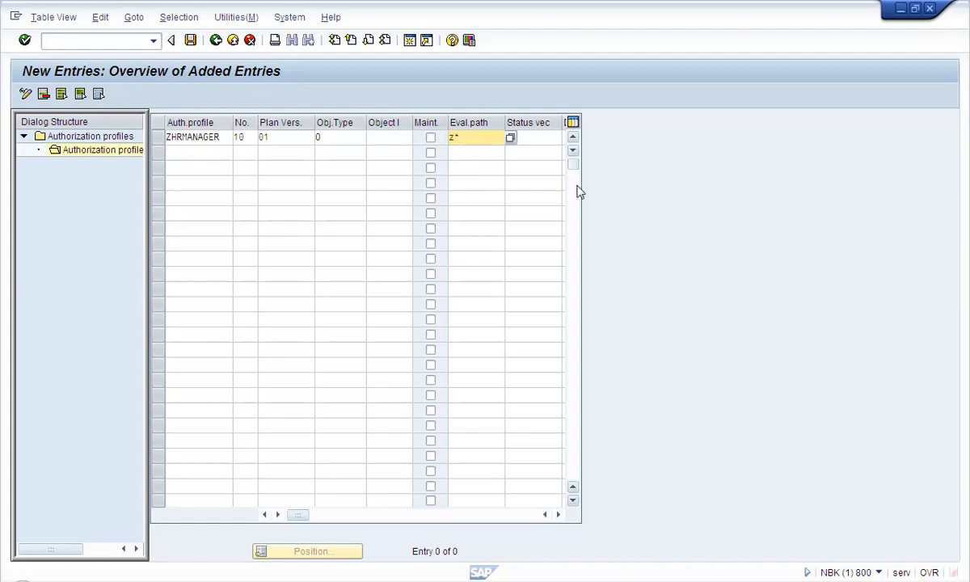
{"action": "key", "text": "F4"}
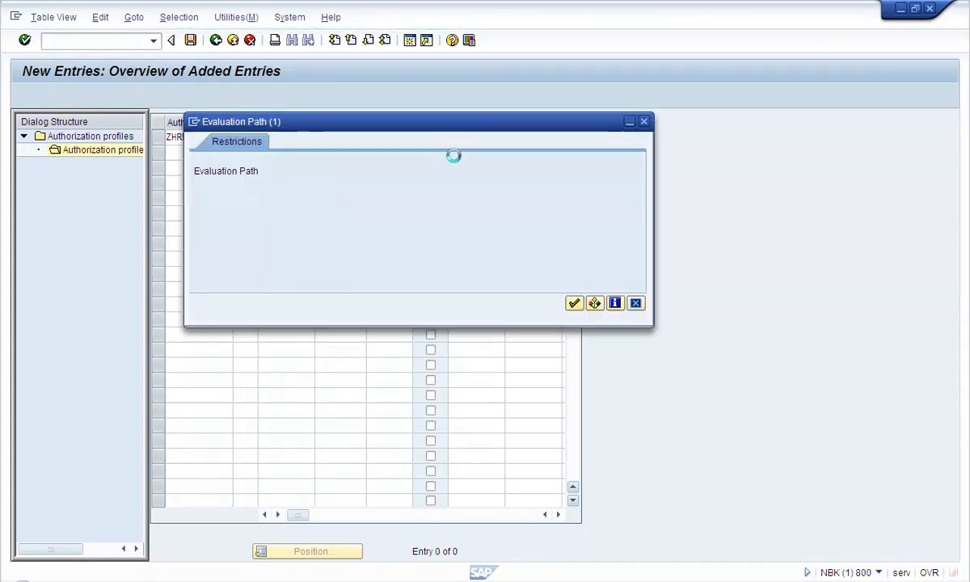
{"action": "left_click", "coordinate": [574, 304]}
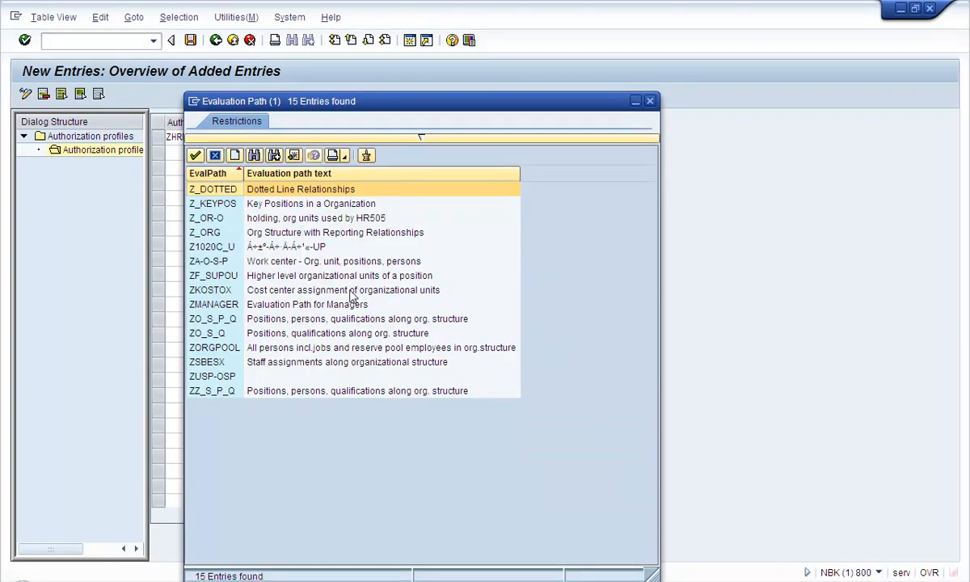
{"action": "left_click", "coordinate": [215, 304]}
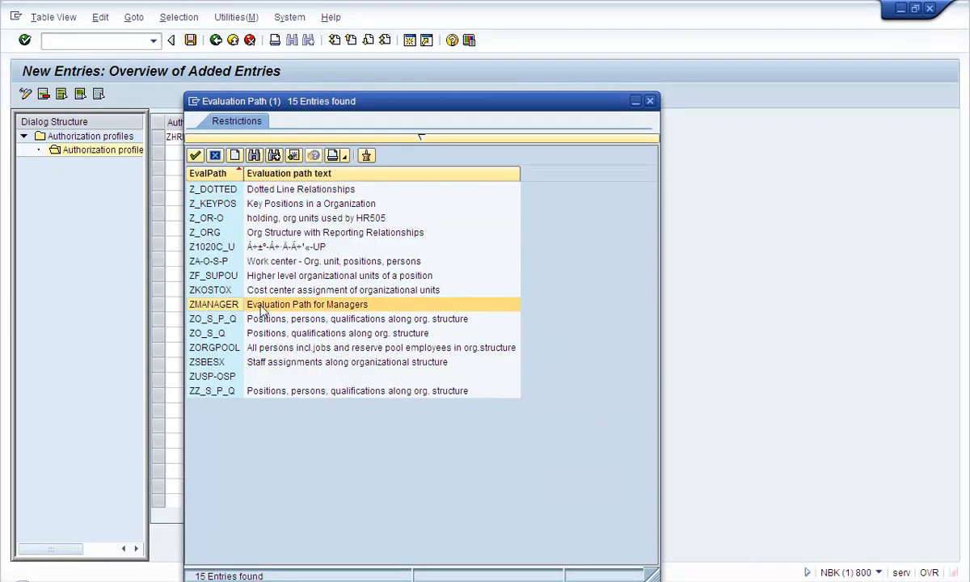
{"action": "double_click", "coordinate": [234, 307]}
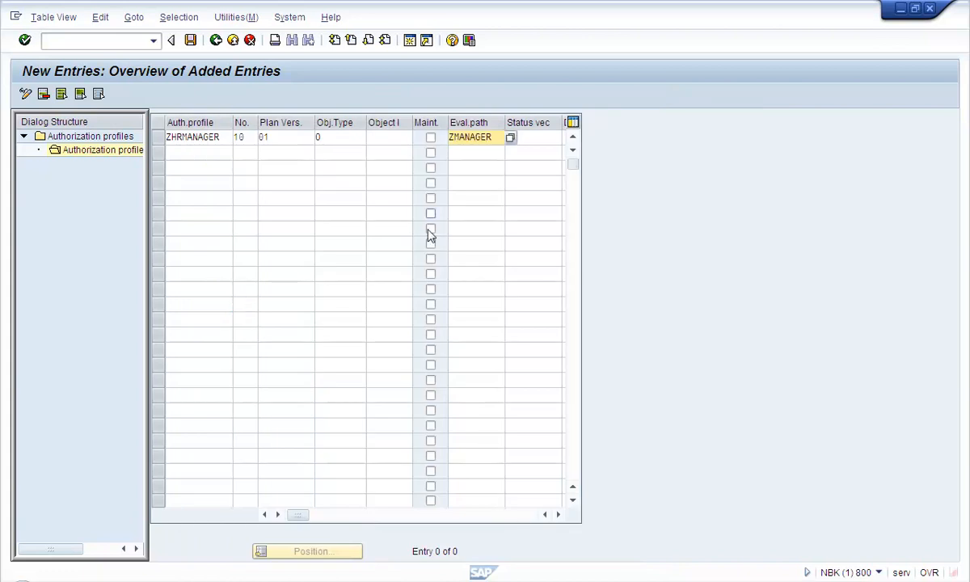
- Open transaction PPOM_OLD in a new session to look up the entry's object ID
{"action": "left_click", "coordinate": [380, 139]}
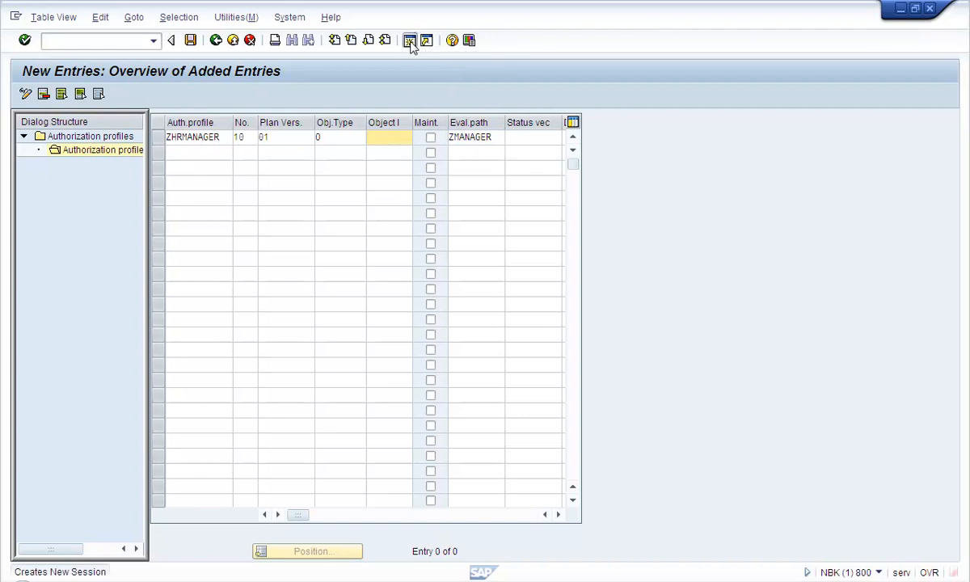
{"action": "left_click", "coordinate": [410, 41]}
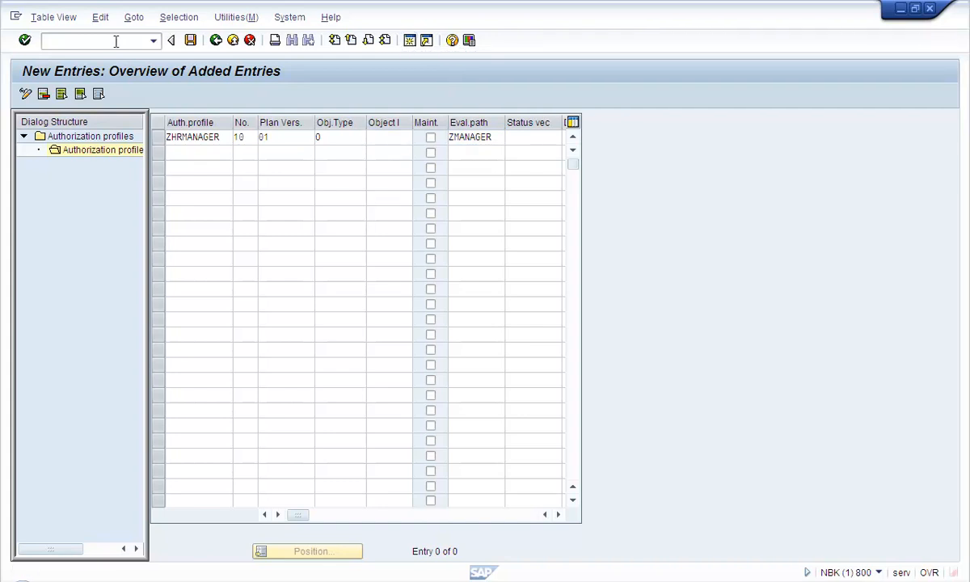
{"action": "type", "text": "ppom_old"}
{"action": "key", "text": "Return"}
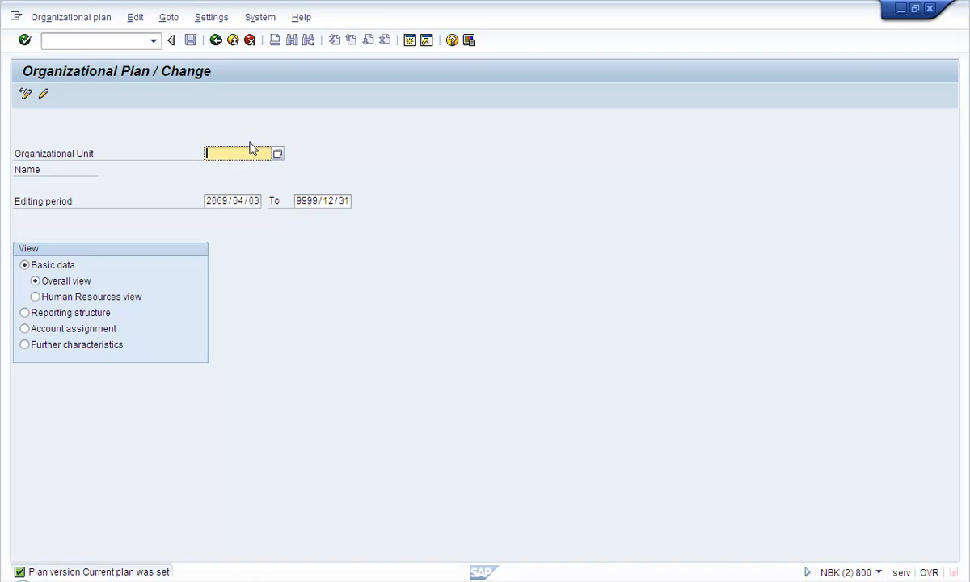
- Select the Human Resources organizational unit 07-HR and display its organizational structure
{"action": "left_click", "coordinate": [278, 154]}
{"action": "key", "text": "Return"}
{"action": "key", "text": "Return"}
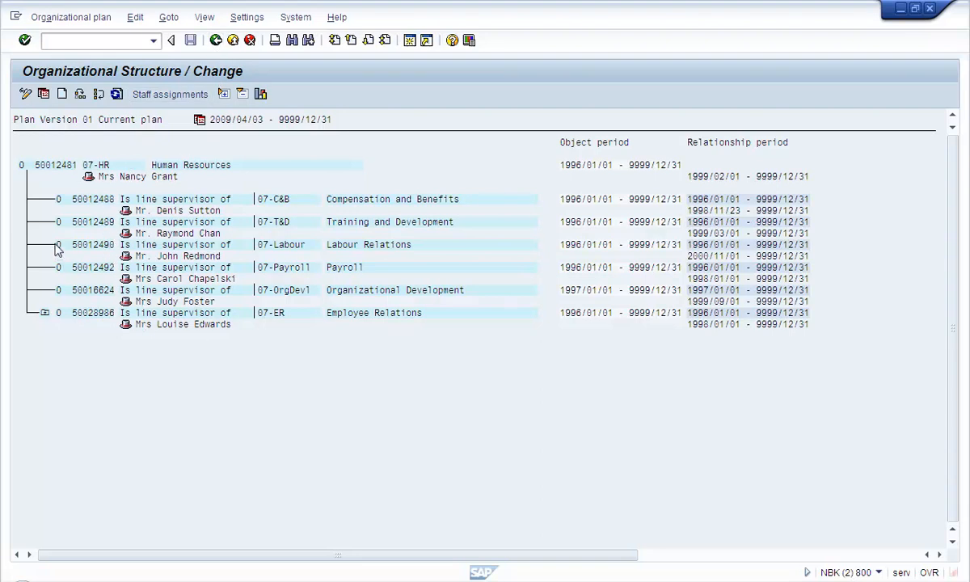
- Display the staff assignments of Human Resources and expand the Payroll unit to look up its object ID
{"action": "left_click", "coordinate": [139, 95]}
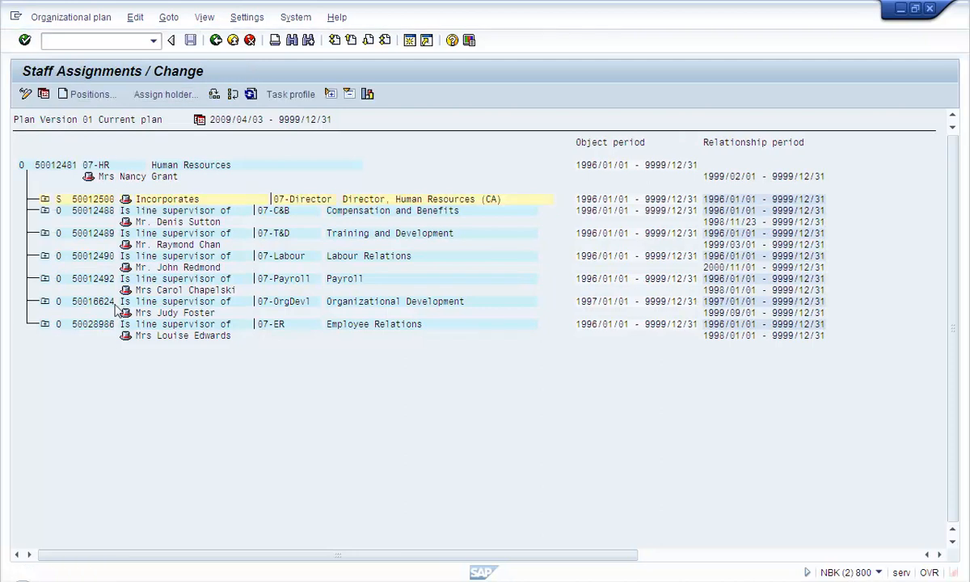
{"action": "left_click", "coordinate": [45, 279]}
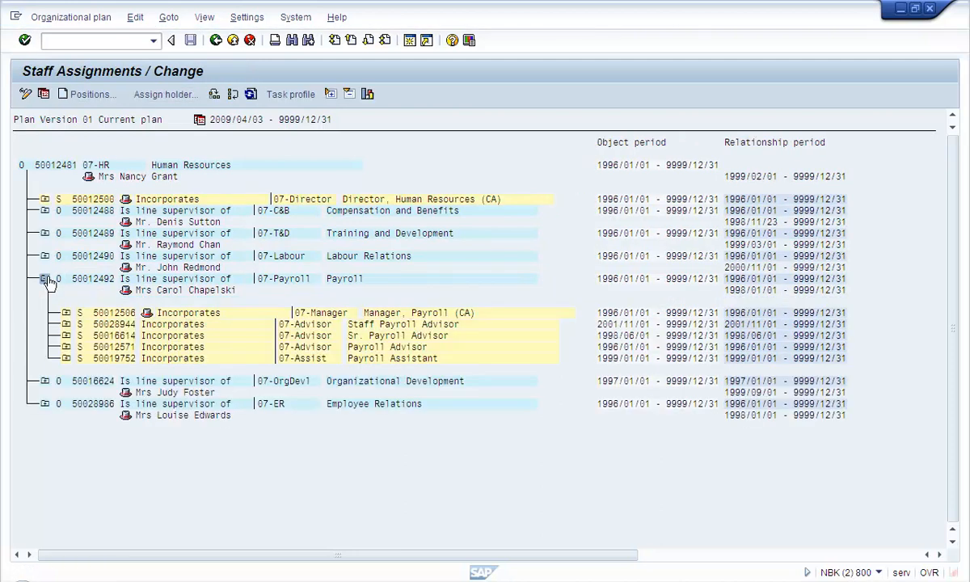
{"action": "left_click", "coordinate": [218, 47]}
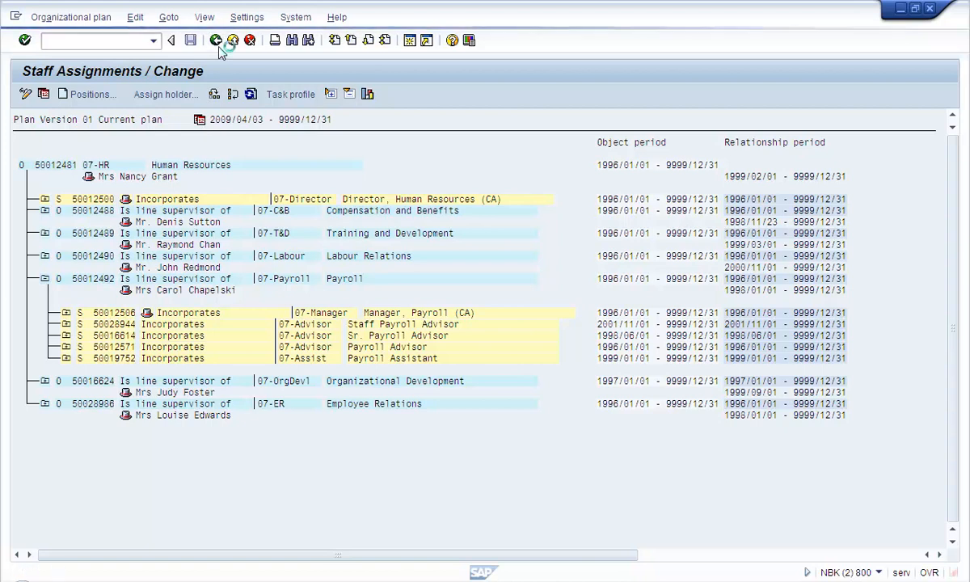
{"action": "left_click", "coordinate": [216, 40]}
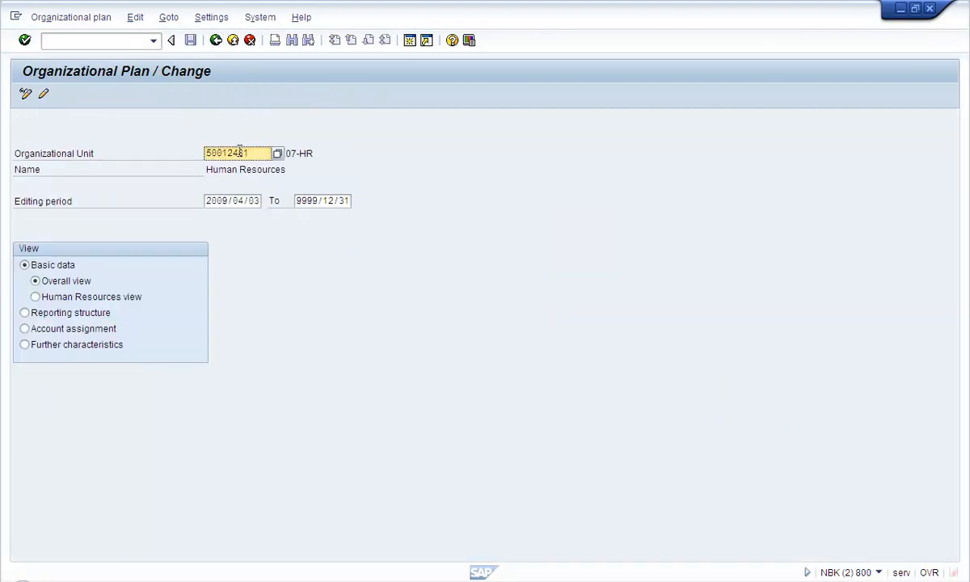
- Change the organizational unit to 50012492 and display the staff assignments of Payroll
{"action": "left_click_drag", "start_coordinate": [237, 152], "coordinate": [264, 159]}
{"action": "type", "text": "92"}
{"action": "key", "text": "Return"}
{"action": "left_click", "coordinate": [157, 96]}
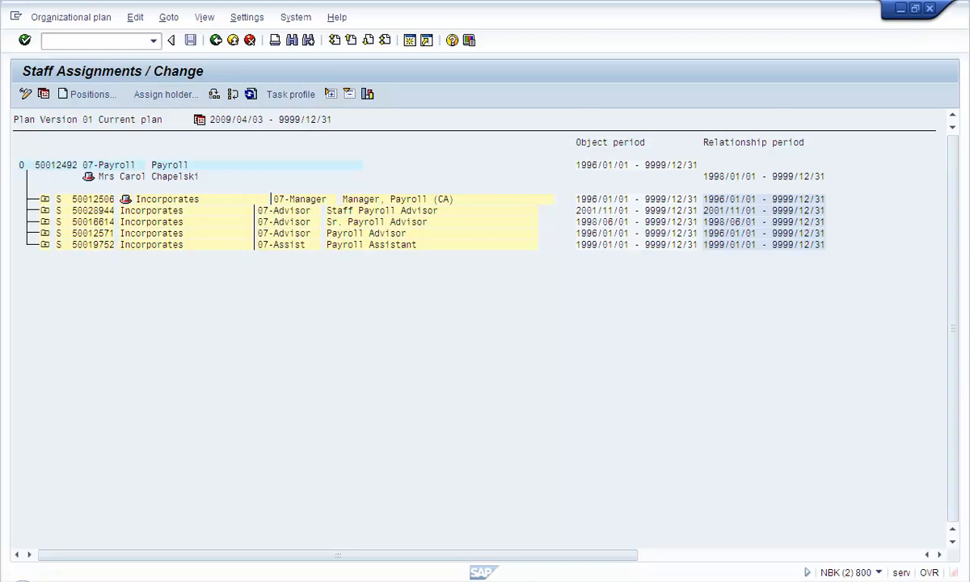
- Enter object ID 50012492 in the ZHRMANAGER entry in the authorization profile session and accept the adapted parameters
{"action": "left_click", "coordinate": [324, 581]}
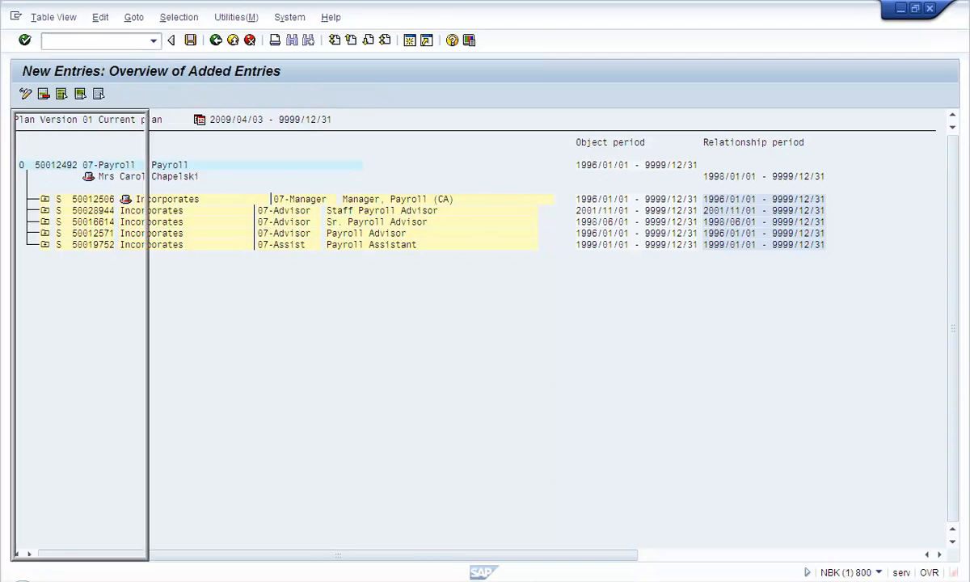
{"action": "type", "text": "5"}
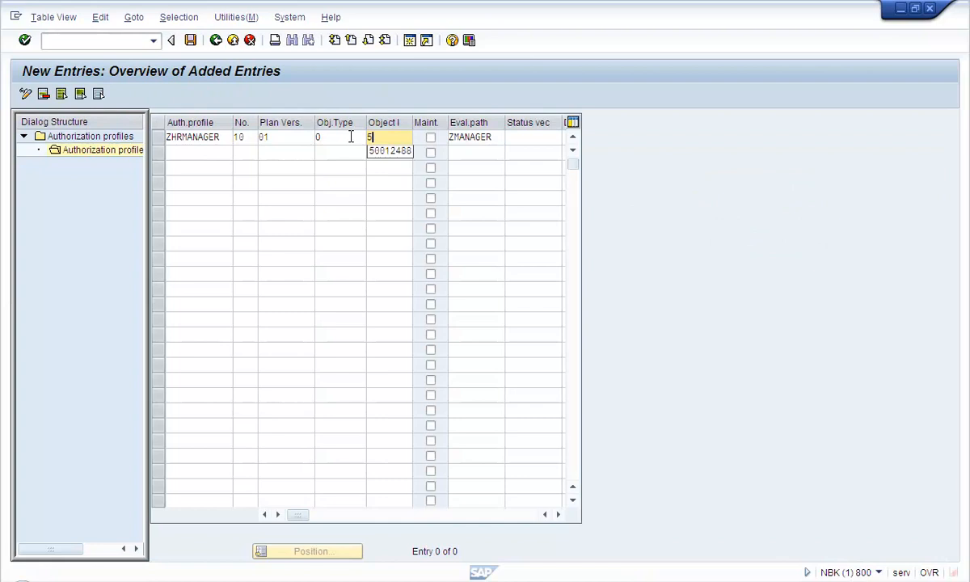
{"action": "type", "text": "0012492"}
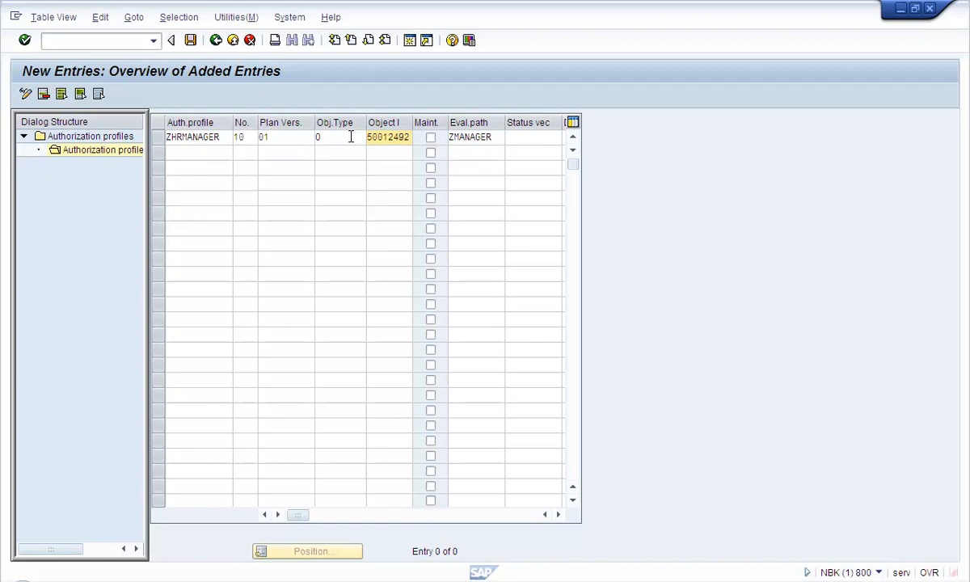
{"action": "key", "text": "Return"}
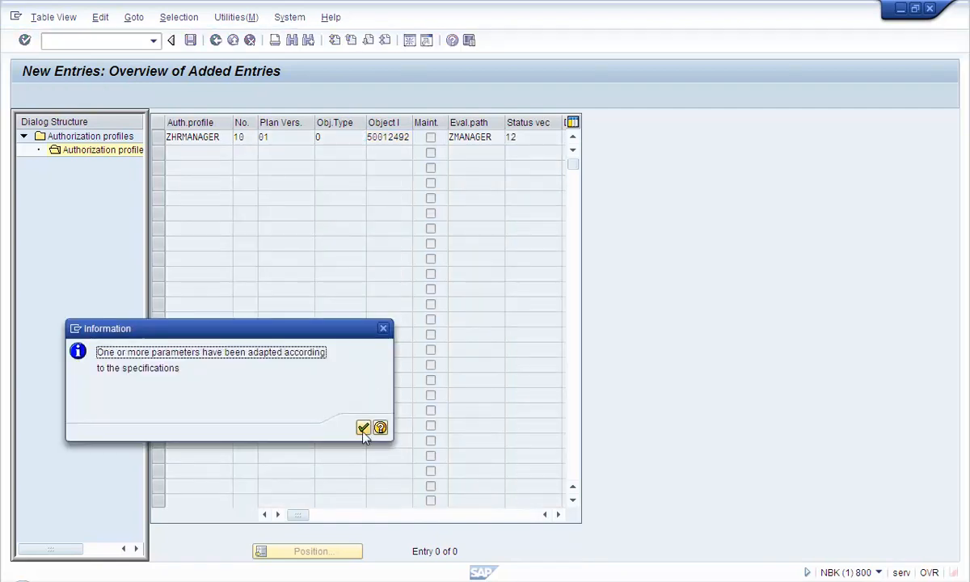
{"action": "left_click", "coordinate": [363, 429]}
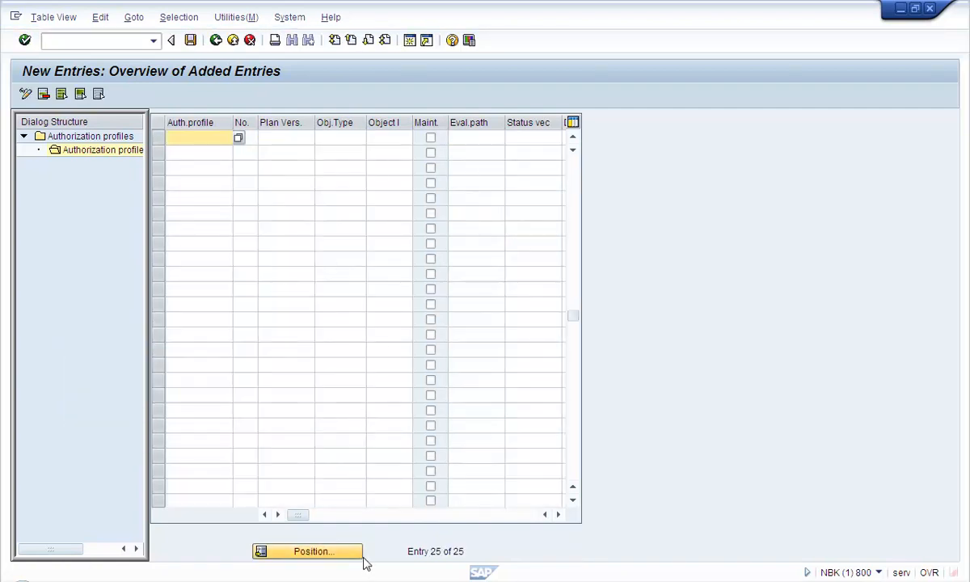
{"action": "scroll", "coordinate": [446, 223], "scroll_direction": "up", "scroll_amount": 3}
{"action": "left_click", "coordinate": [572, 165]}
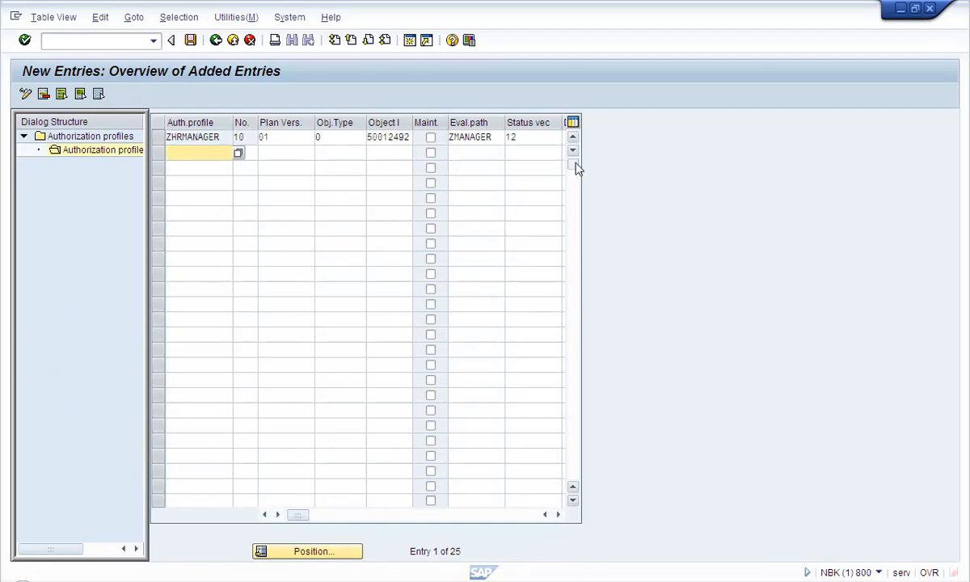
- Review the object ID, object type, maintenance flag and evaluation path of the ZHRMANAGER entry
{"action": "left_click", "coordinate": [394, 138]}
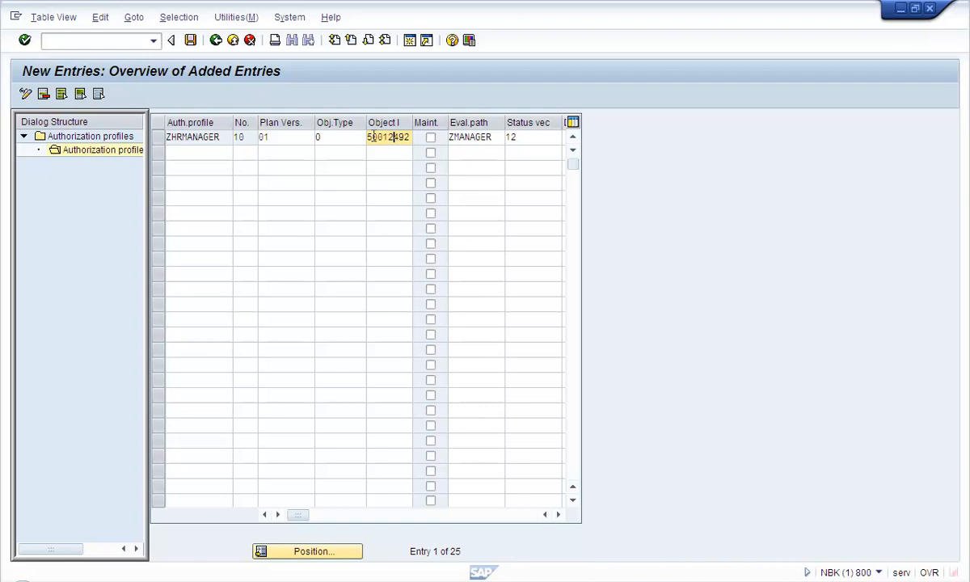
{"action": "left_click_drag", "start_coordinate": [370, 136], "coordinate": [405, 137]}
{"action": "left_click", "coordinate": [324, 139]}
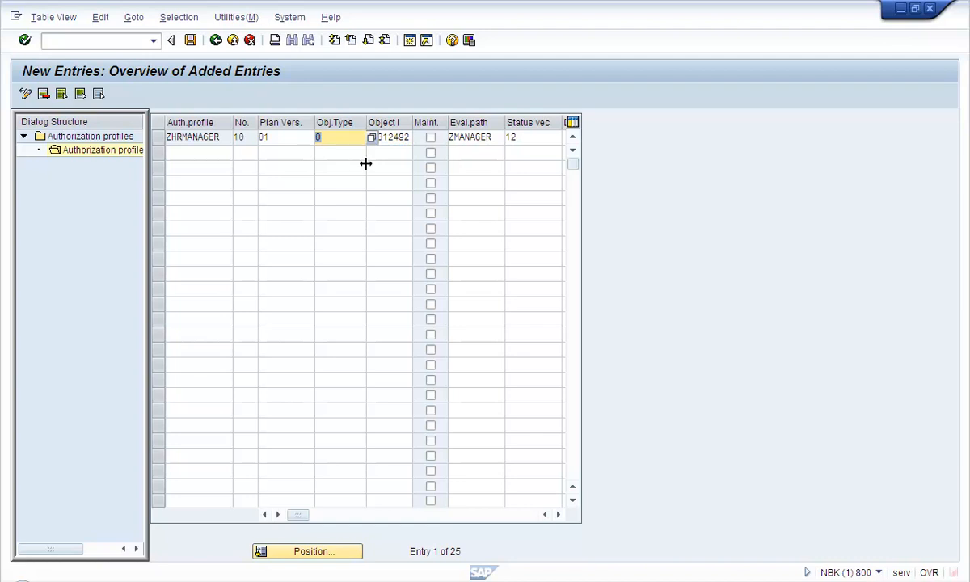
{"action": "left_click", "coordinate": [370, 136]}
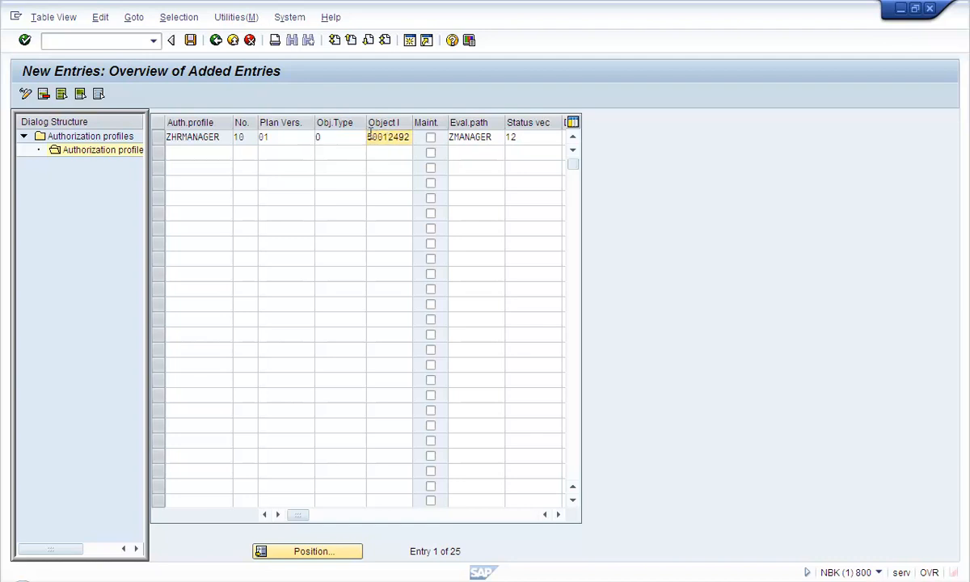
{"action": "left_click_drag", "start_coordinate": [369, 137], "coordinate": [416, 145]}
{"action": "double_click", "coordinate": [467, 134]}
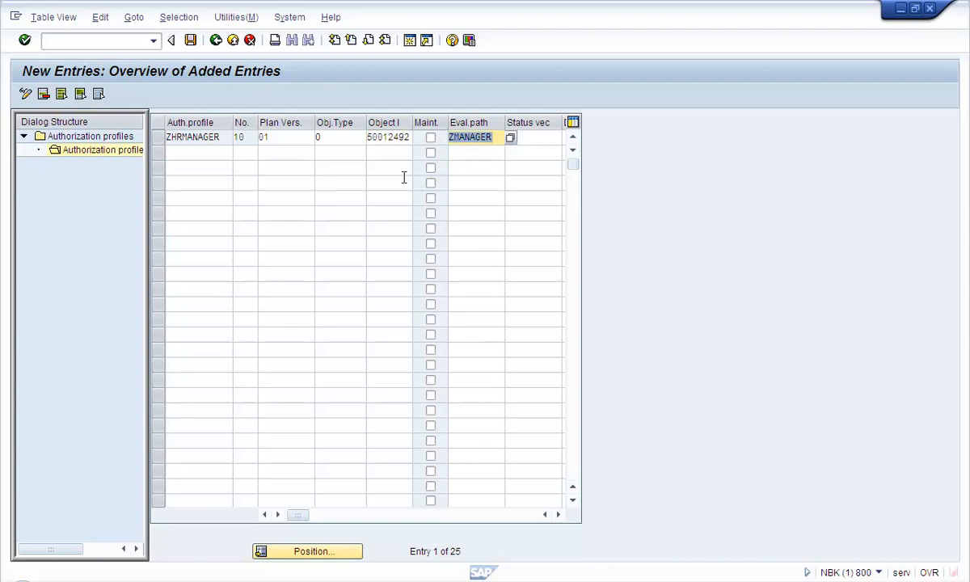
{"action": "left_click", "coordinate": [431, 139]}
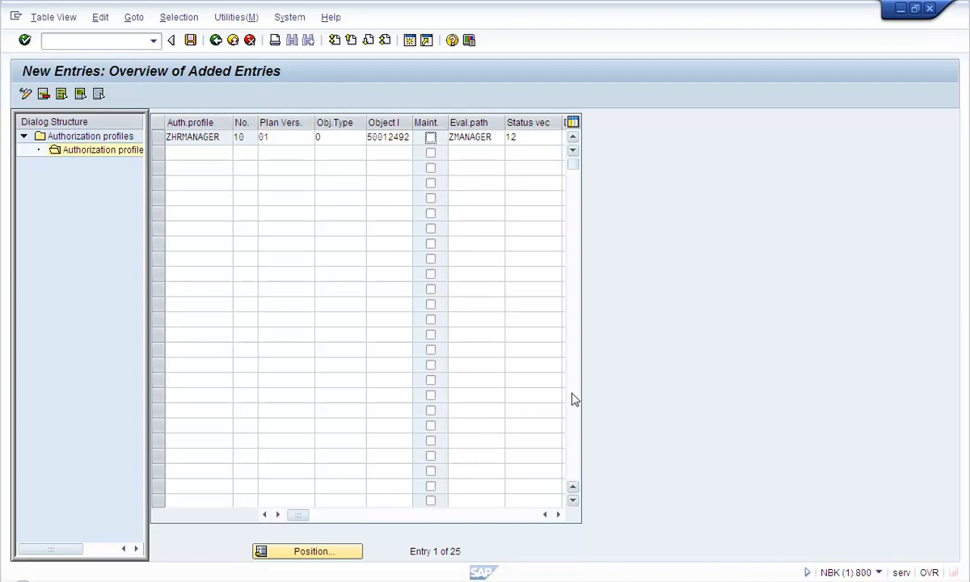
{"action": "double_click", "coordinate": [501, 137]}
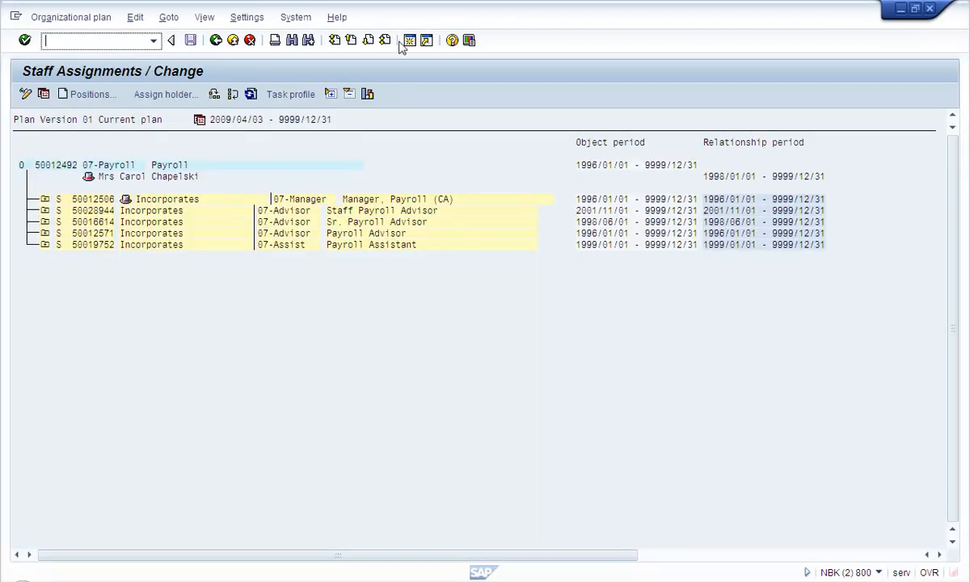
- Open the evaluation path transaction OOAW in a new session
{"action": "left_click", "coordinate": [408, 40]}
{"action": "type", "text": "o"}
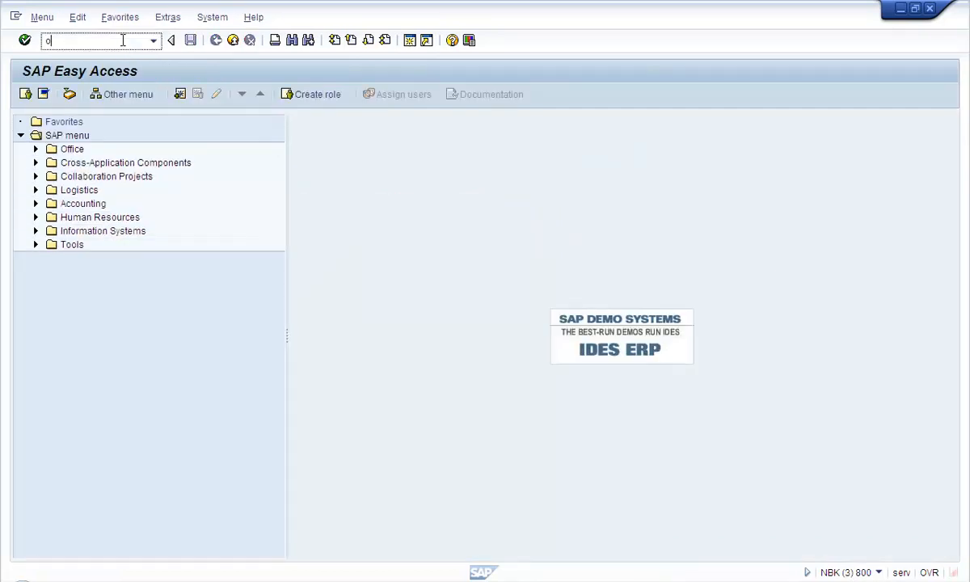
{"action": "type", "text": "oaw"}
{"action": "key", "text": "Return"}
{"action": "key", "text": "Return"}
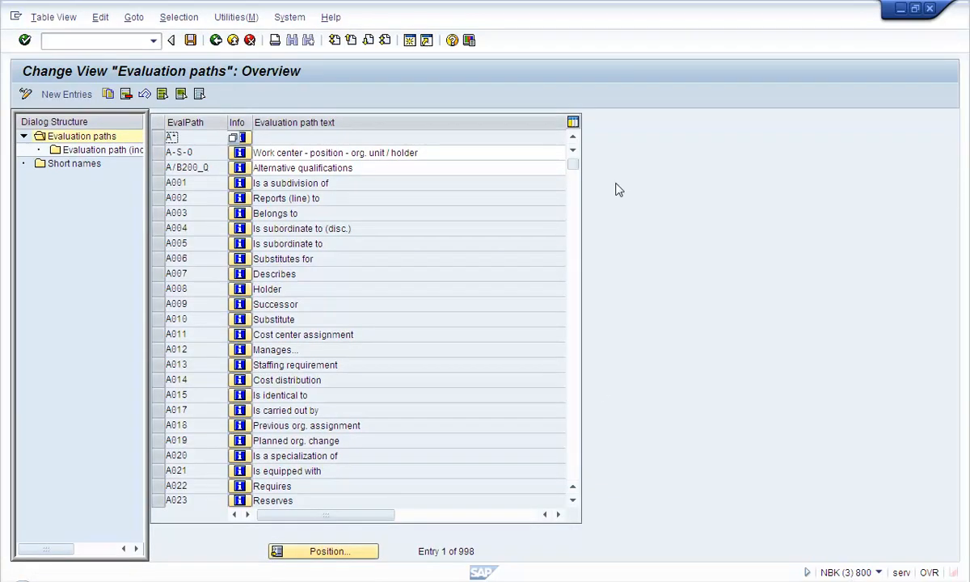
- Find evaluation path ZMANAGER in the overview and display its individual maintenance
{"action": "left_click_drag", "start_coordinate": [576, 171], "coordinate": [589, 502]}
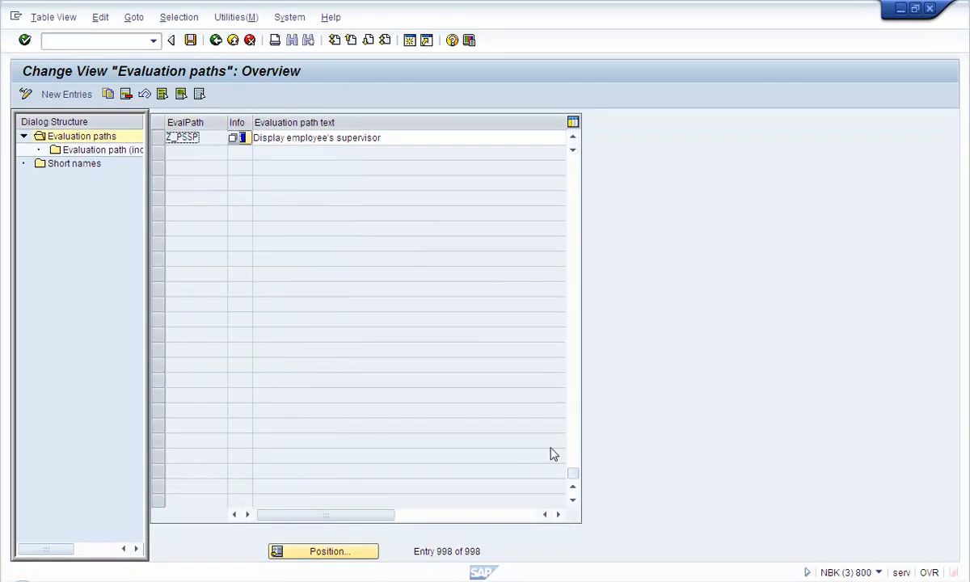
{"action": "scroll", "coordinate": [248, 358], "scroll_direction": "up", "scroll_amount": 5}
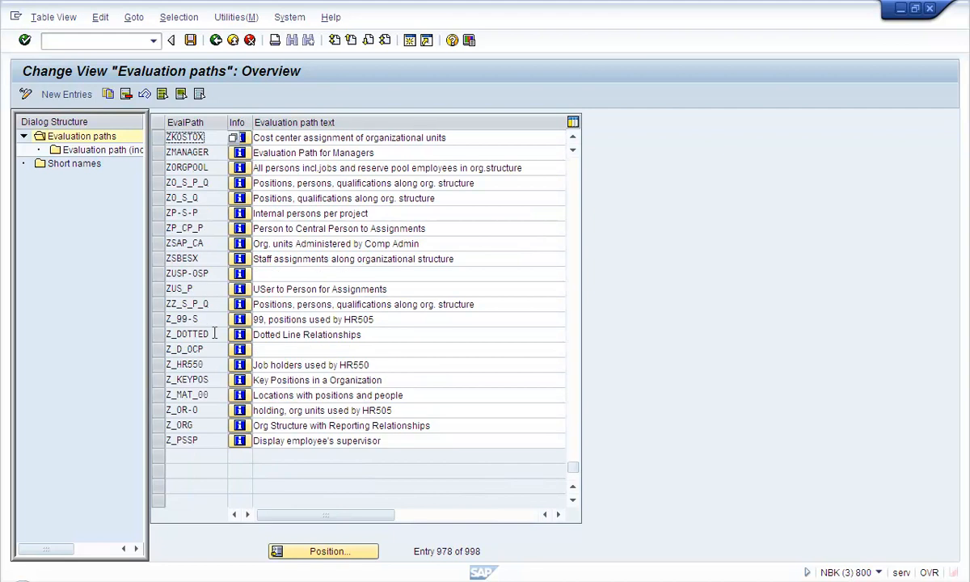
{"action": "left_click", "coordinate": [157, 152]}
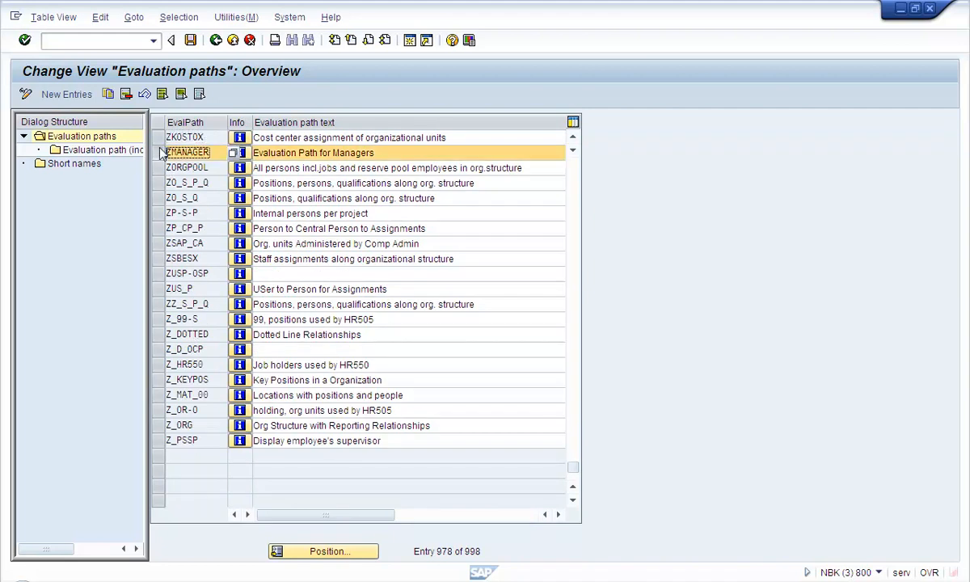
{"action": "double_click", "coordinate": [115, 154]}
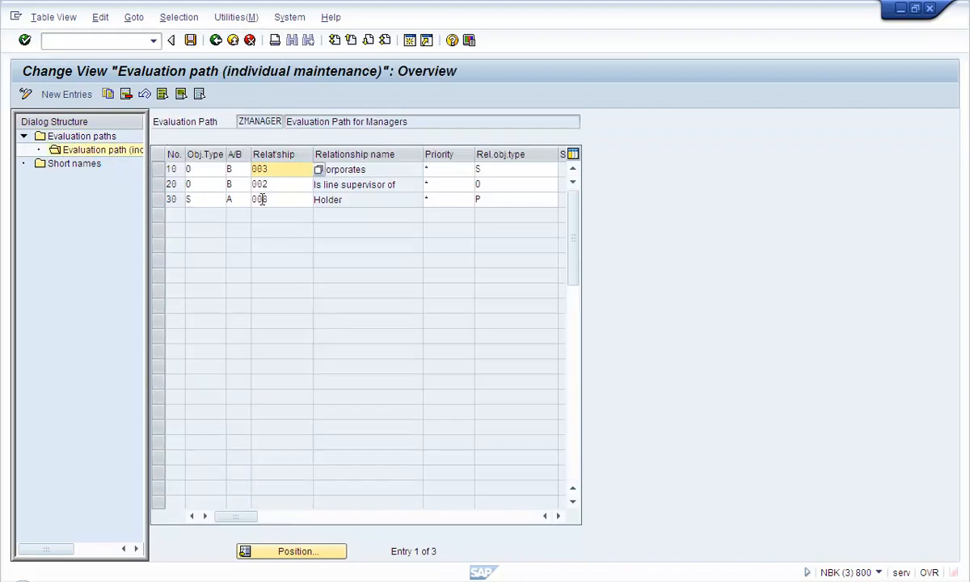
- Examine the object types, relationships and related object types in the rows of evaluation path ZMANAGER
{"action": "left_click", "coordinate": [198, 169]}
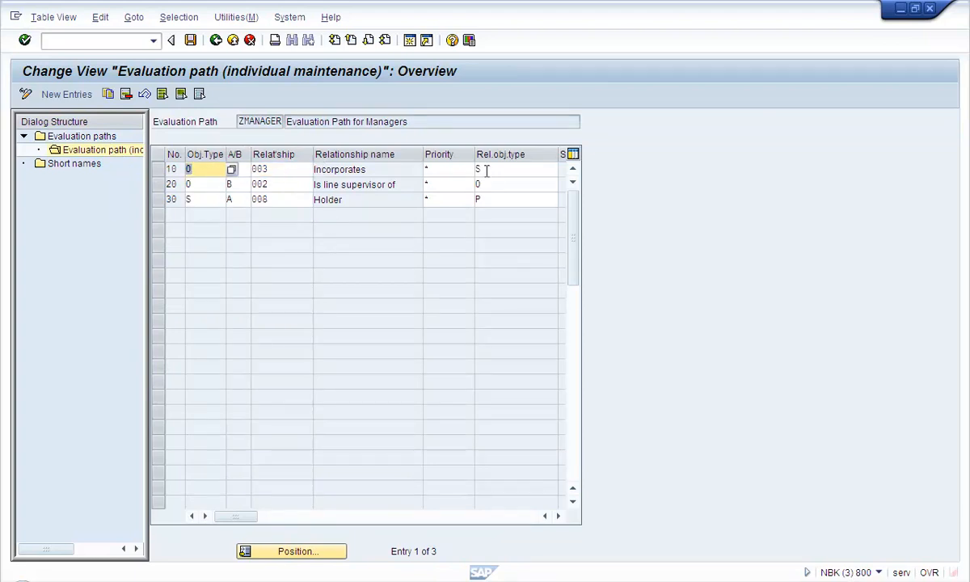
{"action": "key", "text": "Tab"}
{"action": "key", "text": "Tab"}
{"action": "key", "text": "Tab"}
{"action": "key", "text": "Tab"}
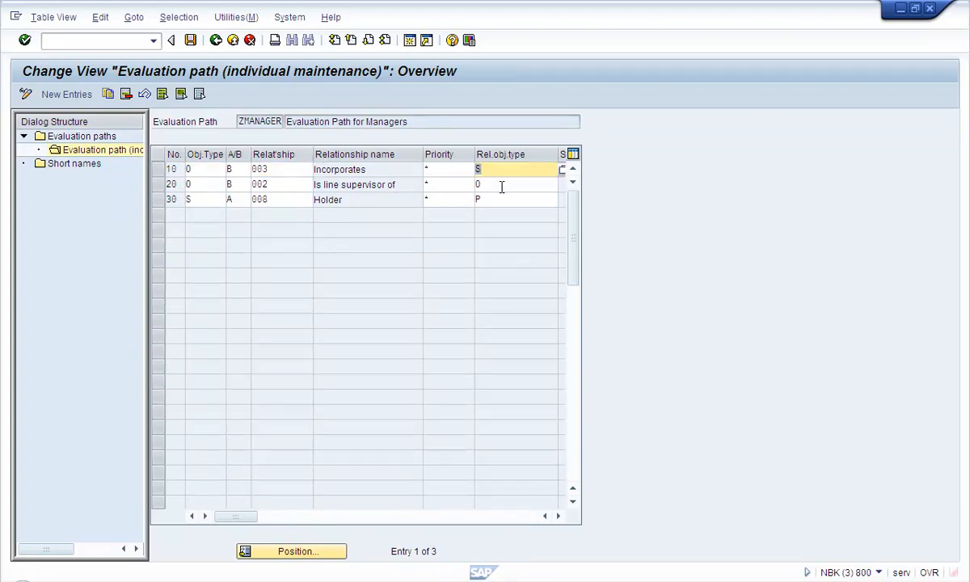
{"action": "key", "text": "Down"}
{"action": "key", "text": "Down"}
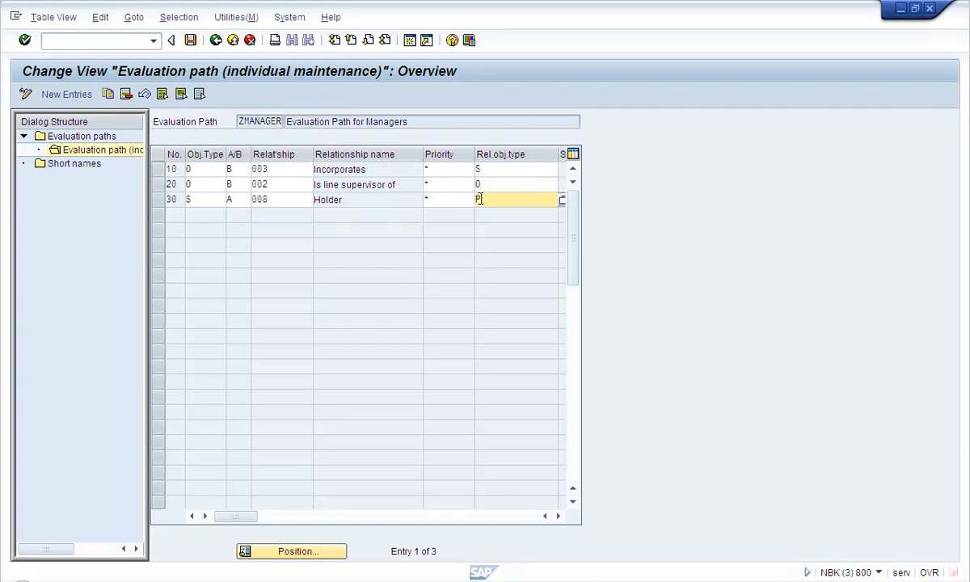
{"action": "key", "text": "Up"}
{"action": "key", "text": "Up"}
{"action": "key", "text": "Down"}
{"action": "key", "text": "Down"}
{"action": "left_click", "coordinate": [488, 171]}
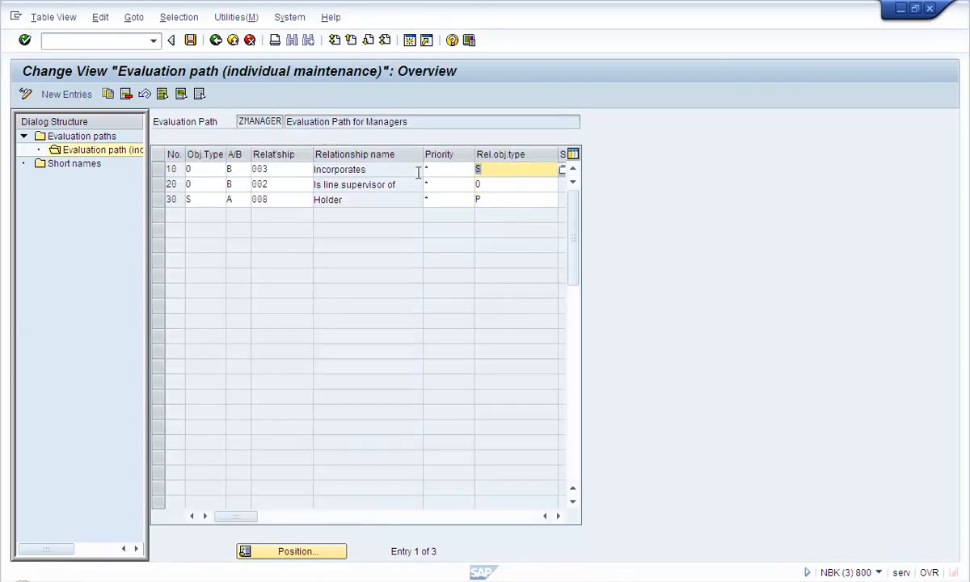
{"action": "left_click", "coordinate": [485, 185]}
{"action": "left_click", "coordinate": [518, 200]}
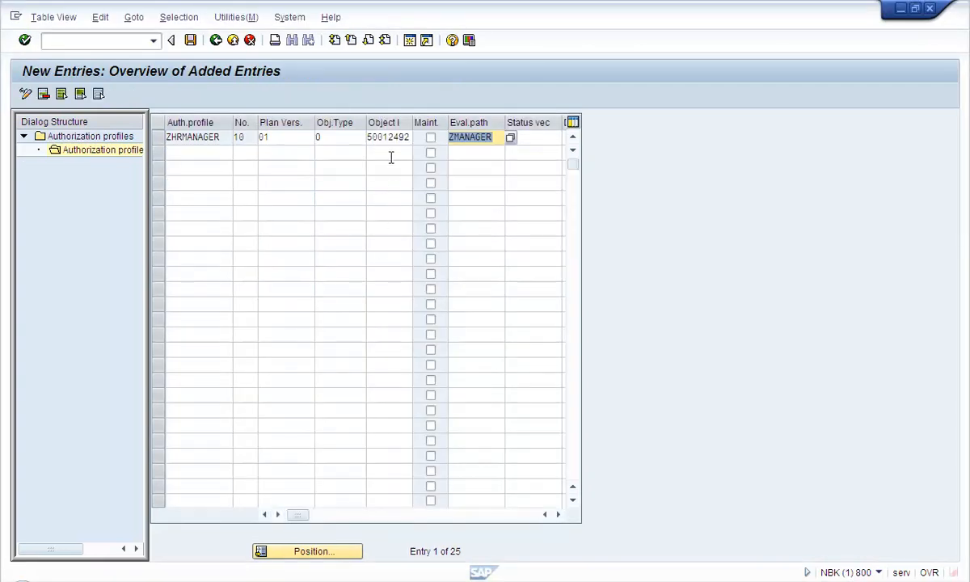
- Return to the ZHRMANAGER entry and examine its object ID, evaluation path, period and function module columns
{"action": "left_click", "coordinate": [373, 137]}
{"action": "left_click_drag", "start_coordinate": [373, 138], "coordinate": [409, 139]}
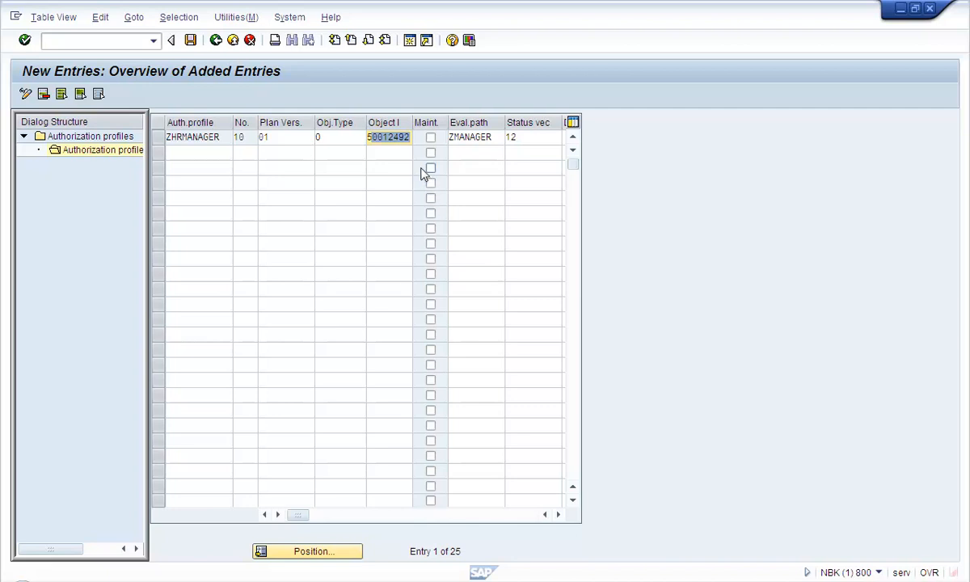
{"action": "double_click", "coordinate": [465, 136]}
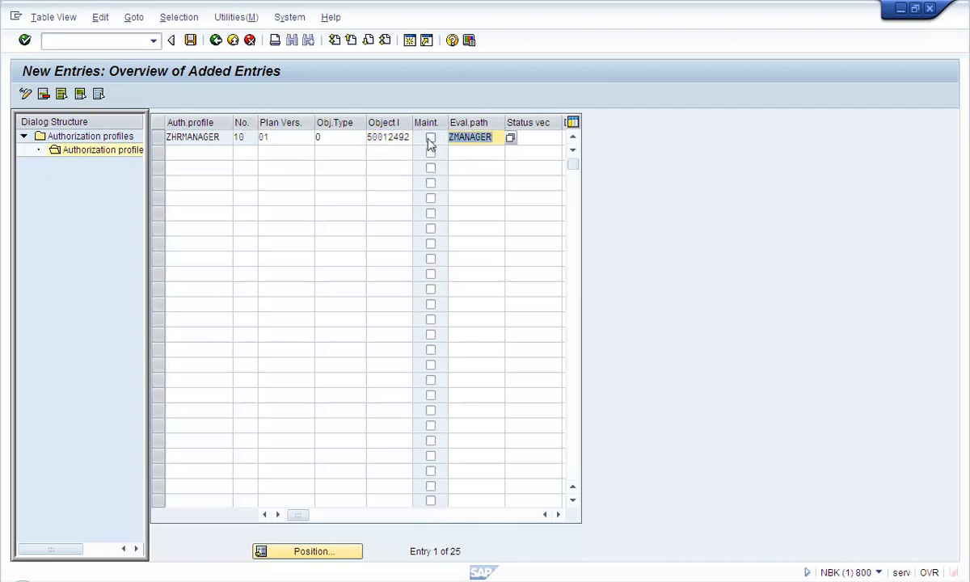
{"action": "left_click", "coordinate": [387, 137]}
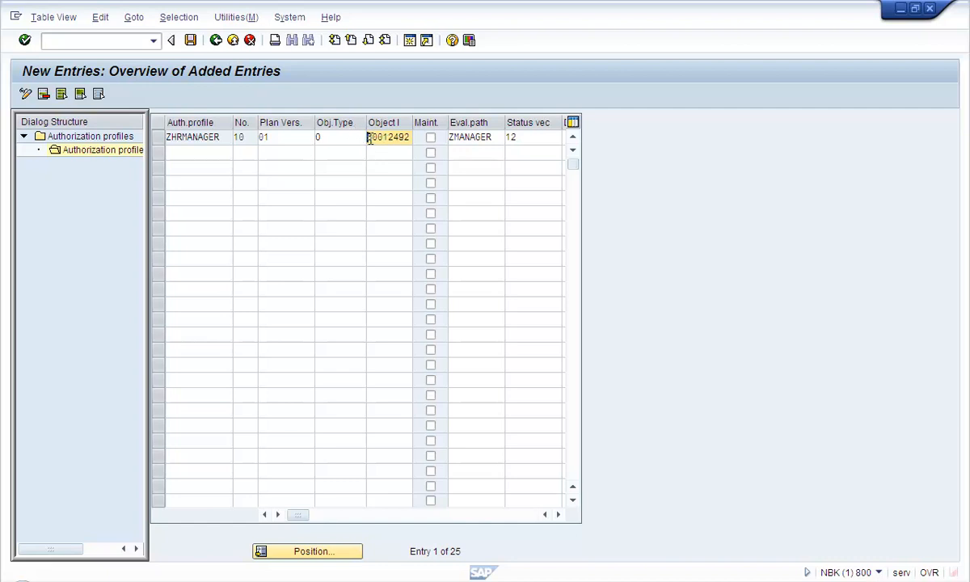
{"action": "left_click_drag", "start_coordinate": [368, 137], "coordinate": [415, 141]}
{"action": "key", "text": "shift+Tab"}
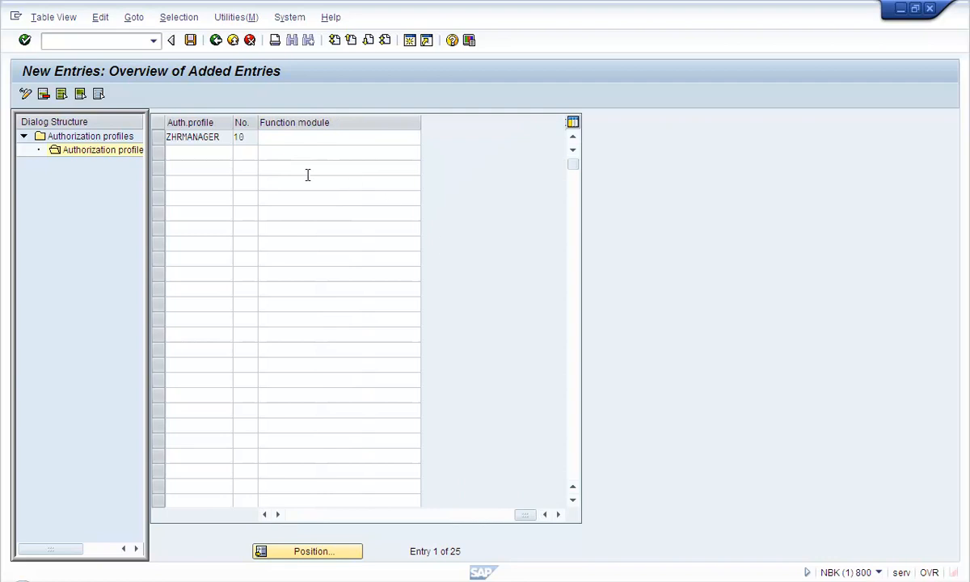
{"action": "left_click", "coordinate": [297, 514]}
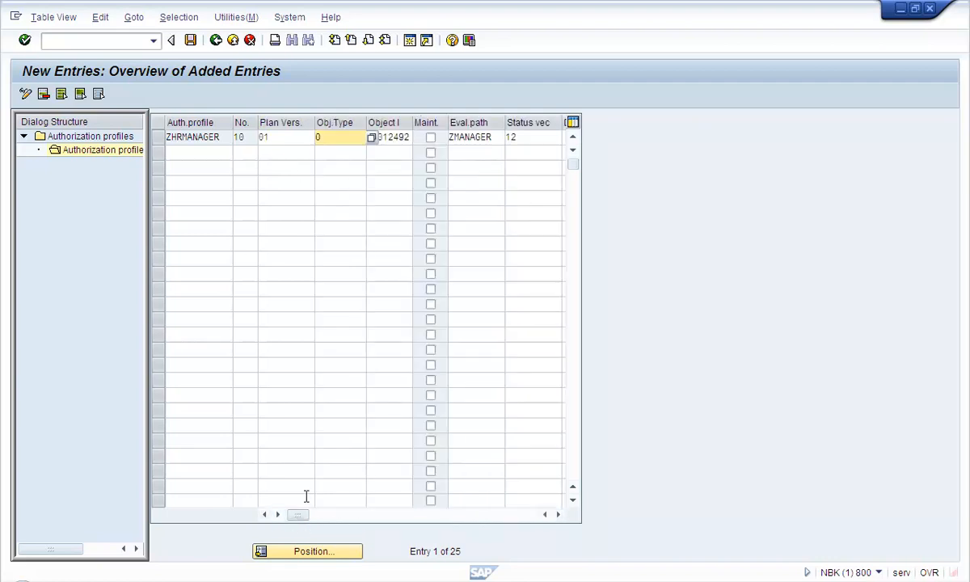
{"action": "left_click", "coordinate": [402, 137]}
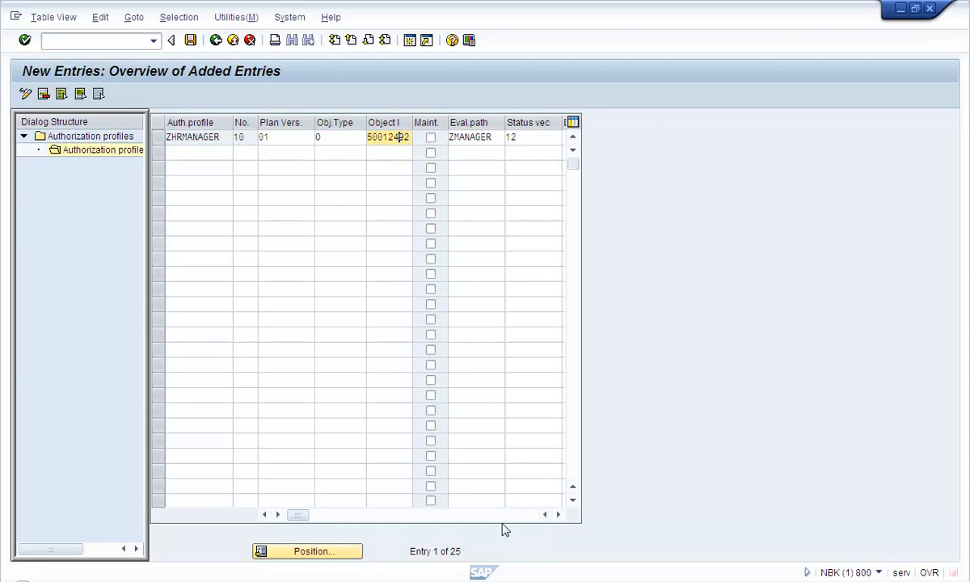
{"action": "left_click", "coordinate": [468, 515]}
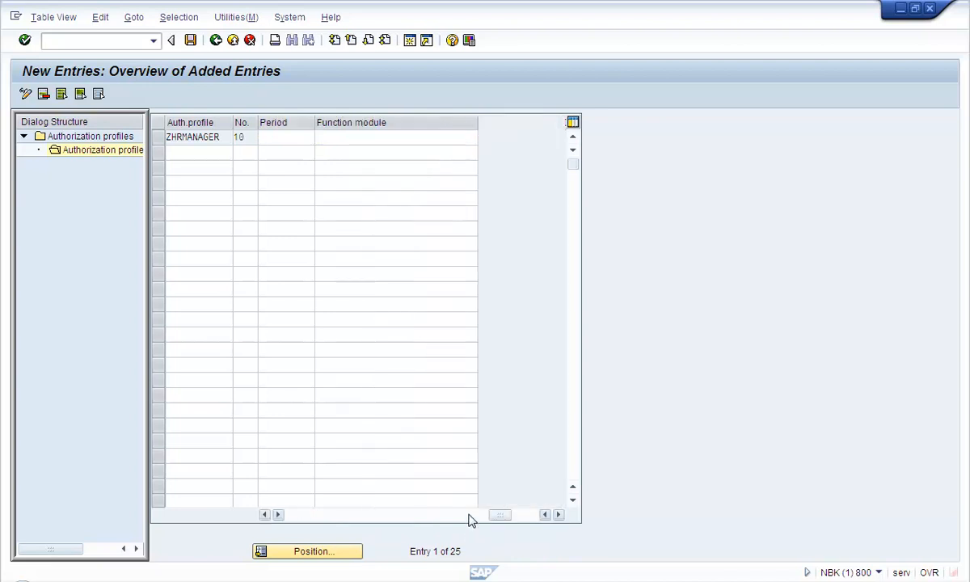
- Examine the function module, object type, object ID and status vector fields of the ZHRMANAGER entry
{"action": "left_click", "coordinate": [421, 137]}
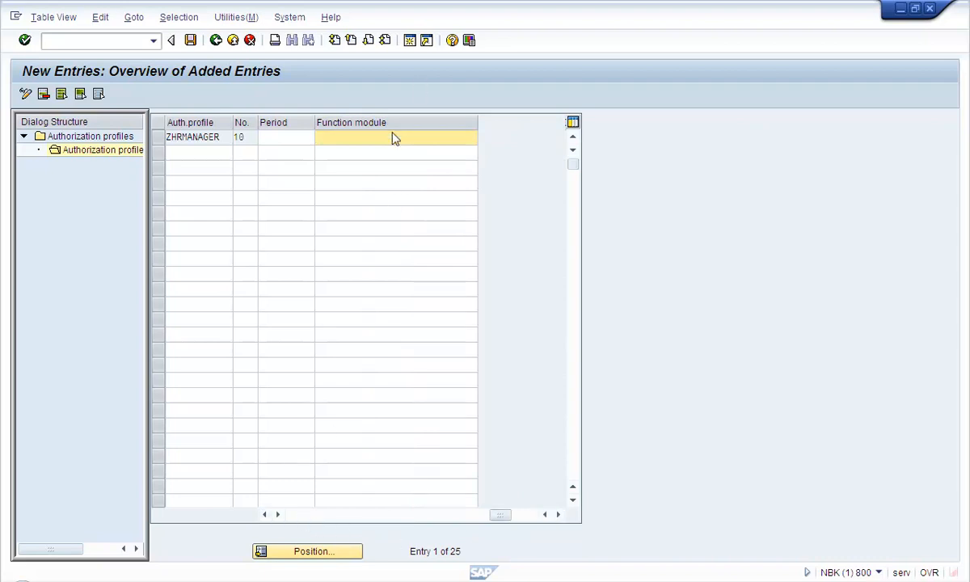
{"action": "left_click", "coordinate": [292, 514]}
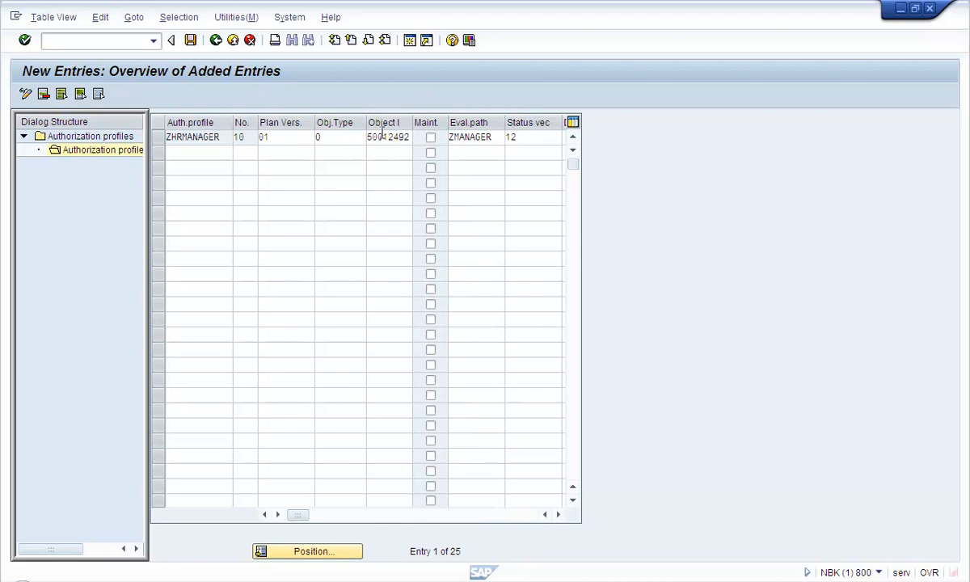
{"action": "left_click_drag", "start_coordinate": [346, 135], "coordinate": [432, 140]}
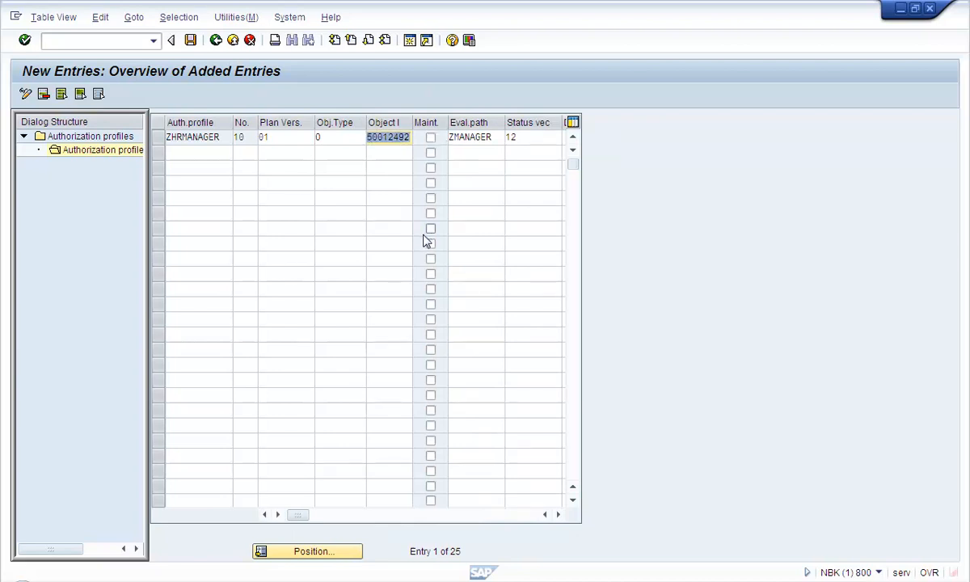
{"action": "left_click_drag", "start_coordinate": [337, 136], "coordinate": [273, 135]}
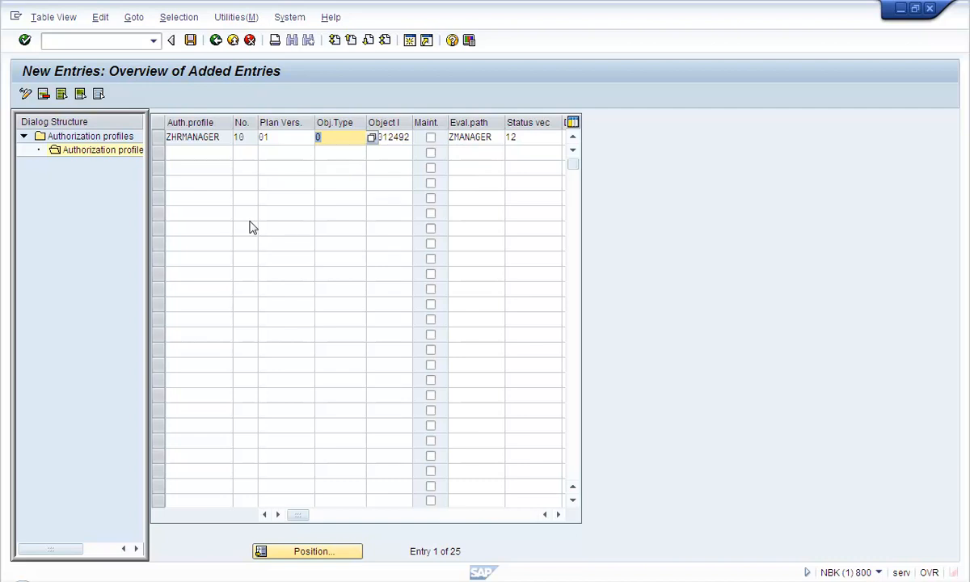
{"action": "left_click", "coordinate": [544, 137]}
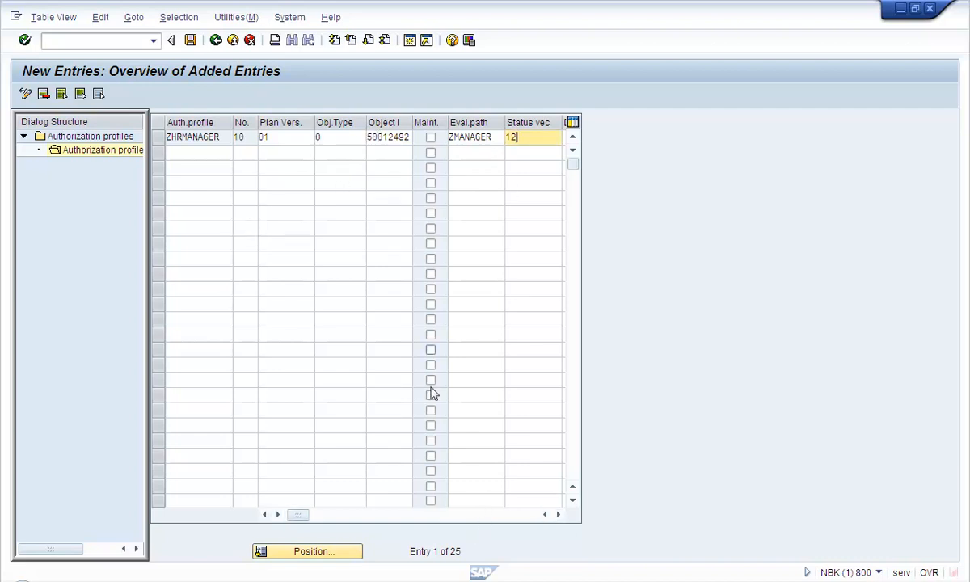
{"action": "left_click", "coordinate": [383, 137]}
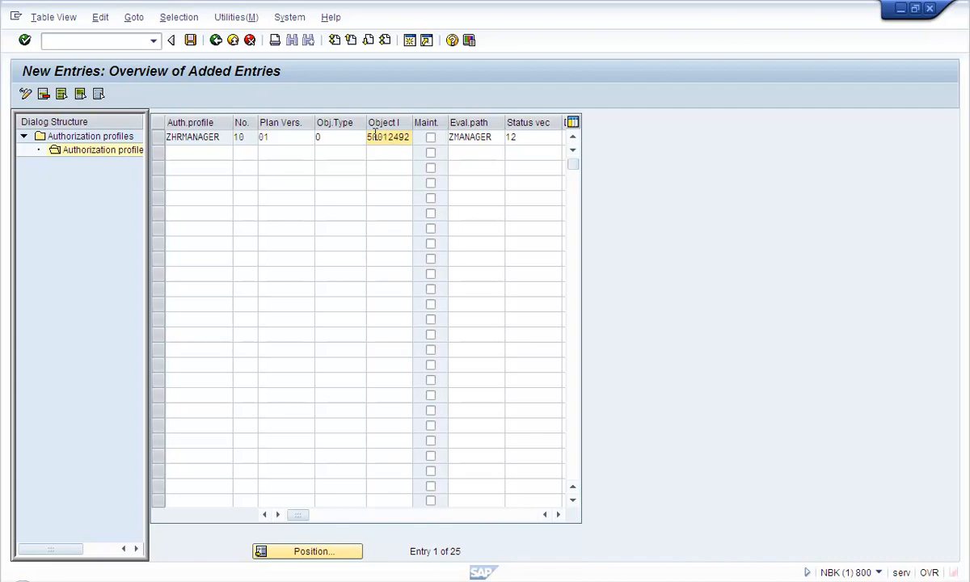
- Examine the status vector, depth and sign fields of the ZHRMANAGER entry
{"action": "left_click", "coordinate": [558, 514]}
{"action": "left_click", "coordinate": [558, 514]}
{"action": "left_click", "coordinate": [557, 514]}
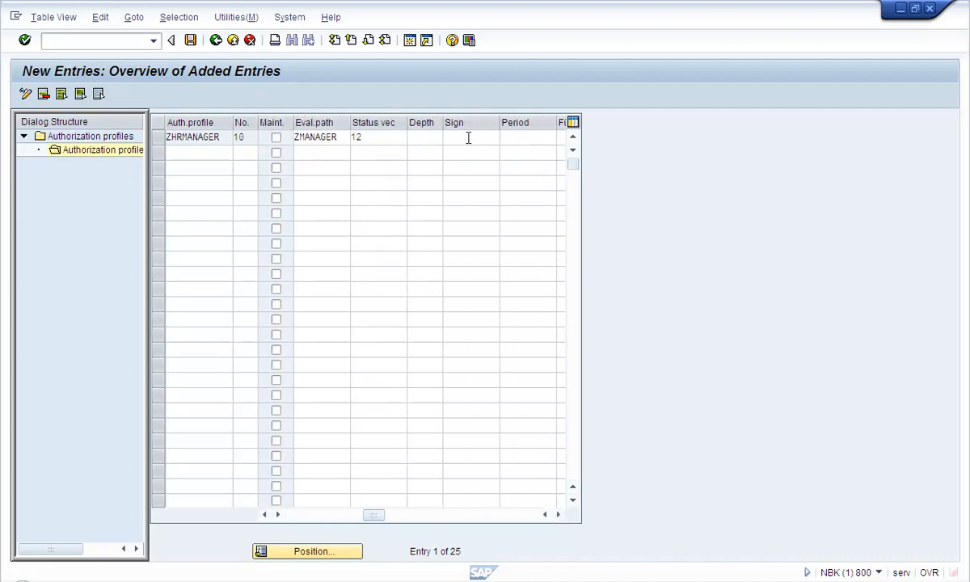
{"action": "left_click", "coordinate": [387, 136]}
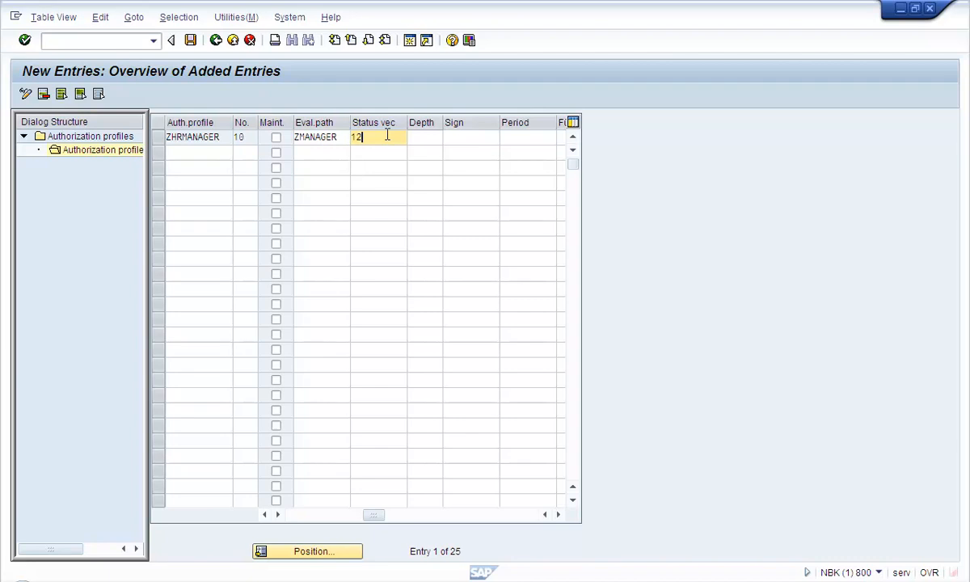
{"action": "left_click", "coordinate": [428, 138]}
{"action": "left_click", "coordinate": [474, 143]}
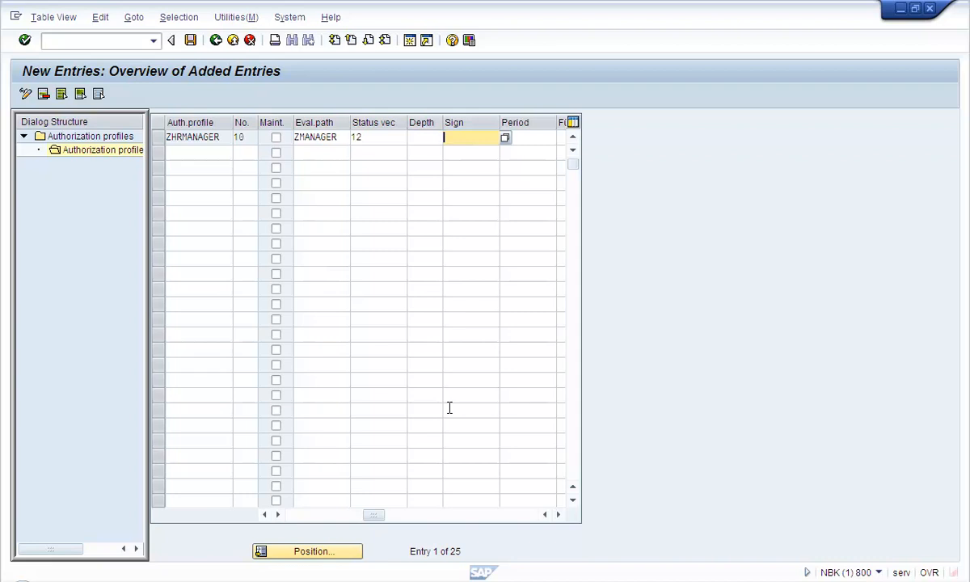
{"action": "left_click", "coordinate": [361, 138]}
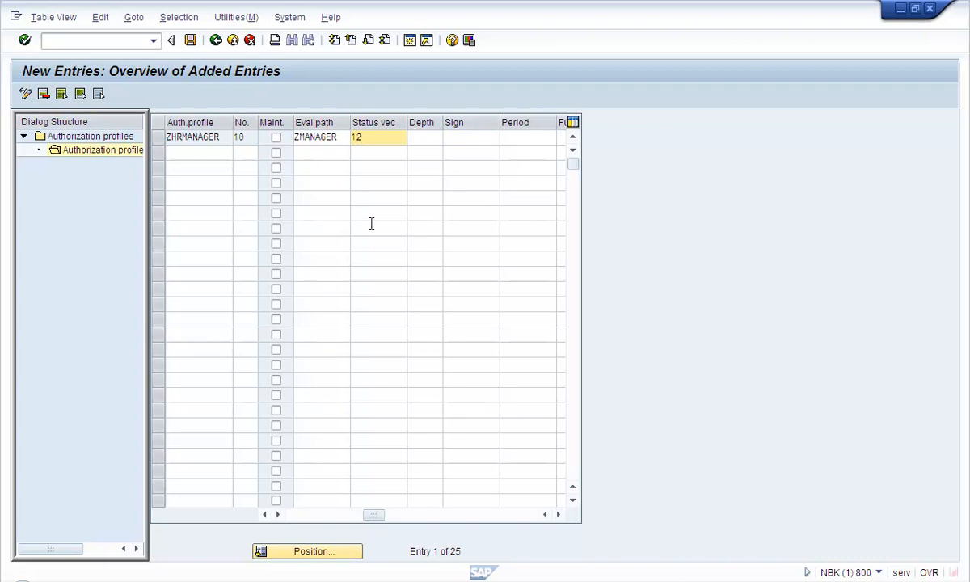
{"action": "left_click", "coordinate": [298, 515]}
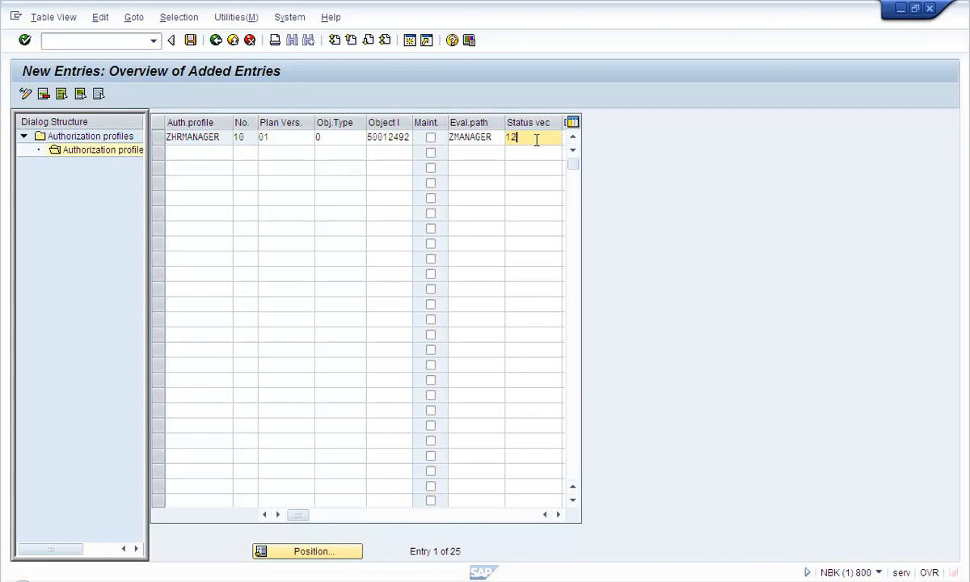
{"action": "left_click", "coordinate": [558, 514]}
{"action": "left_click", "coordinate": [557, 514]}
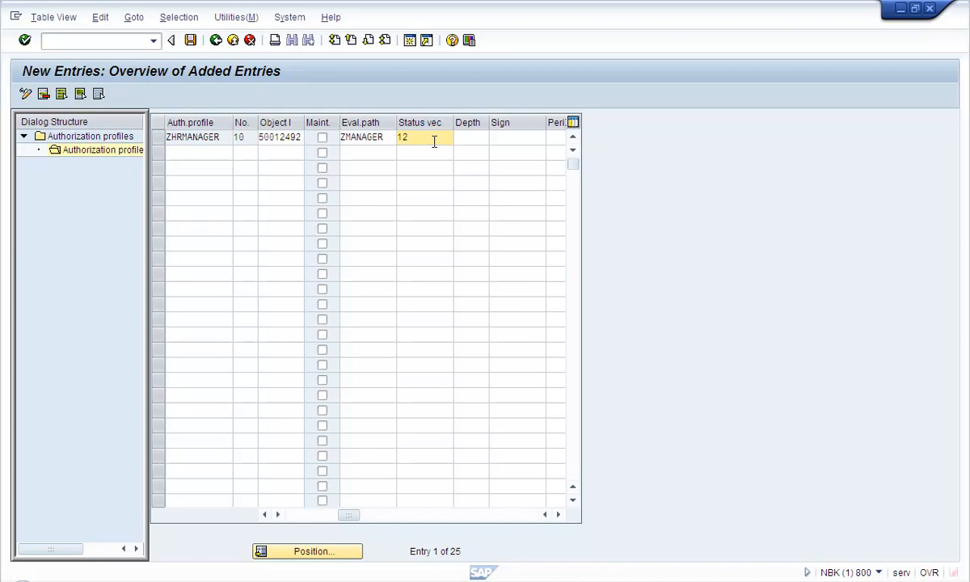
- Try adding 345 to the status vector of the ZHRMANAGER entry, and remove the added digits again
{"action": "double_click", "coordinate": [434, 141]}
{"action": "left_click", "coordinate": [403, 137]}
{"action": "left_click", "coordinate": [418, 140]}
{"action": "type", "text": "345"}
{"action": "left_click", "coordinate": [410, 137]}
{"action": "left_click", "coordinate": [415, 137]}
{"action": "left_click_drag", "start_coordinate": [425, 142], "coordinate": [417, 142]}
{"action": "left_click", "coordinate": [424, 139]}
{"action": "key", "text": "BackSpace"}
{"action": "key", "text": "BackSpace"}
{"action": "key", "text": "BackSpace"}
- Examine the entry's status vector and depth fields, and check them against the rows of evaluation path ZMANAGER
{"action": "double_click", "coordinate": [413, 141]}
{"action": "left_click_drag", "start_coordinate": [404, 137], "coordinate": [423, 162]}
{"action": "left_click_drag", "start_coordinate": [413, 139], "coordinate": [388, 147]}
{"action": "left_click", "coordinate": [466, 140]}
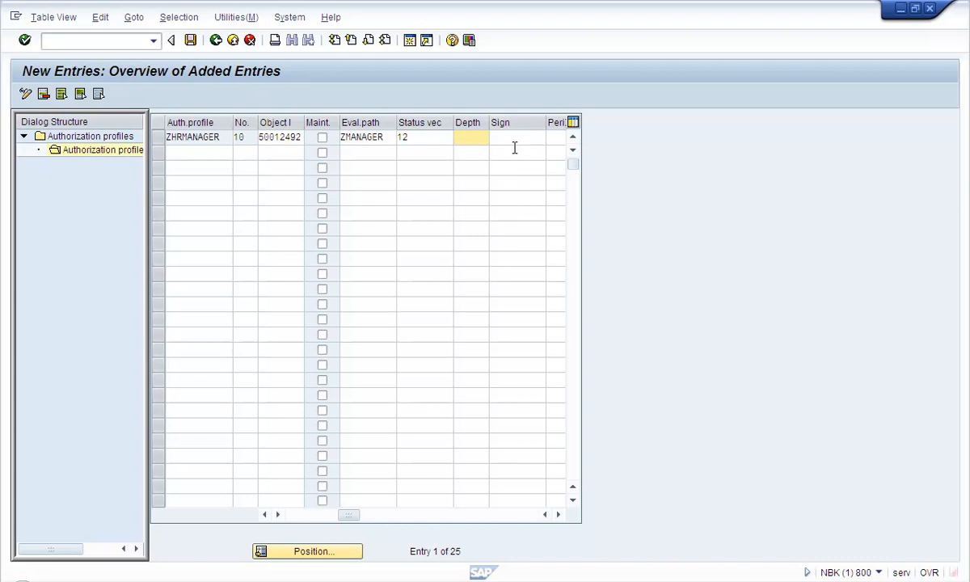
{"action": "double_click", "coordinate": [361, 137]}
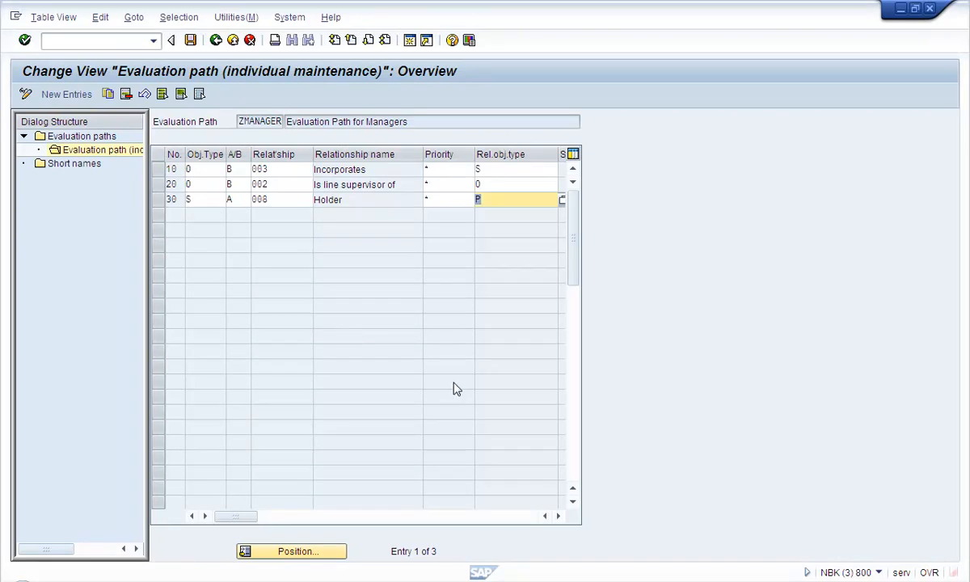
{"action": "left_click", "coordinate": [216, 39]}
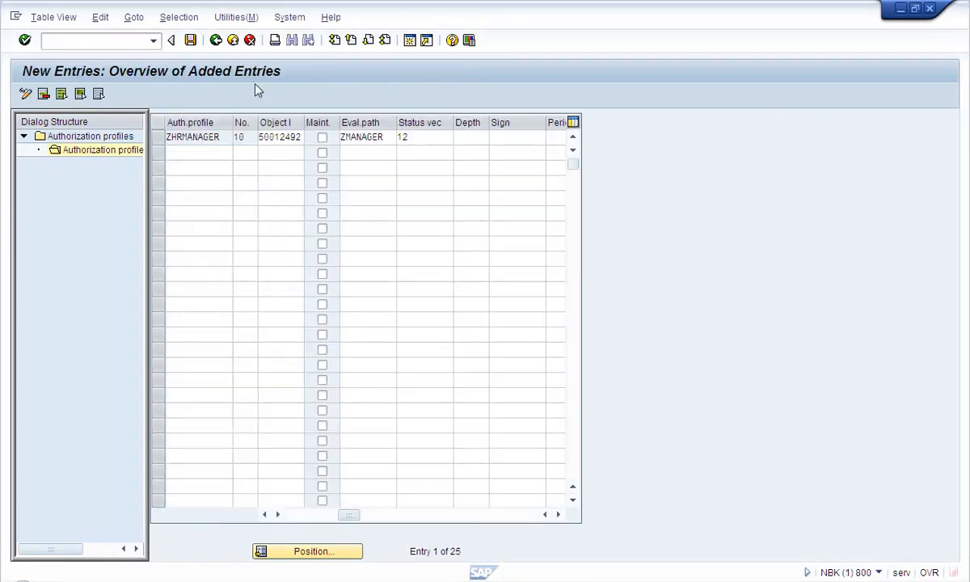
- Return to the organizational plan selection and open the staff assignments of the Human Resources organizational unit 50012481
{"action": "left_click", "coordinate": [216, 39]}
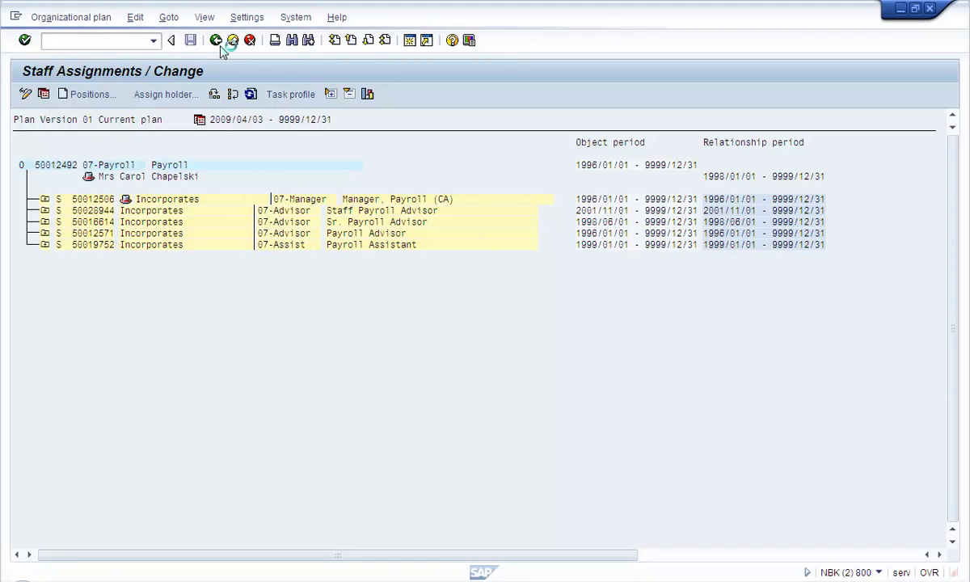
{"action": "left_click", "coordinate": [217, 41]}
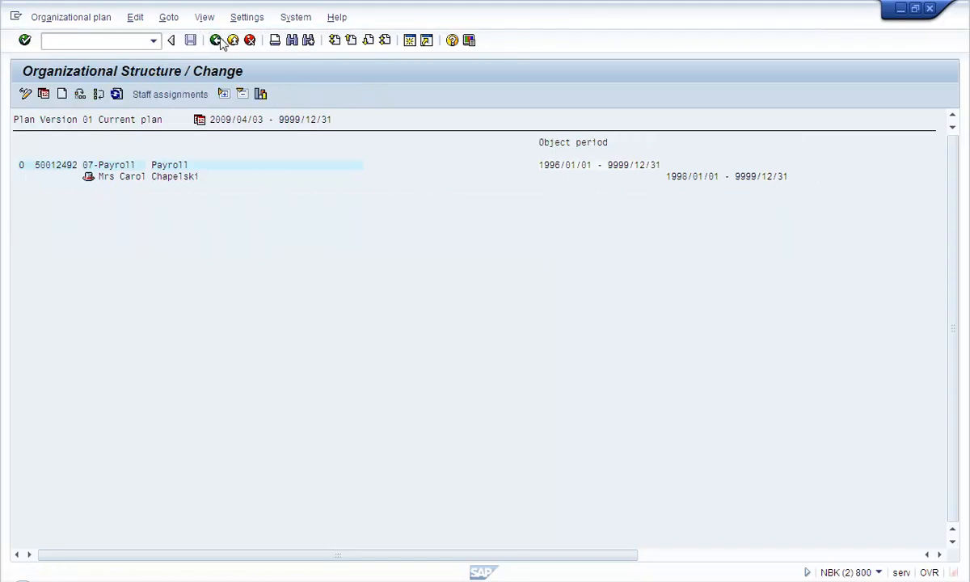
{"action": "left_click", "coordinate": [216, 39]}
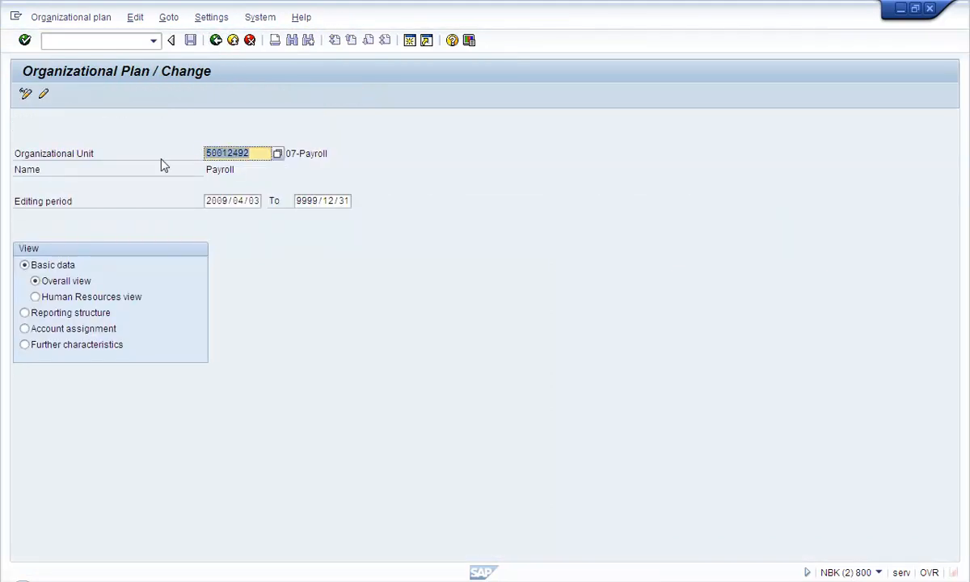
{"action": "key", "text": "BackSpace"}
{"action": "key", "text": "Down"}
{"action": "key", "text": "Return"}
{"action": "key", "text": "Return"}
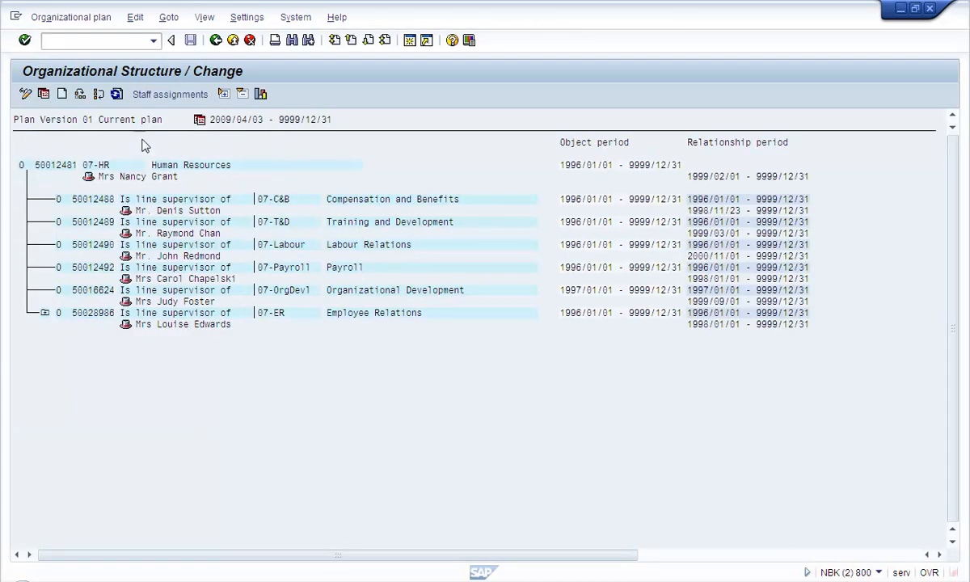
{"action": "left_click", "coordinate": [164, 95]}
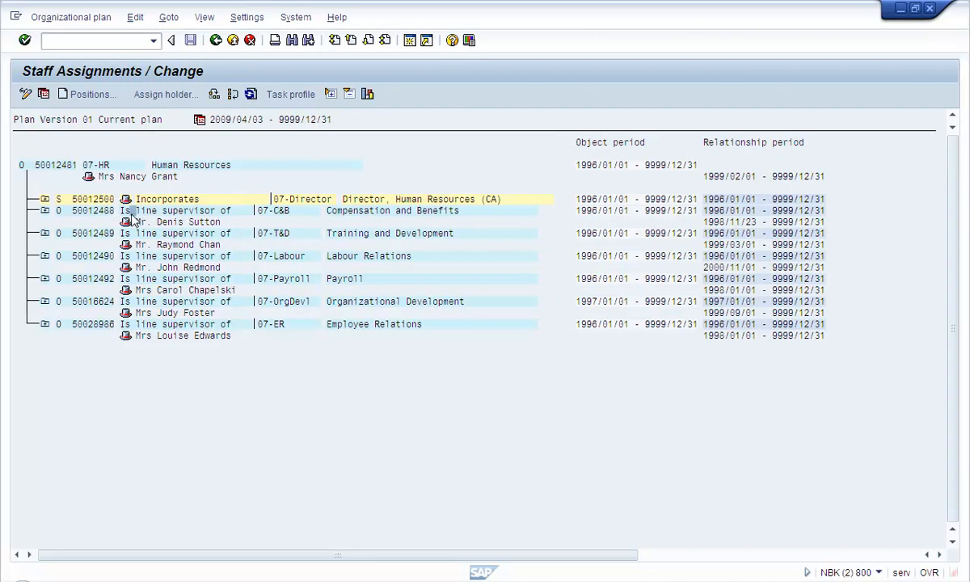
- Examine the Labour Relations unit down to its manager's holder, and the positions under Compensation and Benefits and Training and Development
{"action": "left_click", "coordinate": [44, 256]}
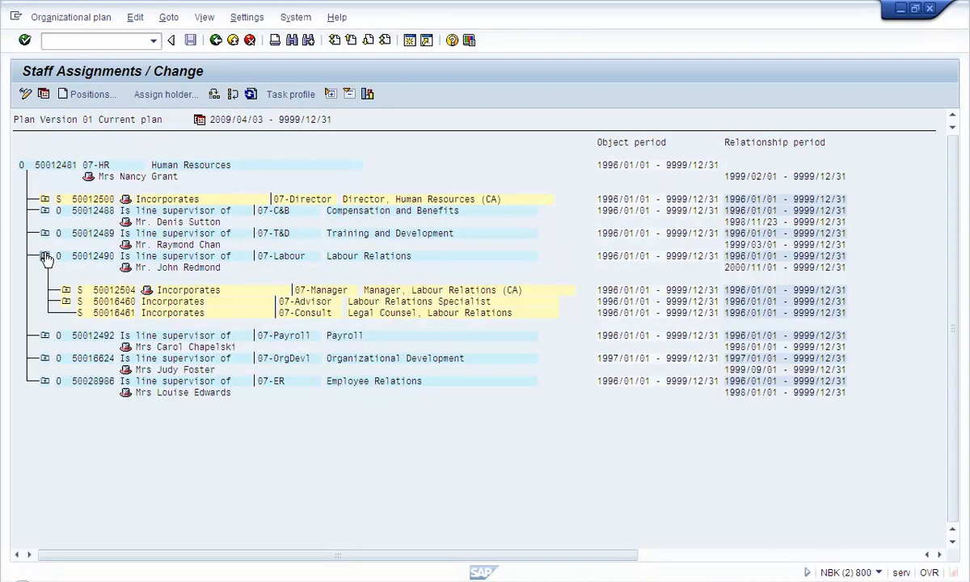
{"action": "left_click", "coordinate": [66, 289]}
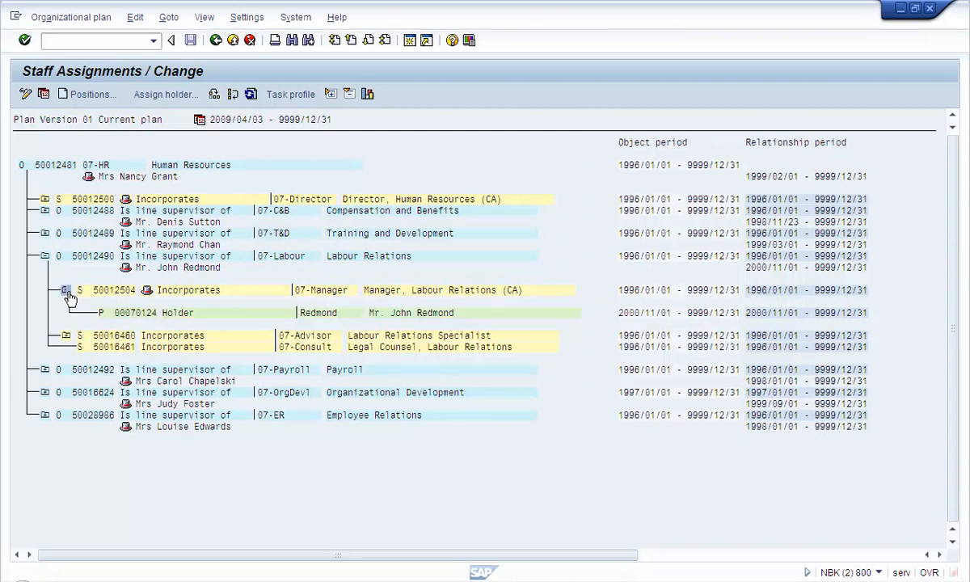
{"action": "left_click", "coordinate": [131, 176]}
{"action": "left_click", "coordinate": [45, 211]}
{"action": "left_click", "coordinate": [45, 212]}
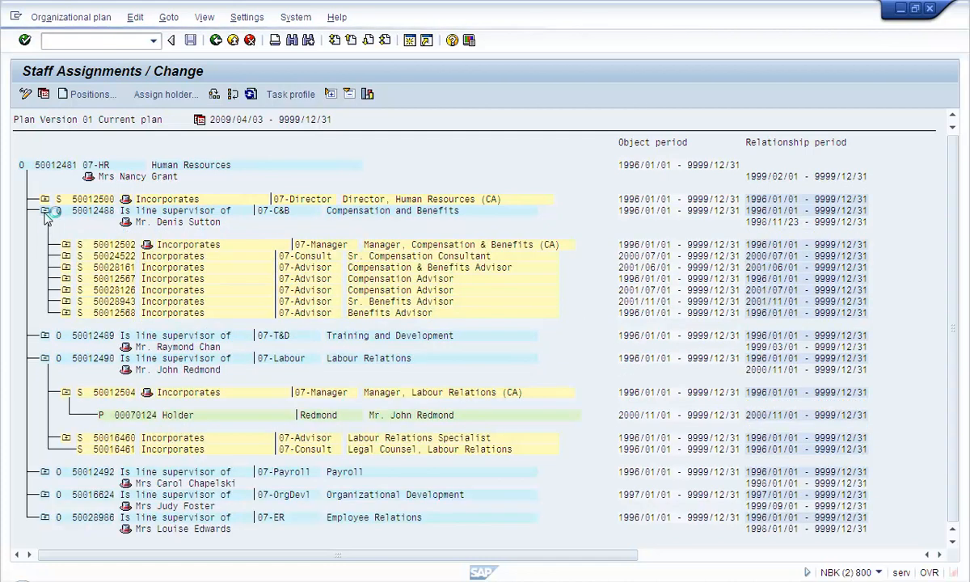
{"action": "left_click", "coordinate": [45, 234]}
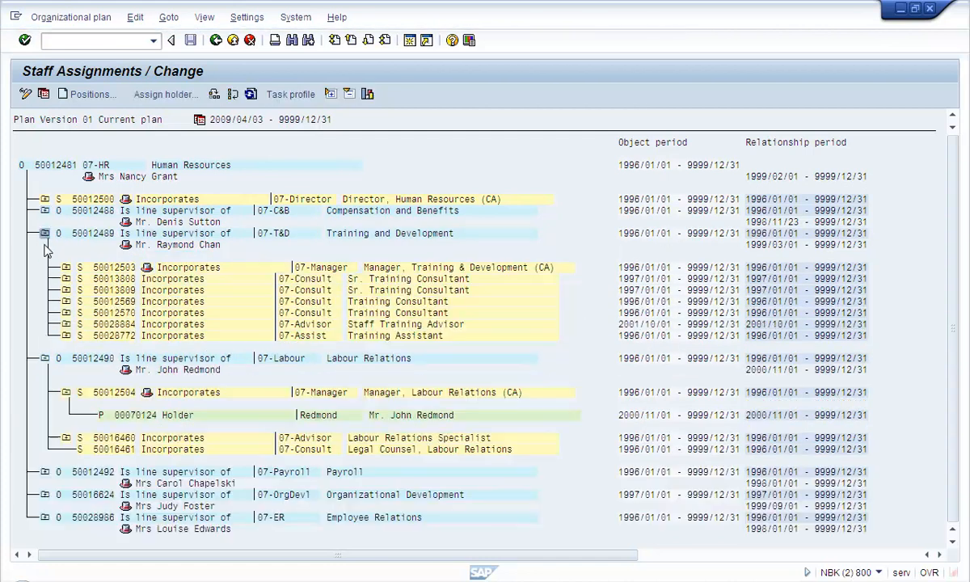
{"action": "left_click", "coordinate": [45, 234]}
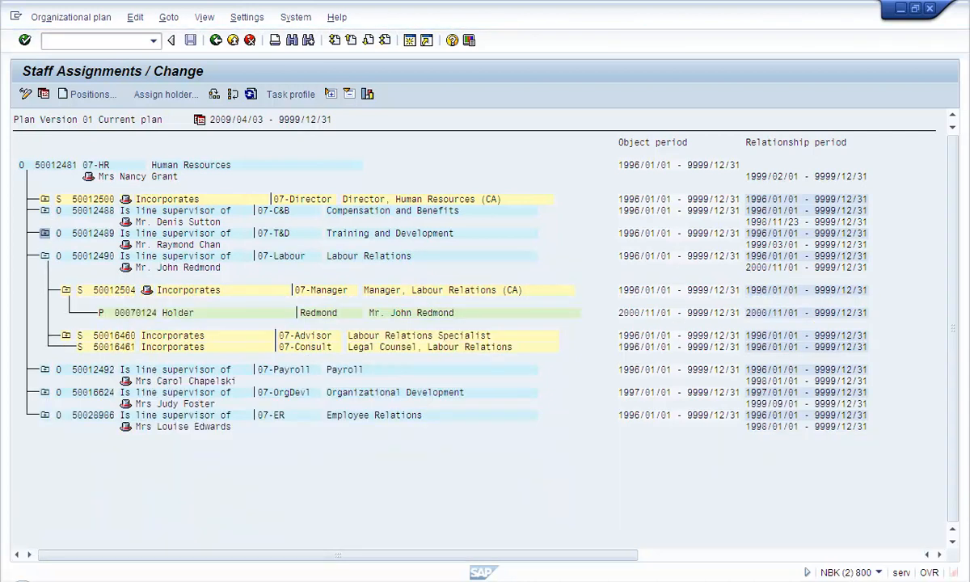
- Compare the depth field of the ZHRMANAGER entry with the evaluation path and the Human Resources staff assignments
{"action": "key", "text": "alt+Tab"}
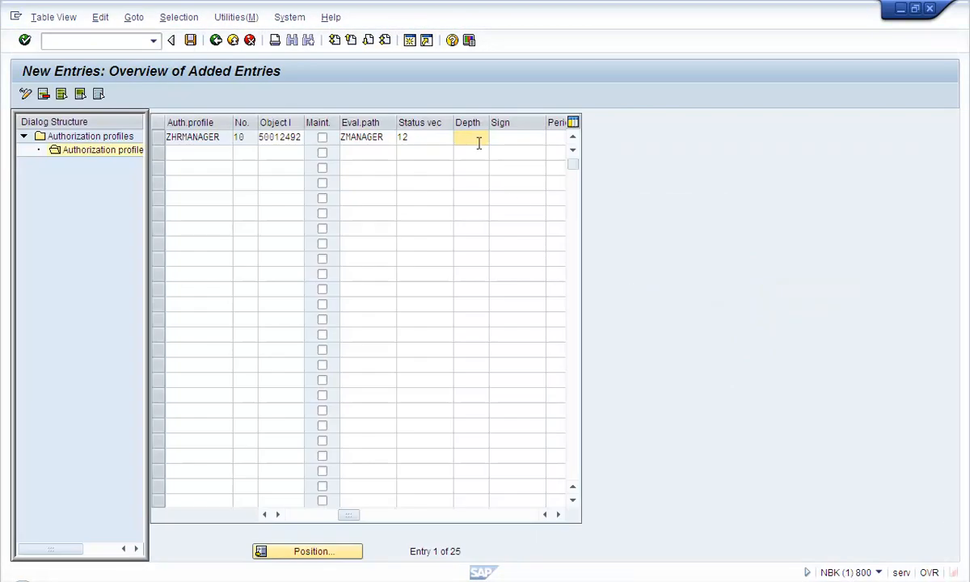
{"action": "key", "text": "alt+Tab"}
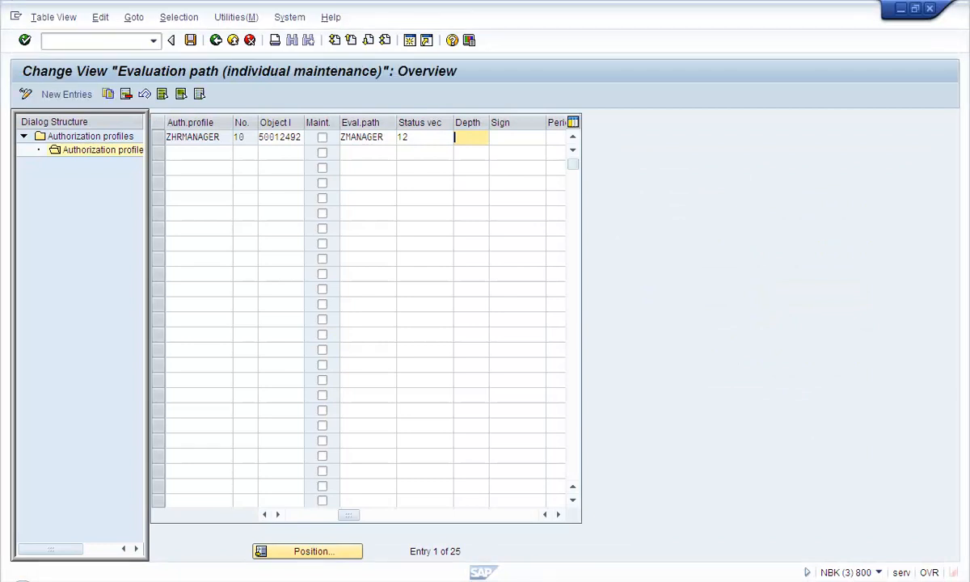
{"action": "key", "text": "alt+Tab"}
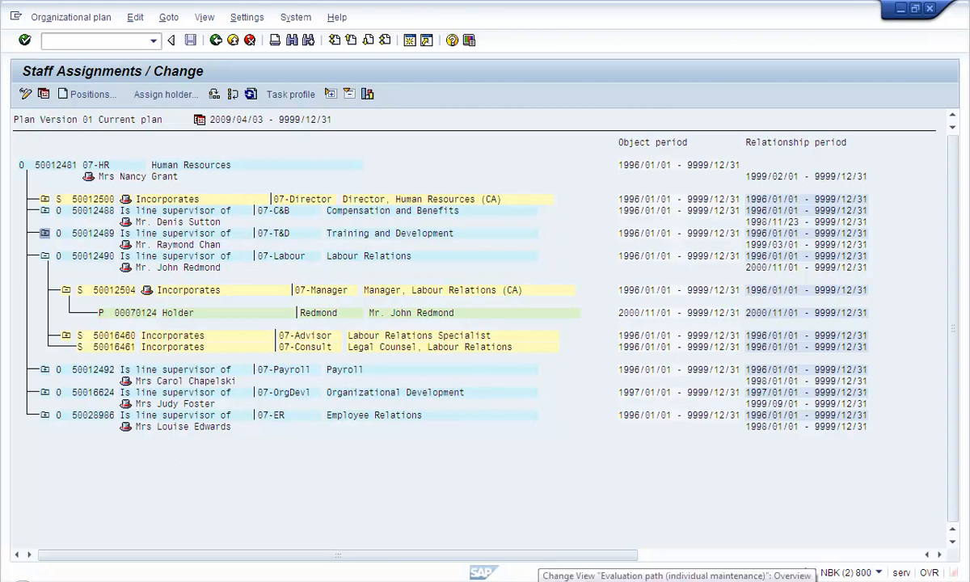
{"action": "left_click", "coordinate": [542, 581]}
{"action": "left_click", "coordinate": [436, 581]}
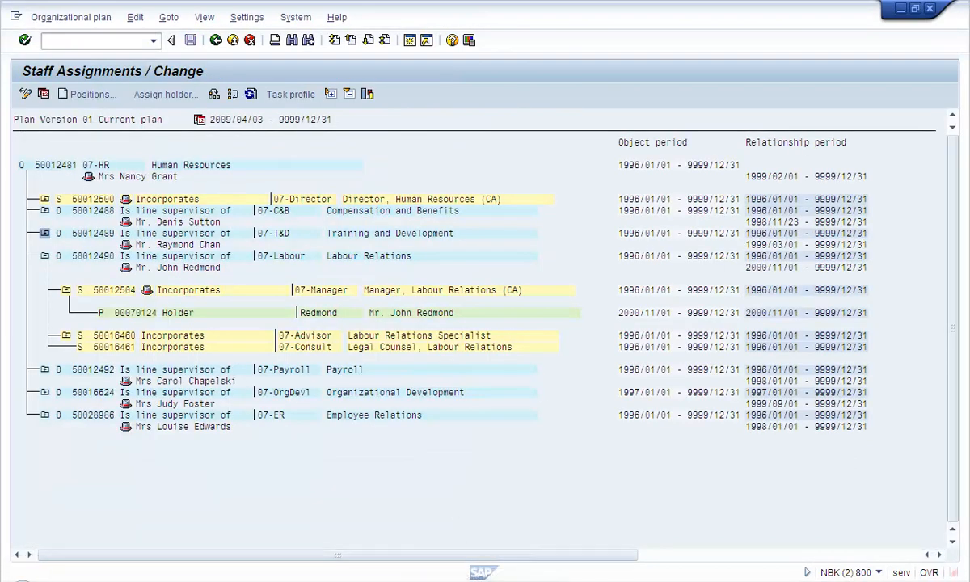
{"action": "left_click", "coordinate": [353, 581]}
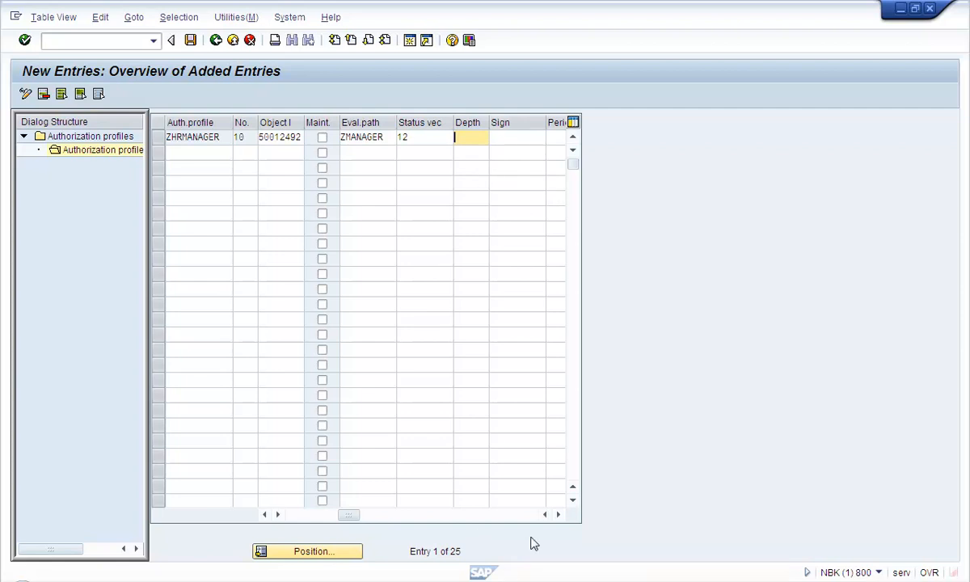
{"action": "key", "text": "alt+Tab"}
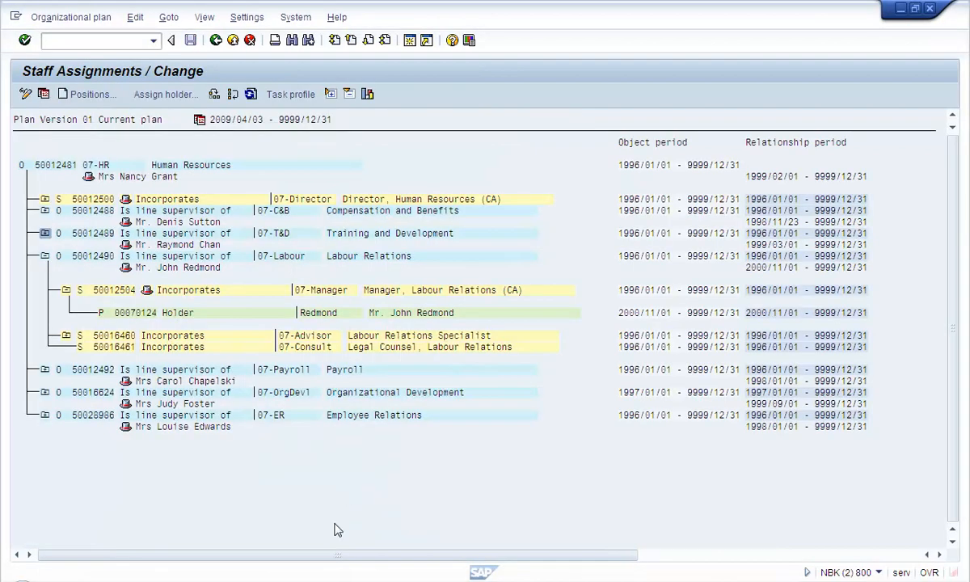
{"action": "key", "text": "alt+Tab"}
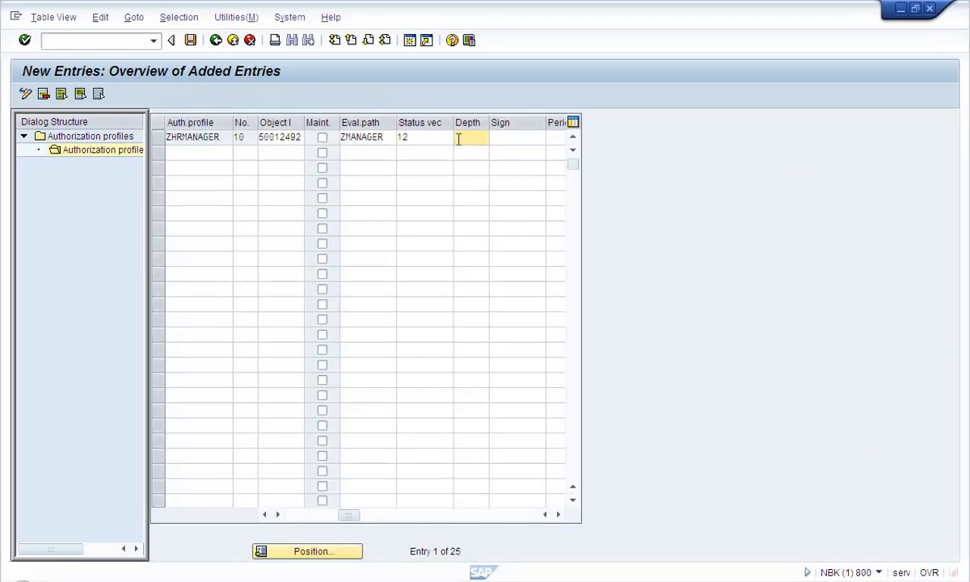
- Examine the Human Resources staff assignments for the director's holder, the Compensation and Benefits manager's holder, and the Training and Development positions
{"action": "key", "text": "alt+Tab"}
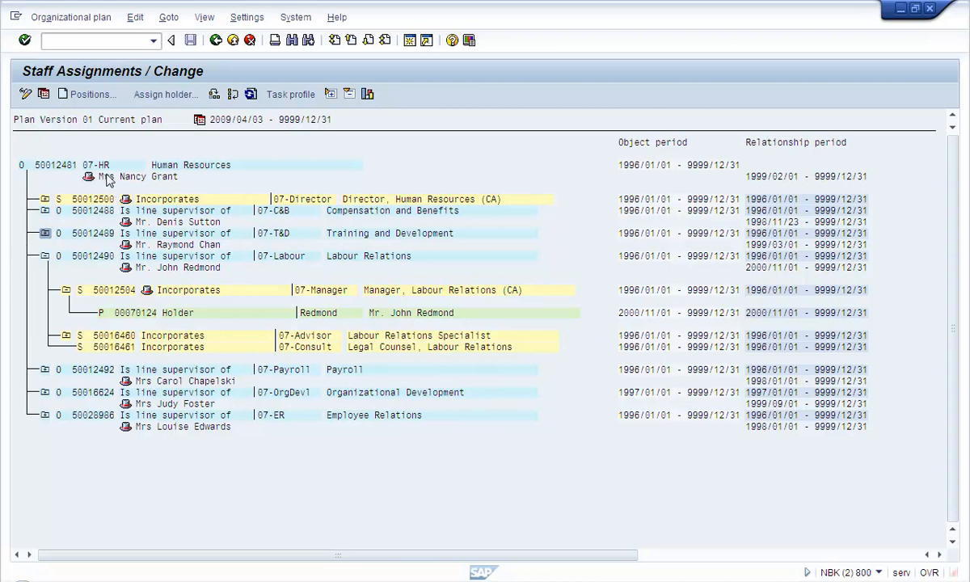
{"action": "left_click", "coordinate": [44, 200]}
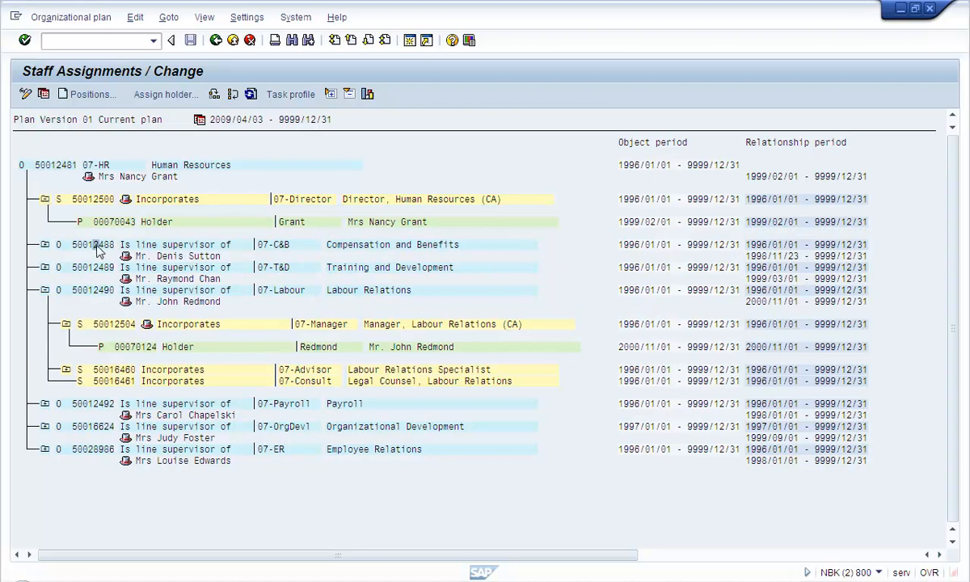
{"action": "left_click", "coordinate": [44, 244]}
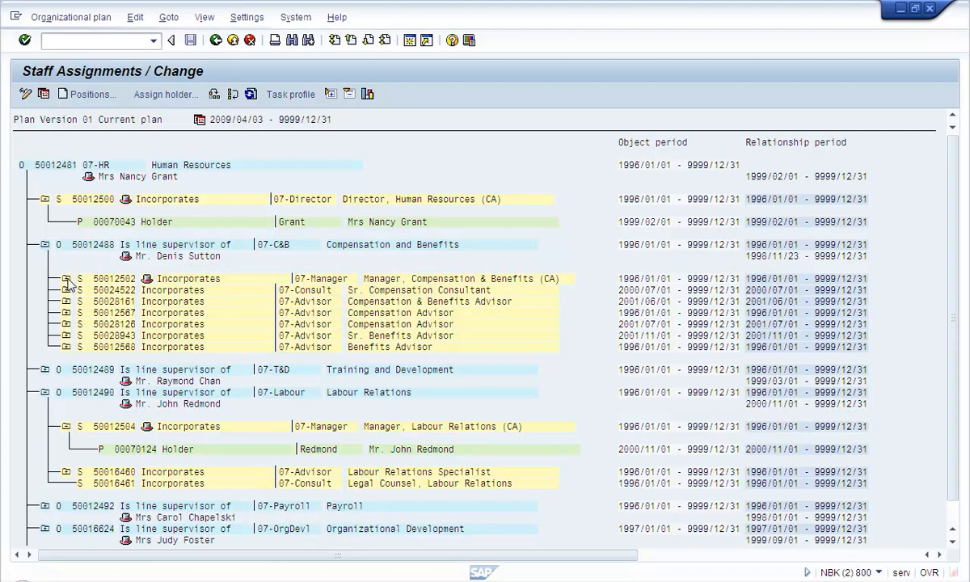
{"action": "left_click", "coordinate": [92, 407]}
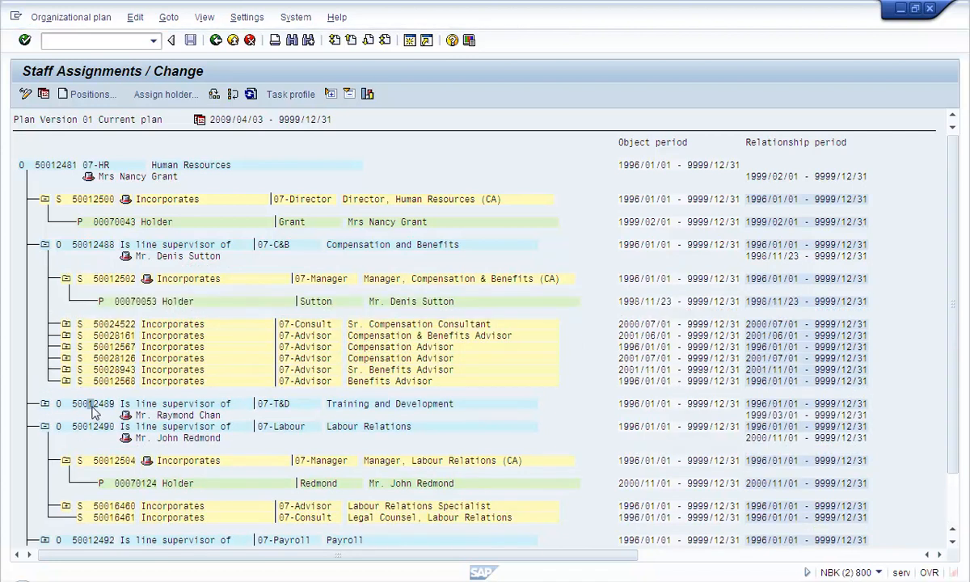
{"action": "left_click", "coordinate": [44, 403]}
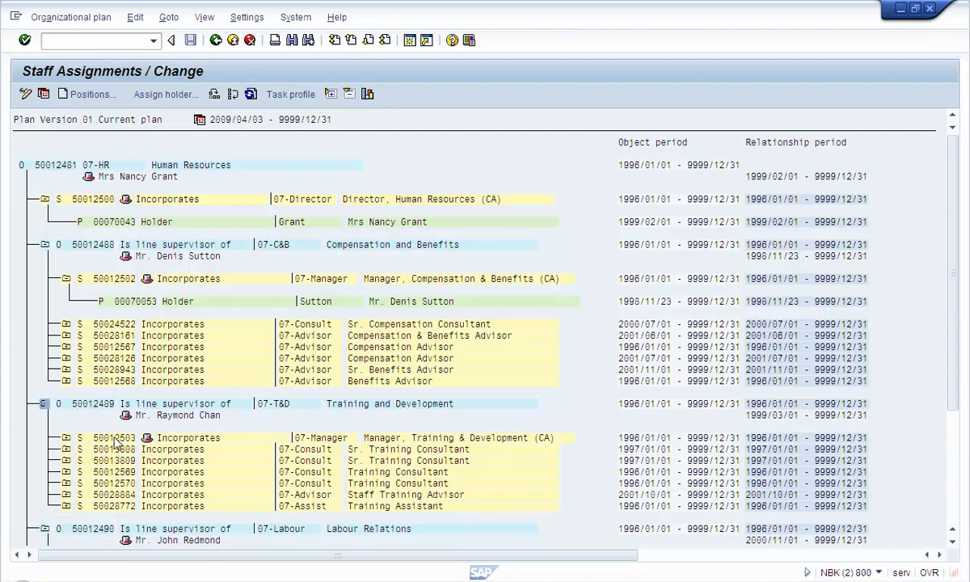
{"action": "left_click", "coordinate": [121, 177]}
- Collapse the director position and the Compensation and Benefits, Training and Development, and Labour Relations units in the staff assignments
{"action": "left_click", "coordinate": [45, 200]}
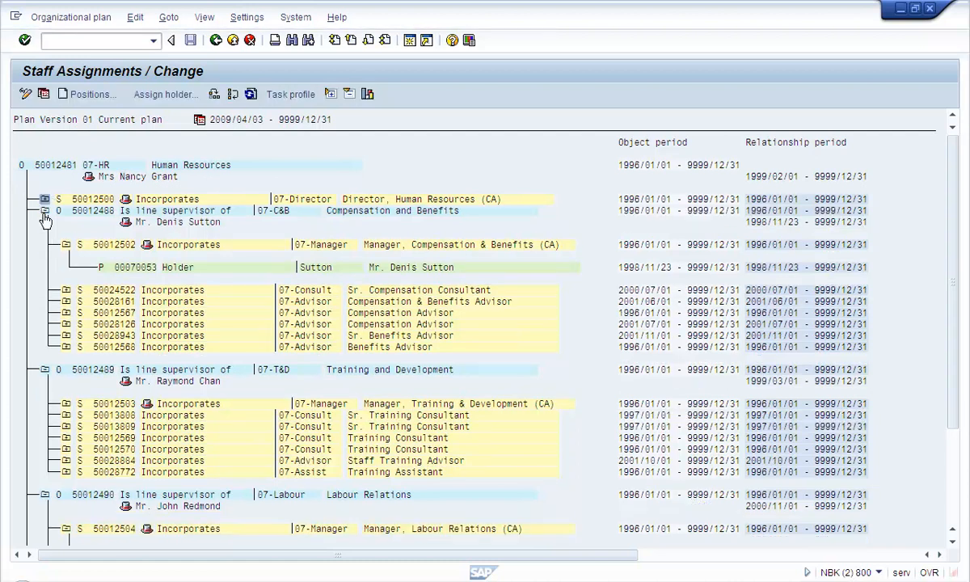
{"action": "left_click", "coordinate": [44, 211]}
{"action": "left_click", "coordinate": [45, 234]}
{"action": "left_click", "coordinate": [45, 256]}
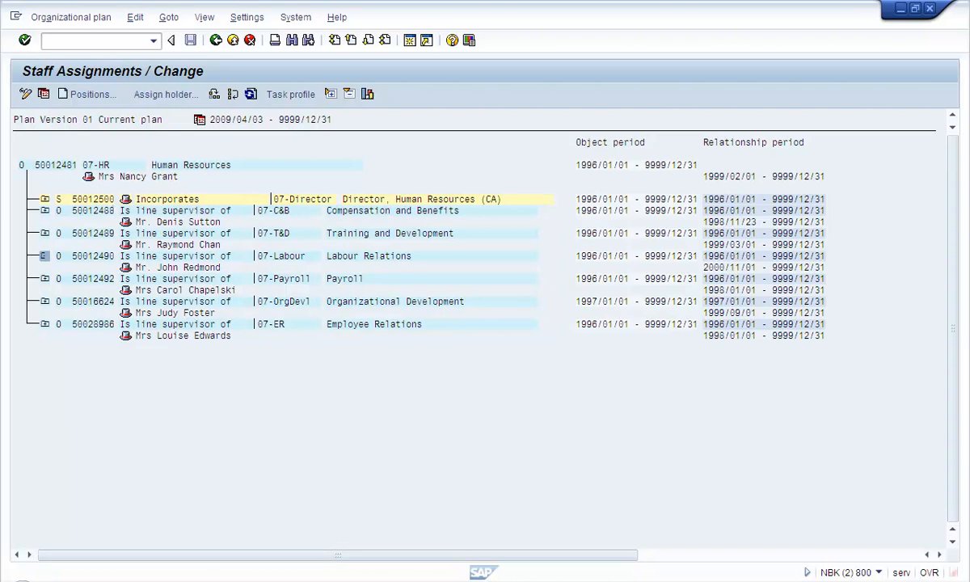
- Compare the ZHRMANAGER entry's depth field with the collapsed Human Resources staff assignments and return to the entry
{"action": "key", "text": "alt+Tab"}
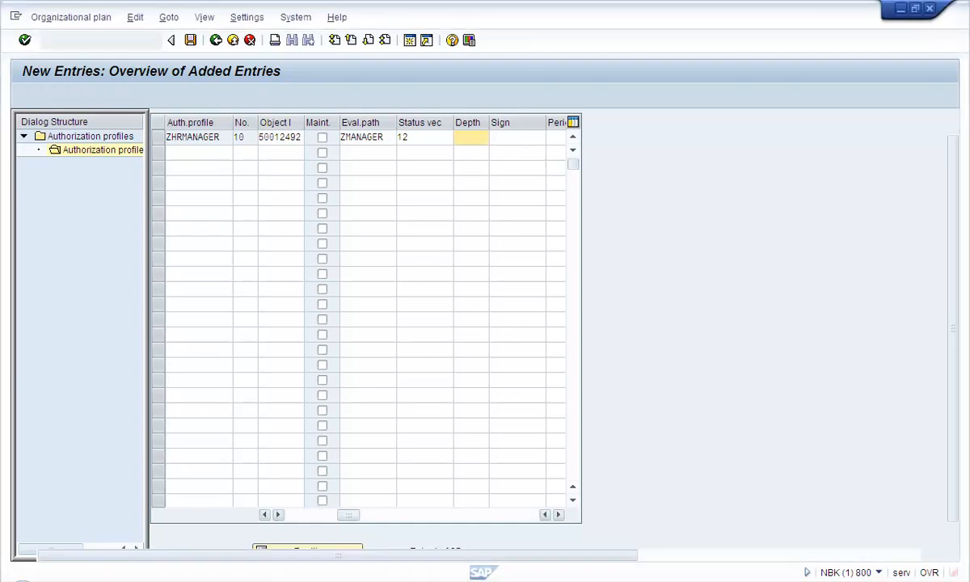
{"action": "key", "text": "alt+Tab"}
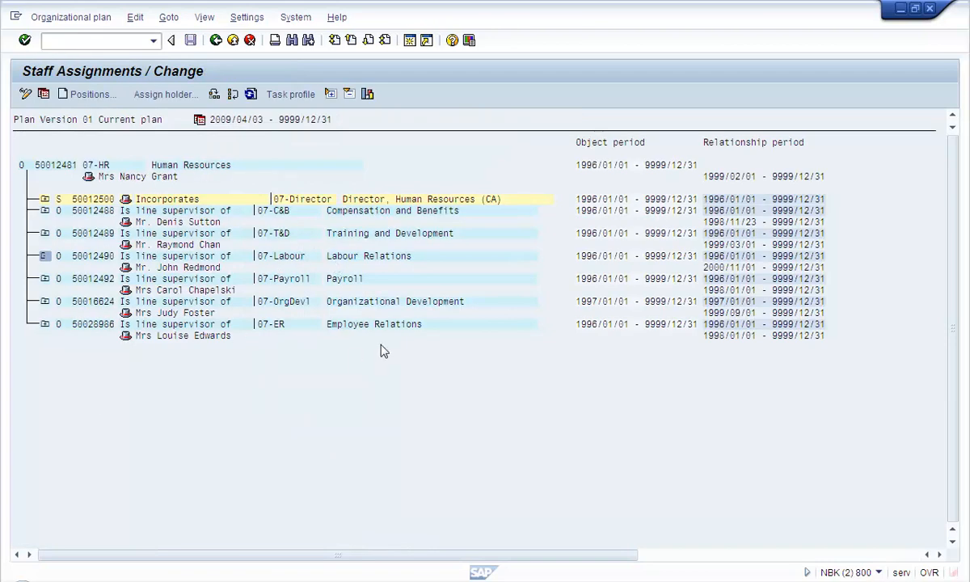
{"action": "key", "text": "alt+Tab"}
{"action": "key", "text": "alt+Tab"}
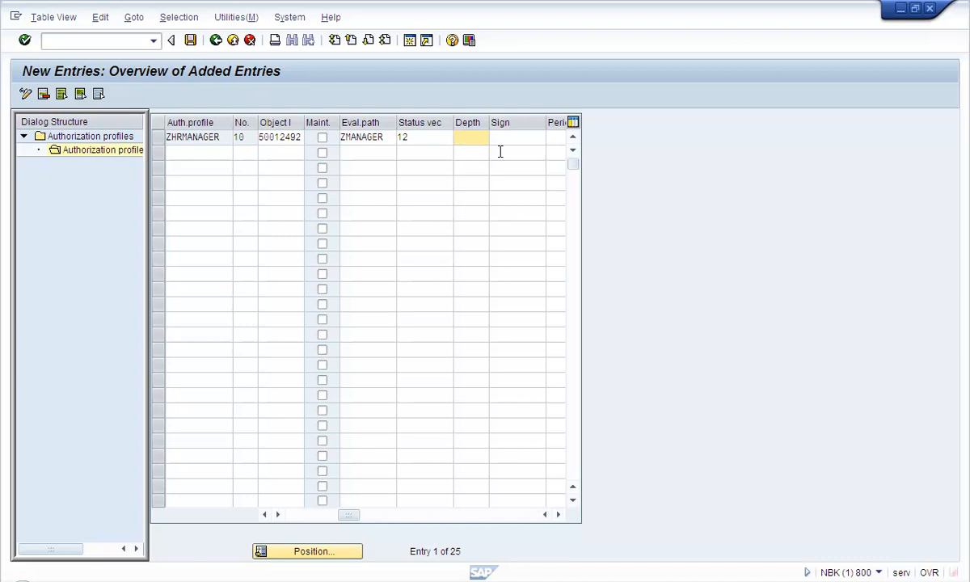
- Open the list of possible selection periods for the ZHRMANAGER entry
{"action": "left_click", "coordinate": [549, 138]}
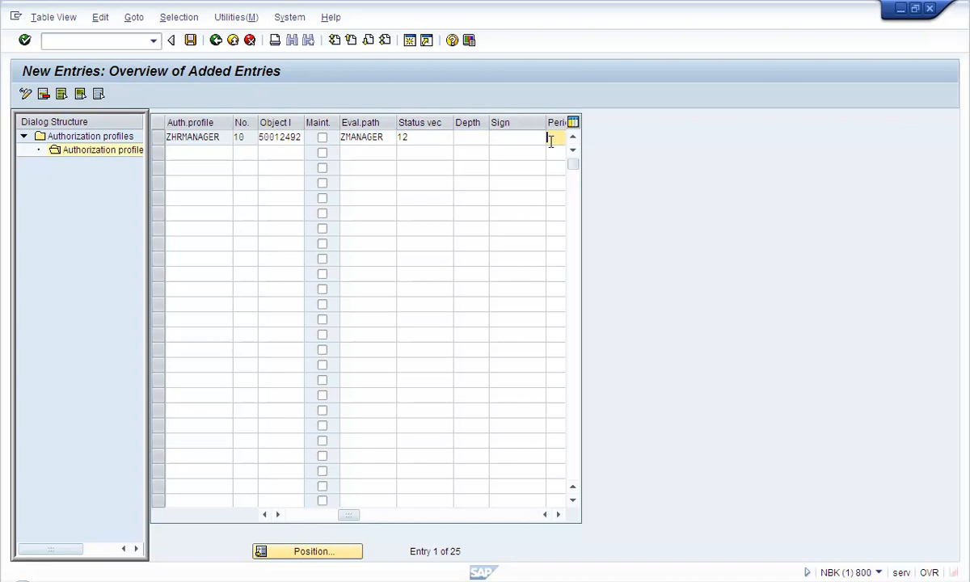
{"action": "left_click", "coordinate": [559, 515]}
{"action": "left_click", "coordinate": [560, 515]}
{"action": "left_click", "coordinate": [559, 515]}
{"action": "left_click", "coordinate": [559, 515]}
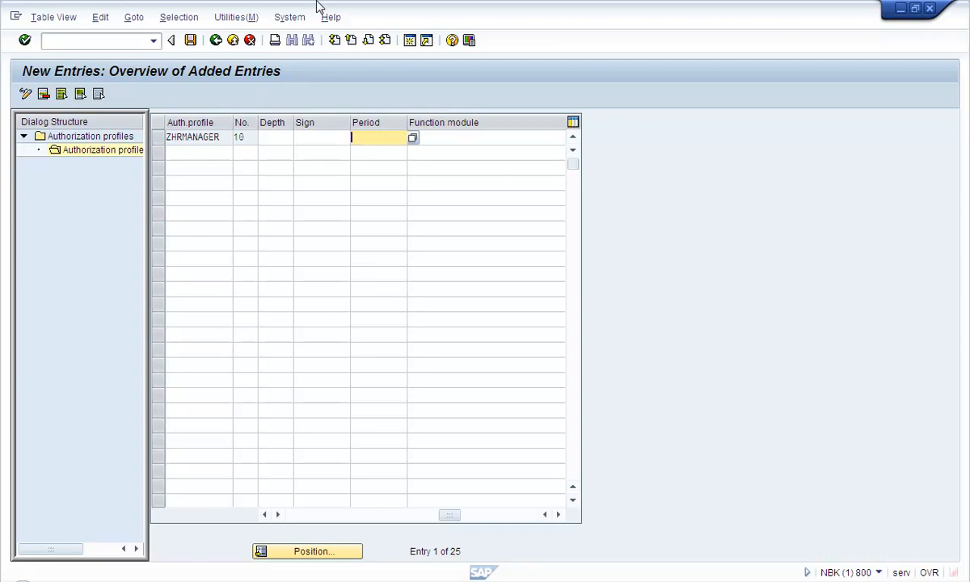
{"action": "left_click", "coordinate": [412, 138]}
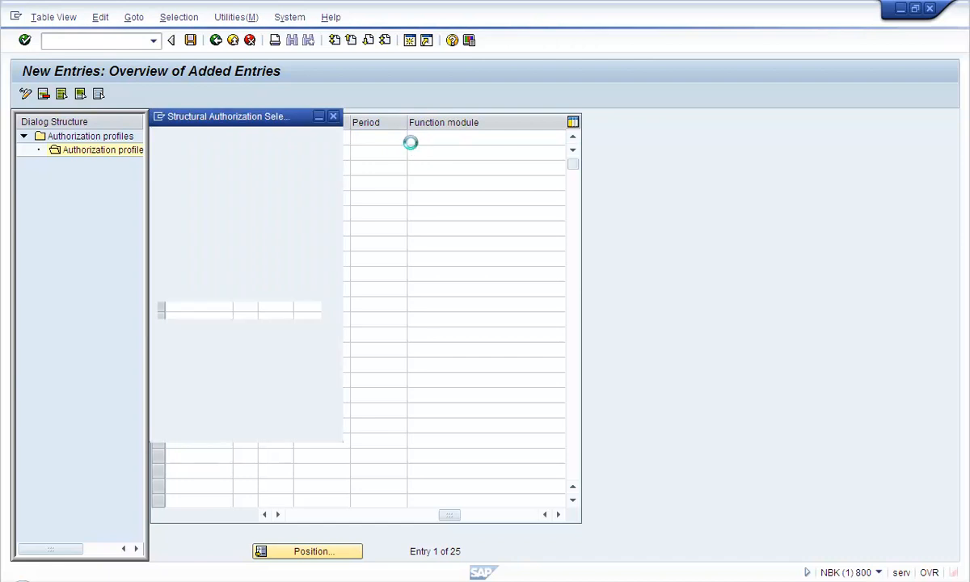
{"action": "left_click_drag", "start_coordinate": [258, 117], "coordinate": [496, 71]}
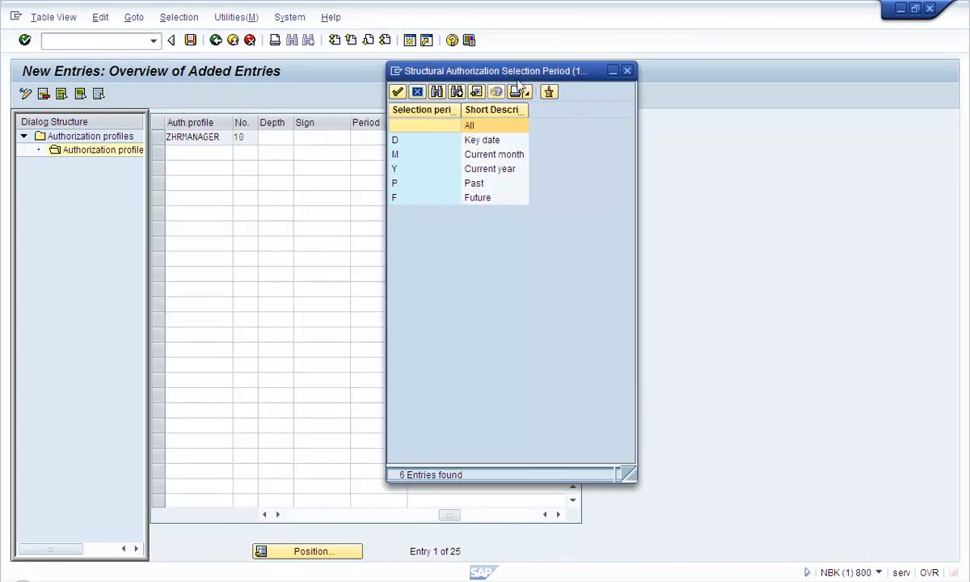
- Examine the Key date, Current month, Current year, Past and Future period options, and close the list
{"action": "left_click", "coordinate": [420, 144]}
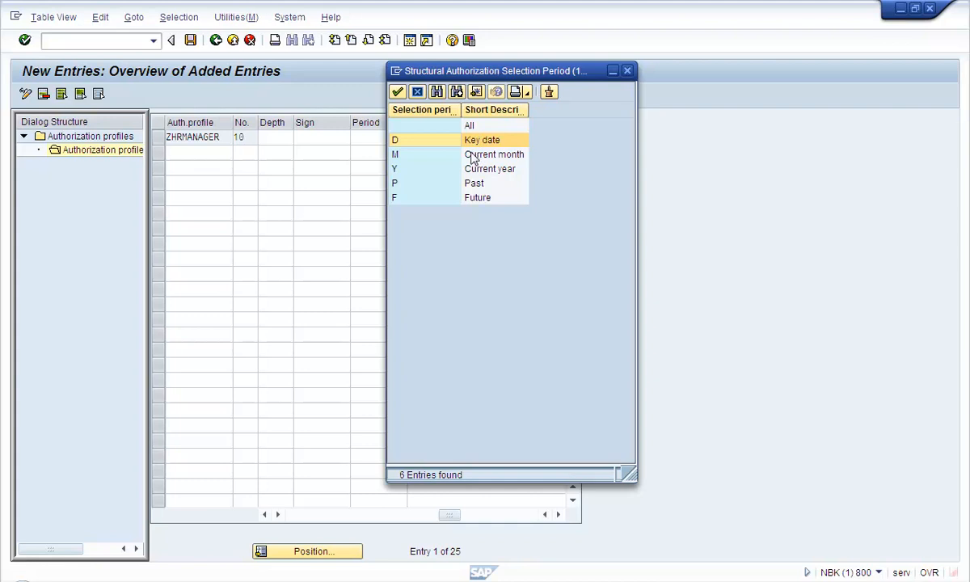
{"action": "left_click", "coordinate": [481, 158]}
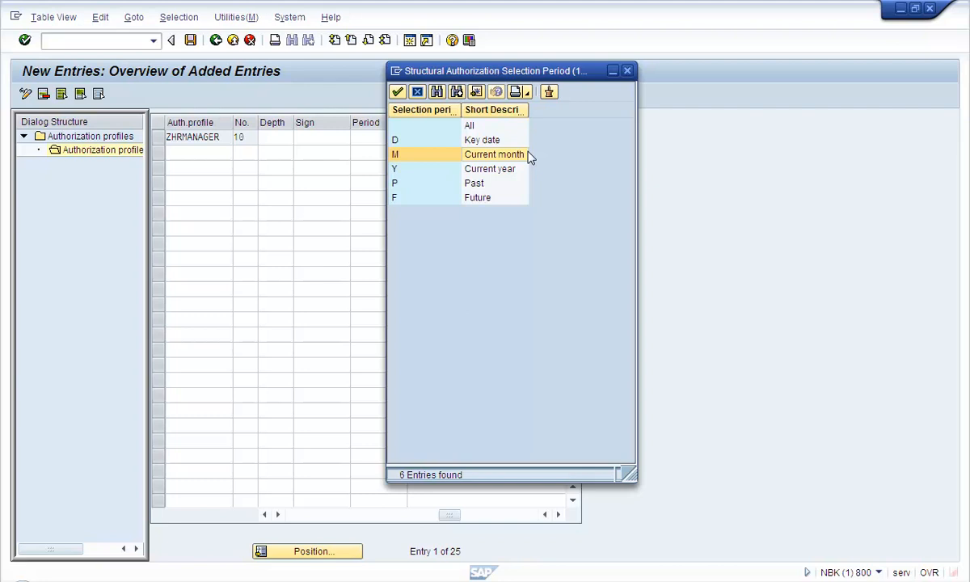
{"action": "left_click", "coordinate": [475, 168]}
{"action": "left_click", "coordinate": [488, 184]}
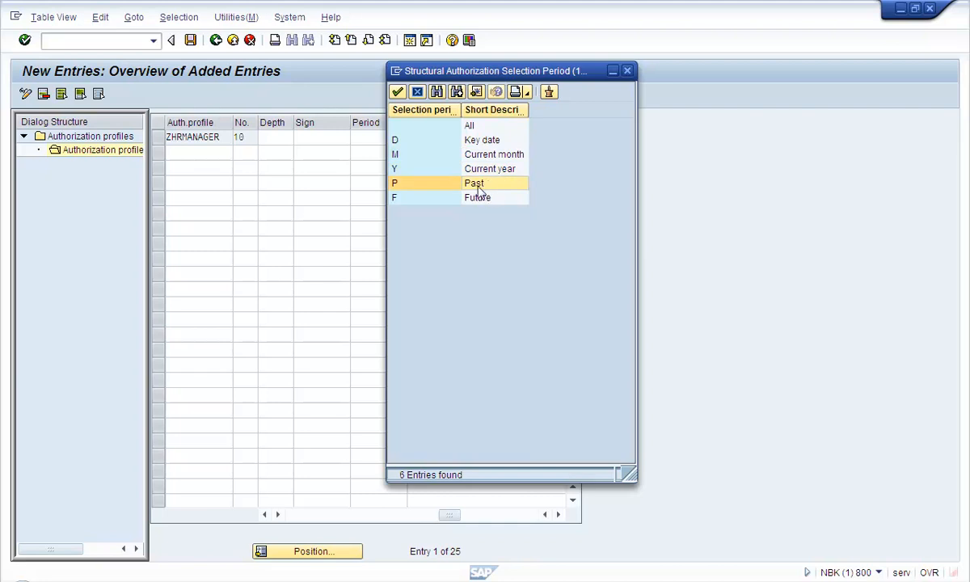
{"action": "left_click", "coordinate": [475, 201]}
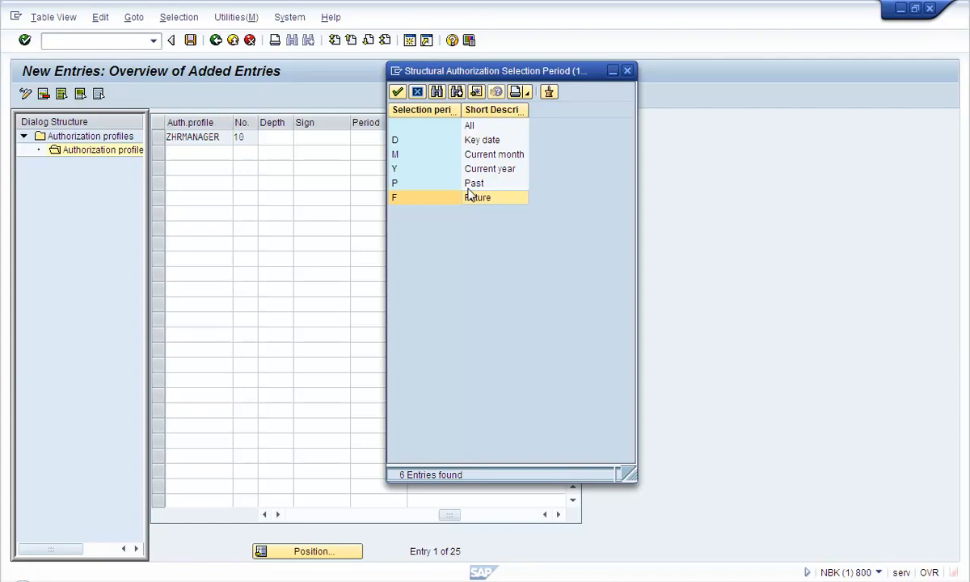
{"action": "left_click", "coordinate": [437, 143]}
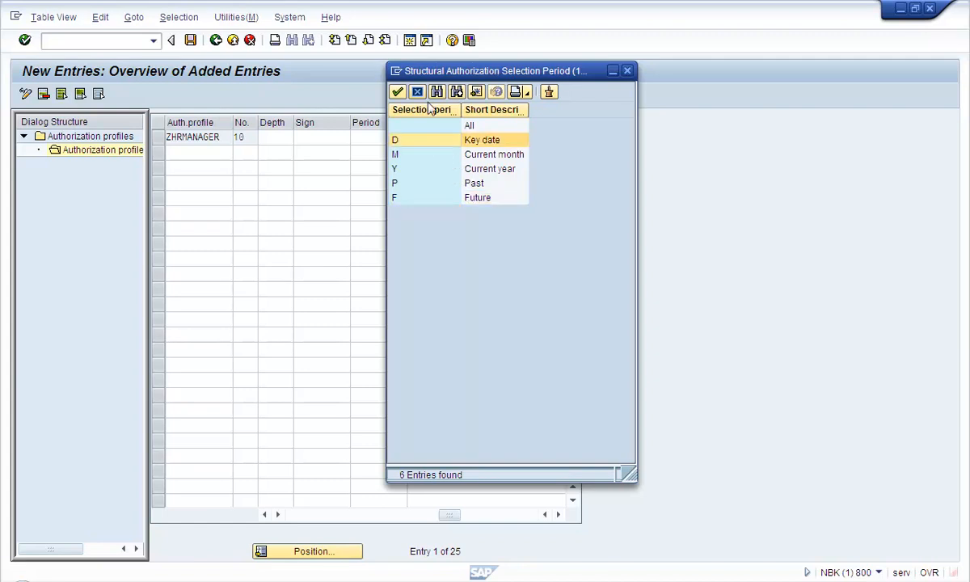
{"action": "left_click", "coordinate": [397, 91]}
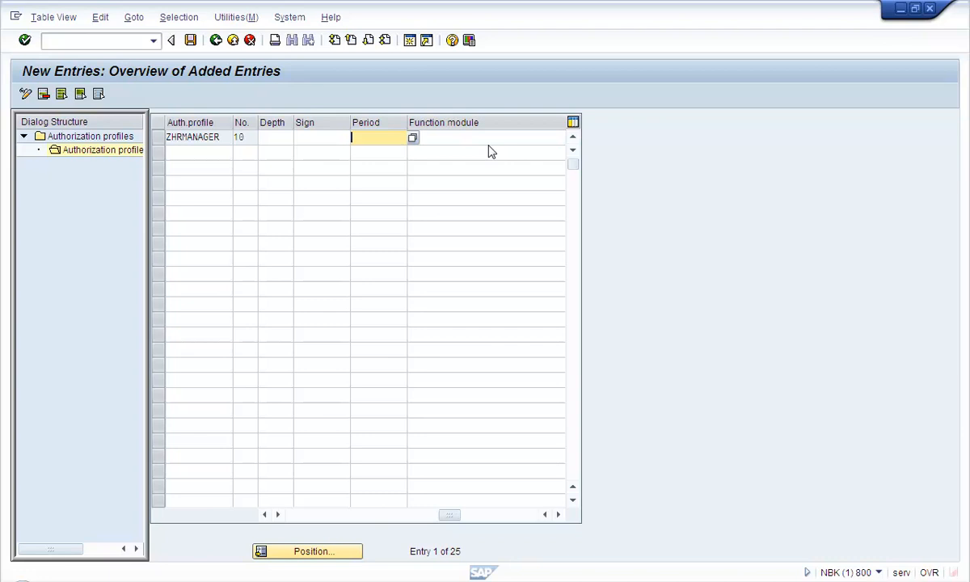
- Clear the object ID of the ZHRMANAGER entry
{"action": "left_click", "coordinate": [425, 140]}
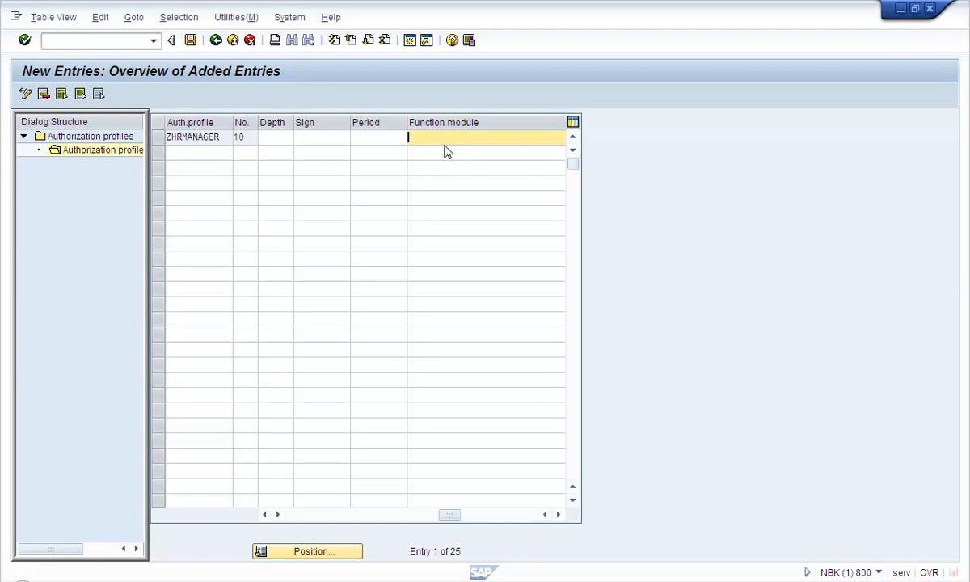
{"action": "left_click", "coordinate": [281, 515]}
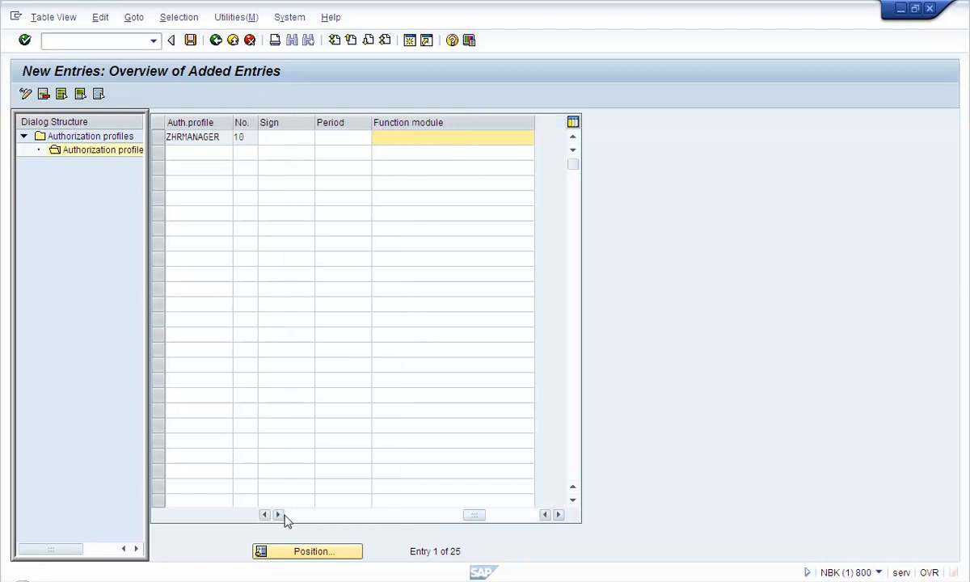
{"action": "left_click", "coordinate": [289, 516]}
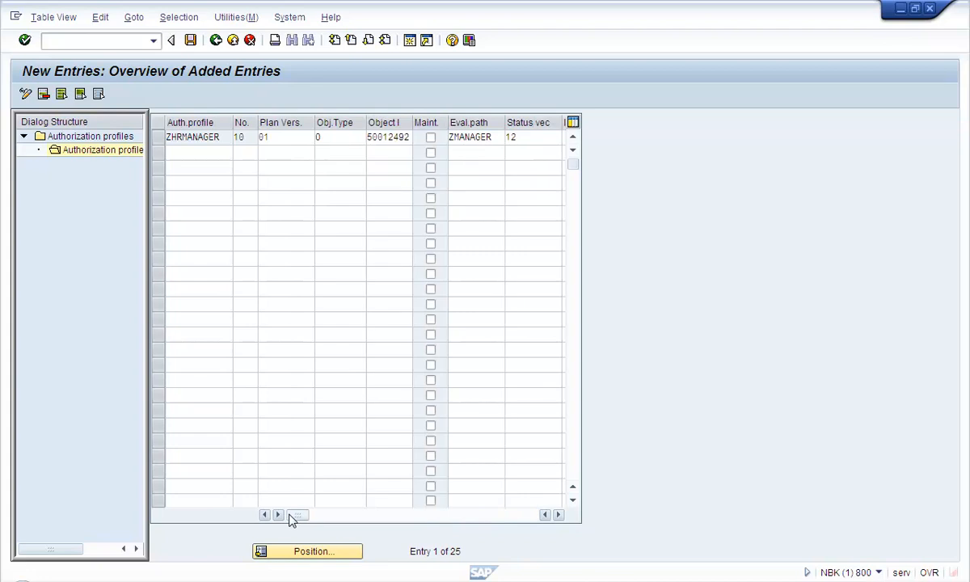
{"action": "double_click", "coordinate": [397, 139]}
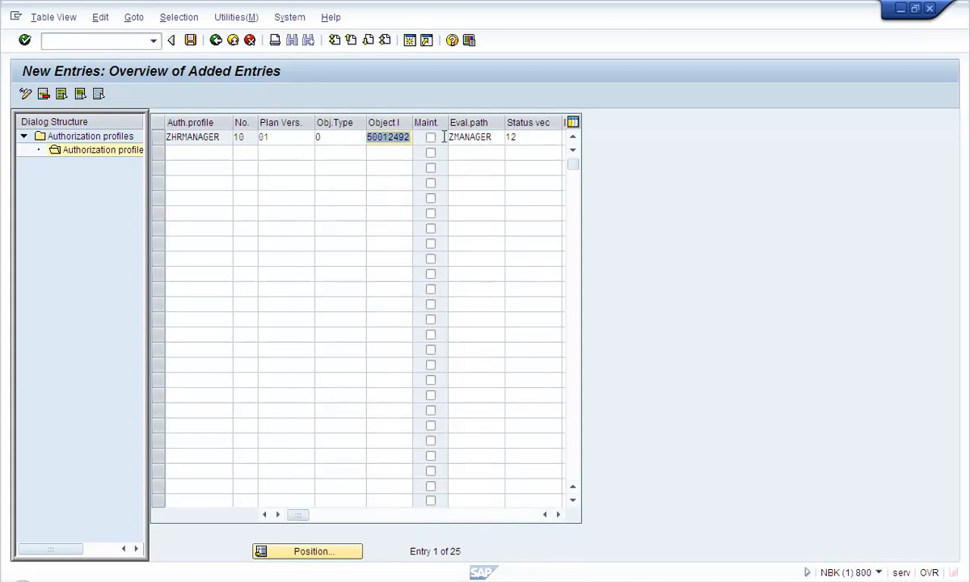
{"action": "key", "text": "BackSpace"}
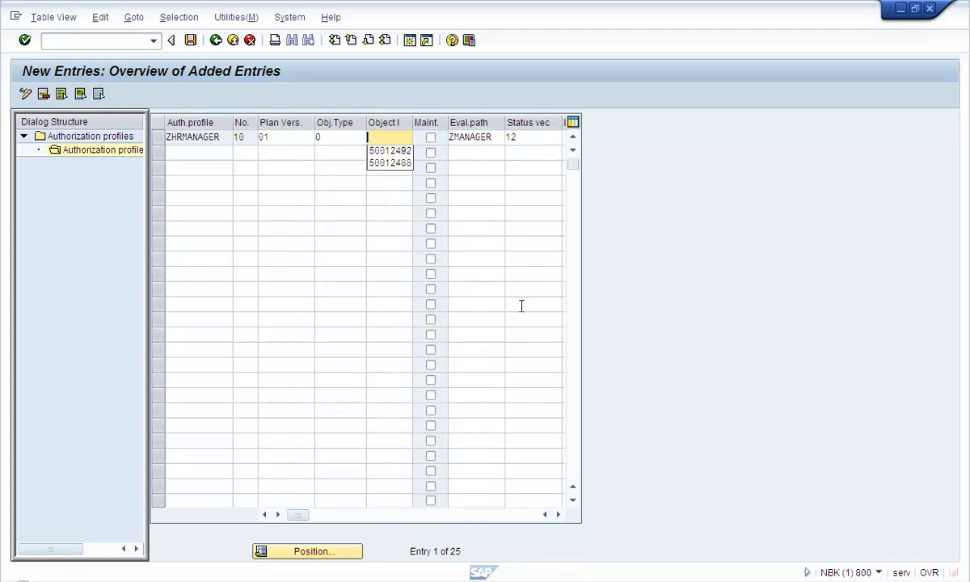
- Set the entry's function module to RH_GET_MANAGER_ASSIGNMENT
{"action": "left_click", "coordinate": [509, 514]}
{"action": "left_click", "coordinate": [348, 138]}
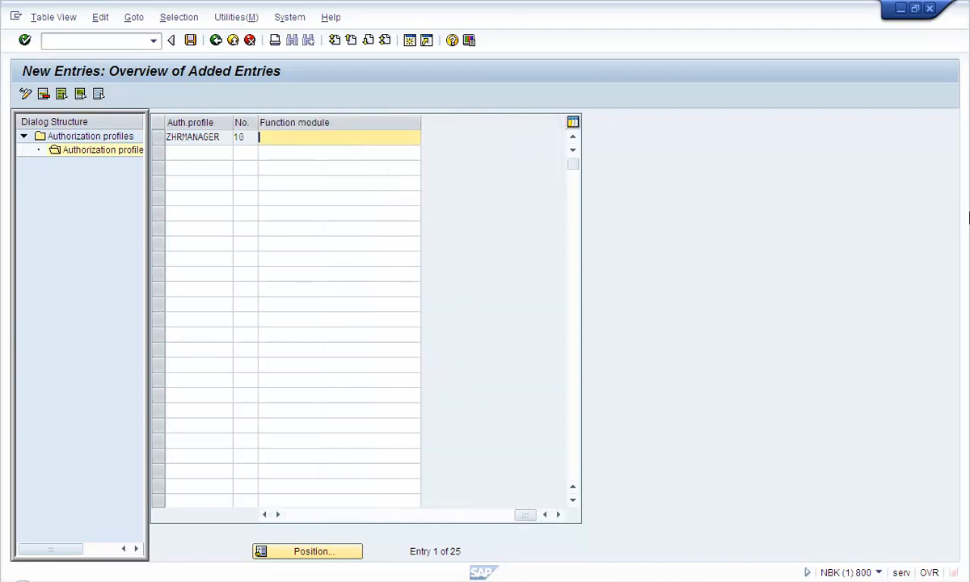
{"action": "key", "text": "BackSpace"}
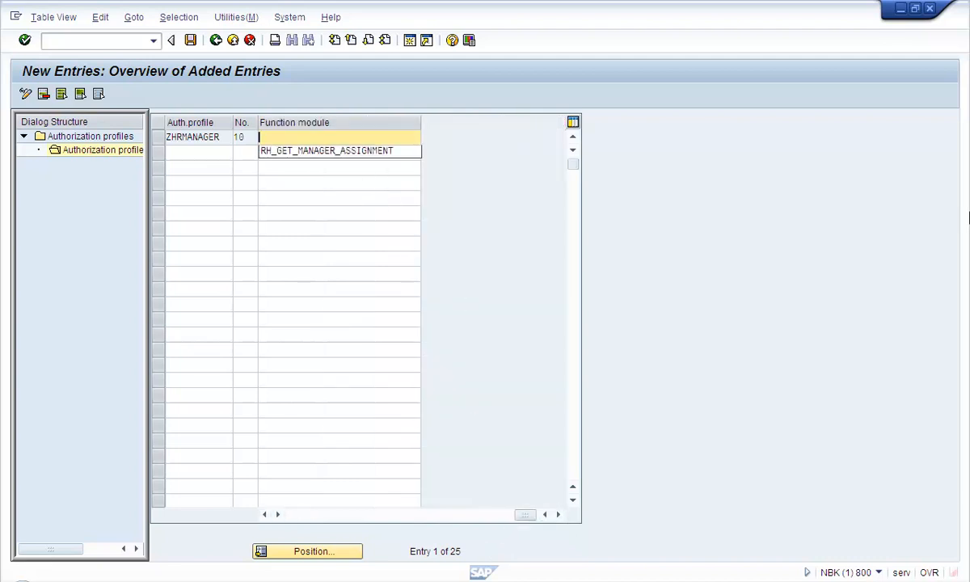
{"action": "left_click", "coordinate": [354, 150]}
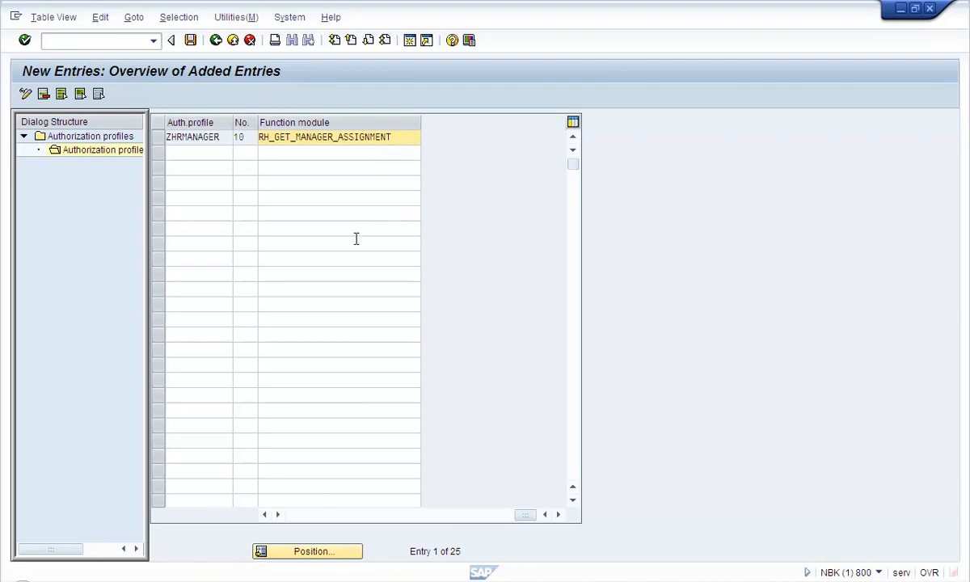
- Review the entry's function module together with its object ID, plan version and object type fields
{"action": "double_click", "coordinate": [376, 136]}
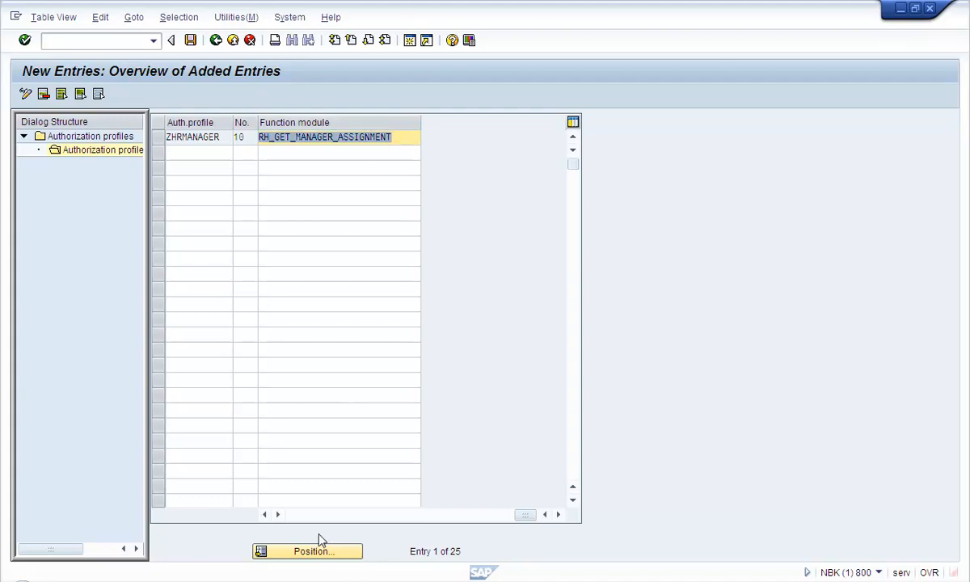
{"action": "left_click", "coordinate": [294, 515]}
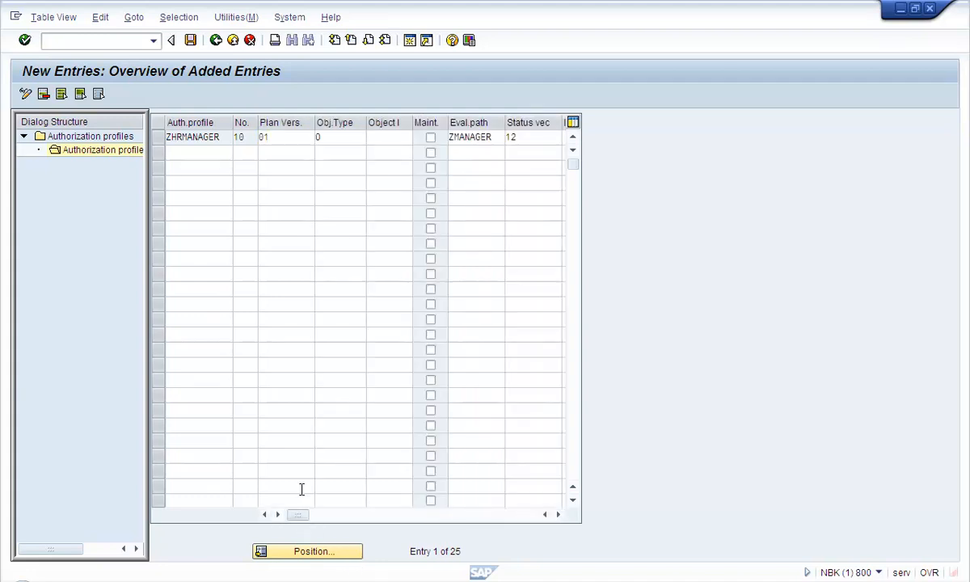
{"action": "left_click", "coordinate": [379, 139]}
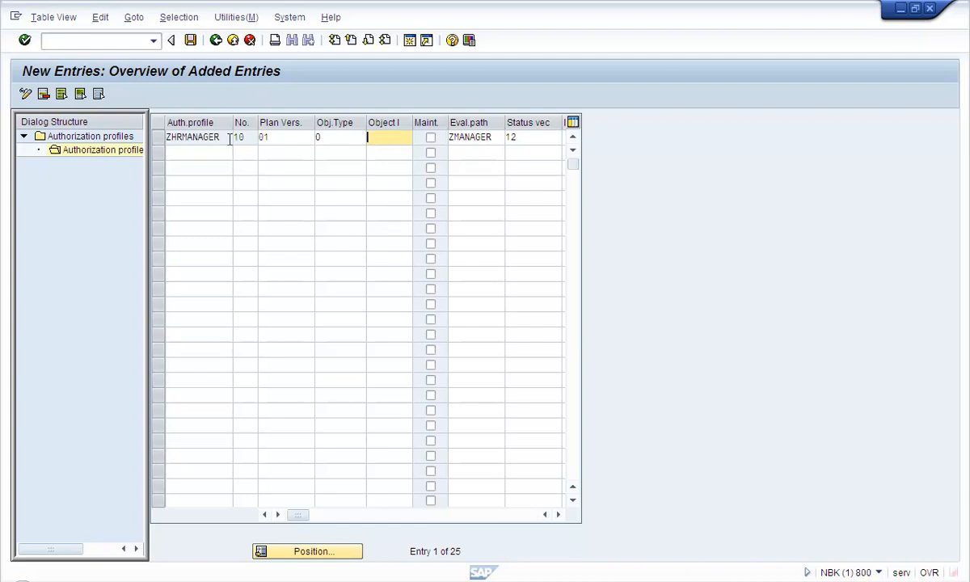
{"action": "left_click", "coordinate": [482, 515]}
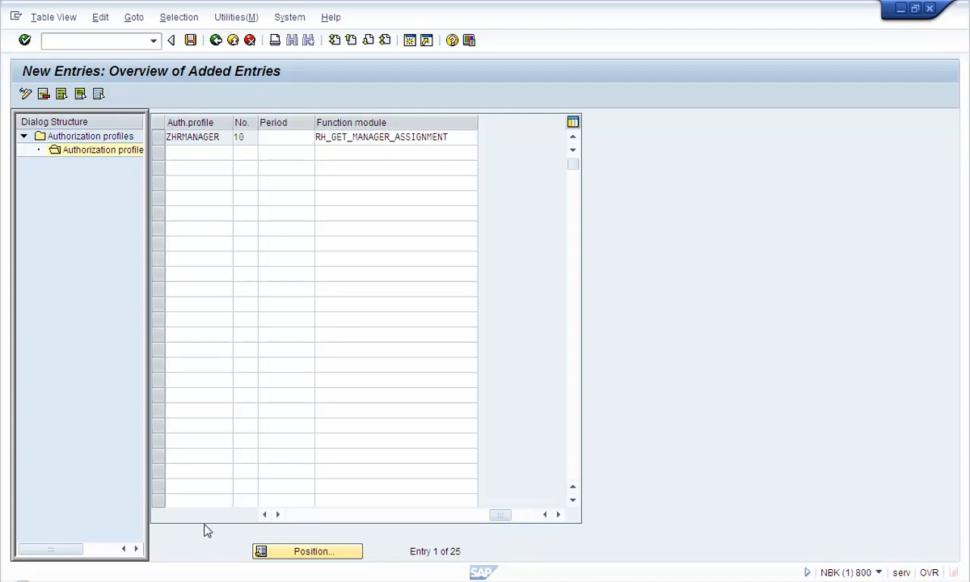
{"action": "left_click", "coordinate": [288, 515]}
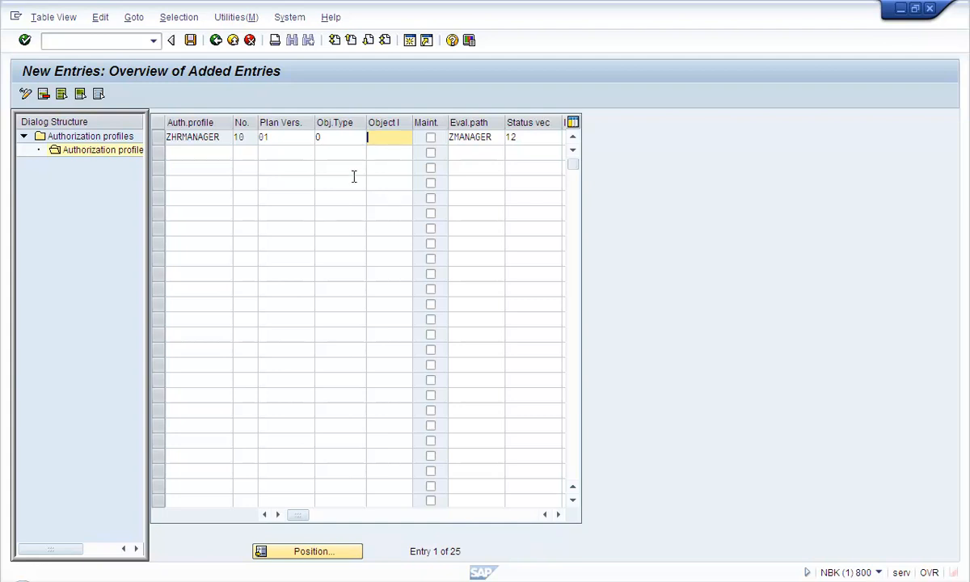
{"action": "left_click", "coordinate": [266, 137]}
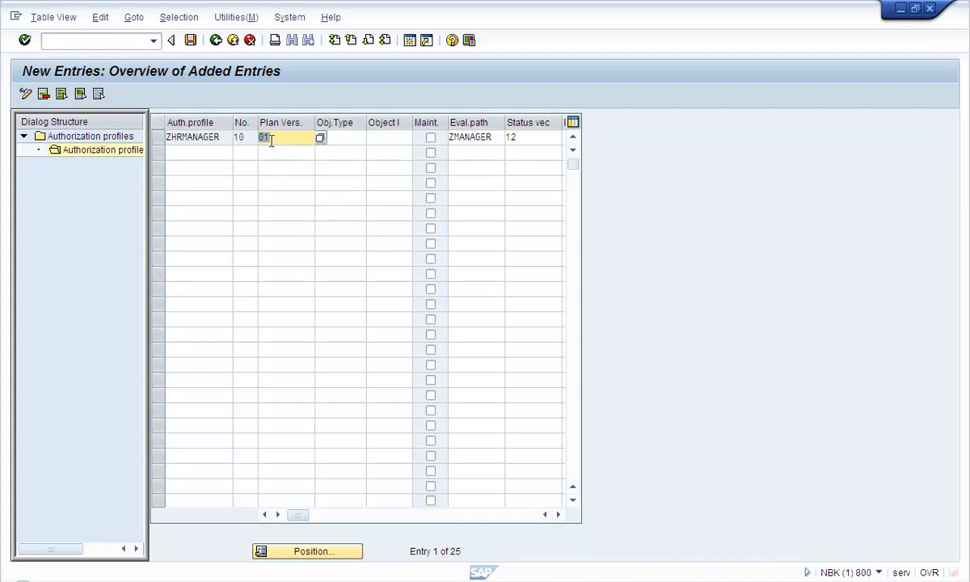
{"action": "left_click", "coordinate": [316, 137]}
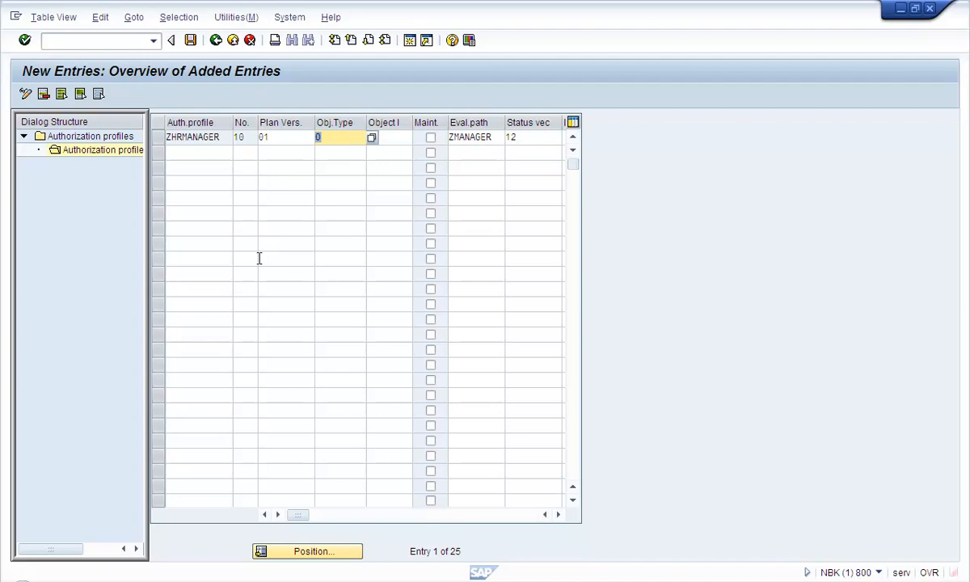
- Review the ZHRMANAGER entry's plan version, object ID, status vector, evaluation path and function module fields
{"action": "left_click", "coordinate": [267, 133]}
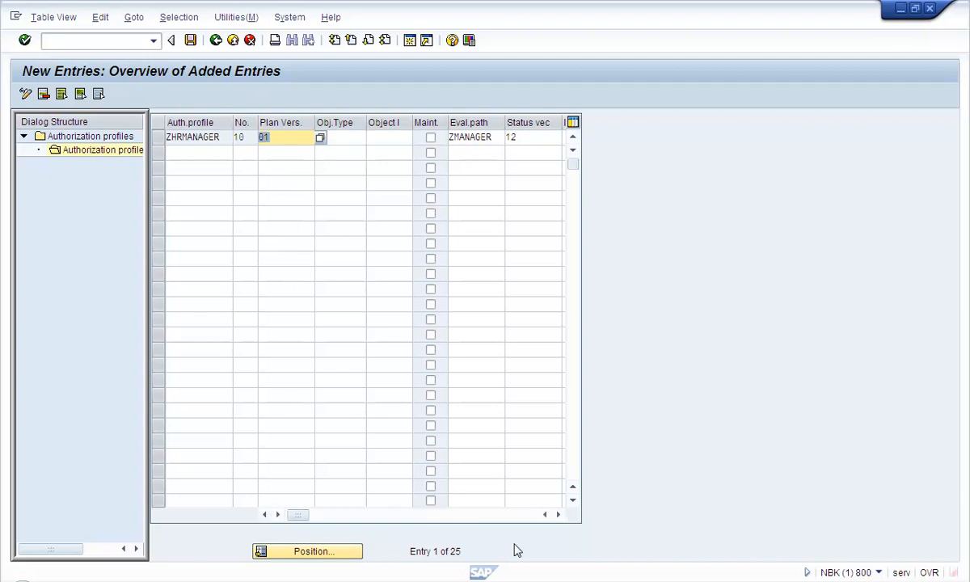
{"action": "left_click", "coordinate": [383, 134]}
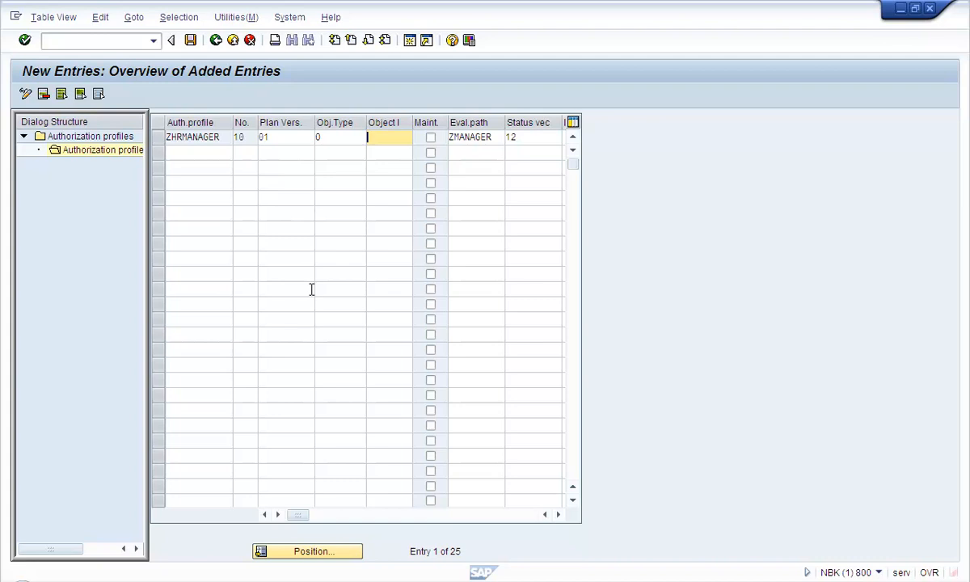
{"action": "left_click", "coordinate": [532, 139]}
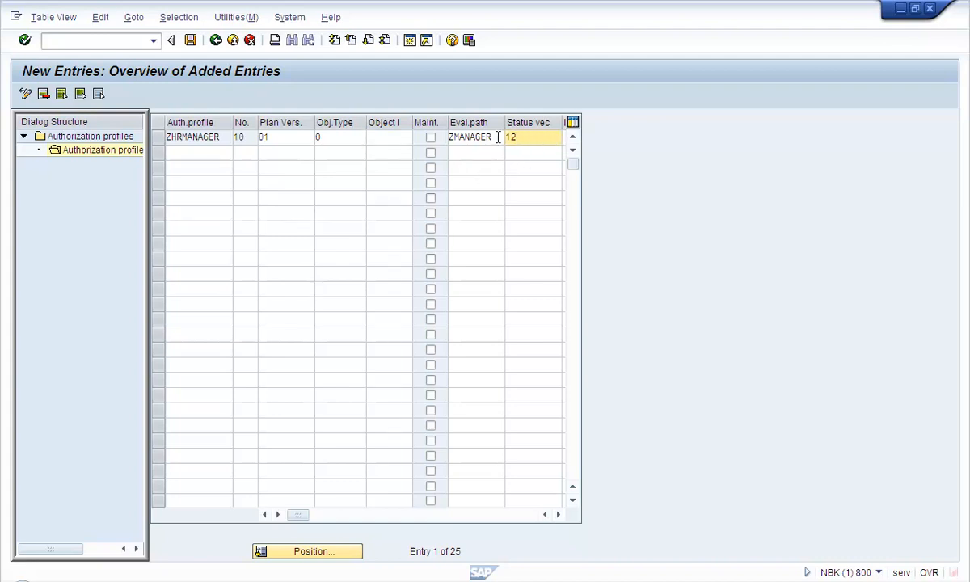
{"action": "key", "text": "shift+Tab"}
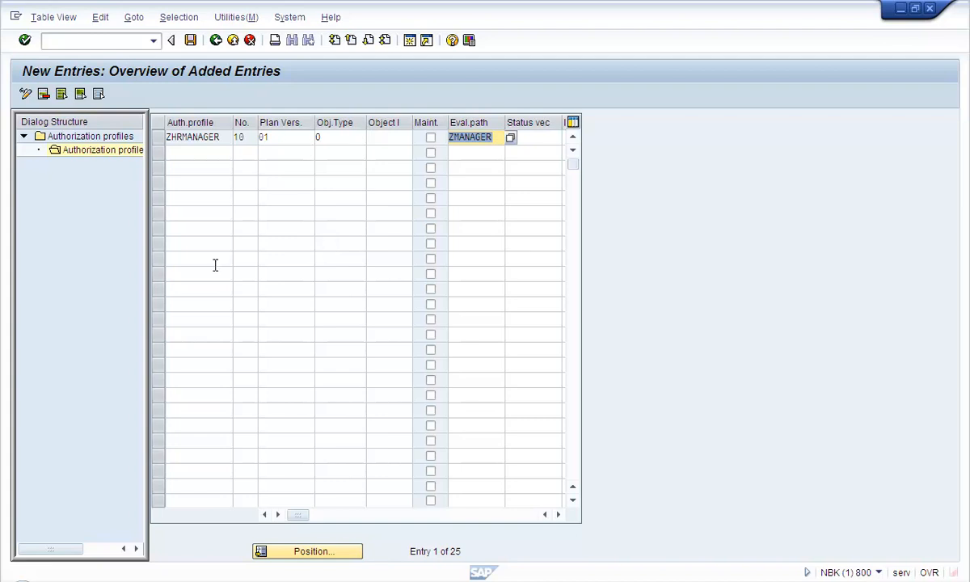
{"action": "left_click", "coordinate": [439, 515]}
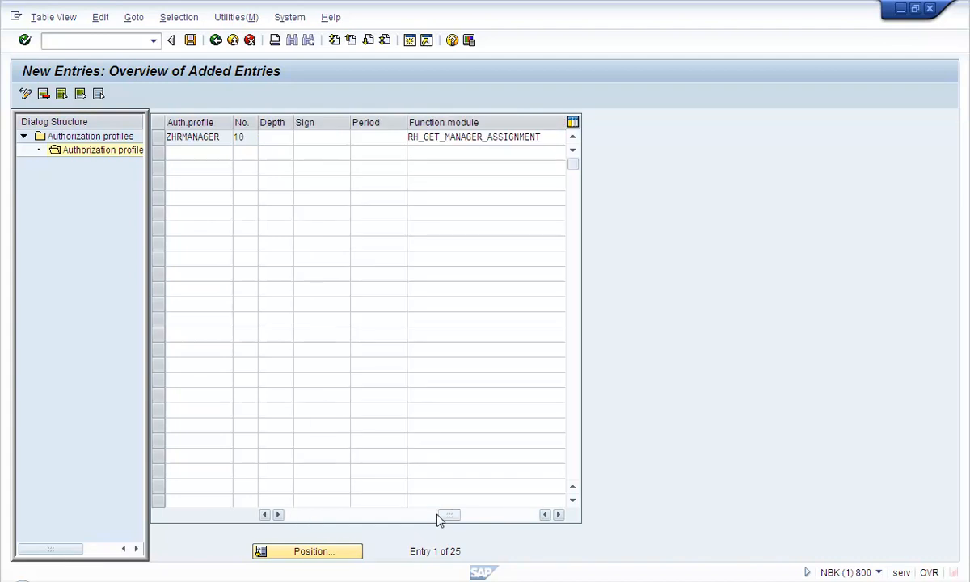
{"action": "left_click", "coordinate": [427, 136]}
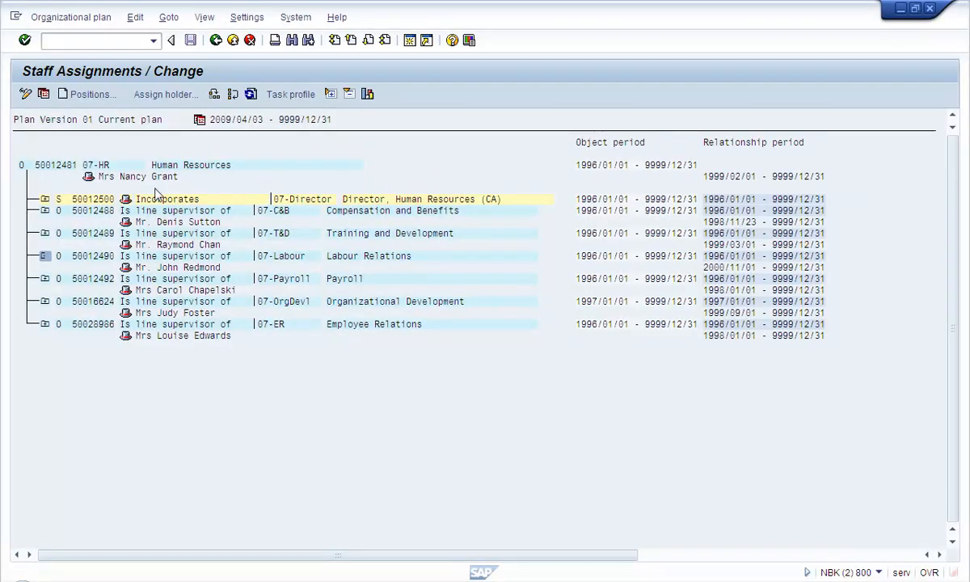
- Expand the Director, Human Resources (CA) position in the staff assignments and copy its object ID
{"action": "left_click", "coordinate": [44, 199]}
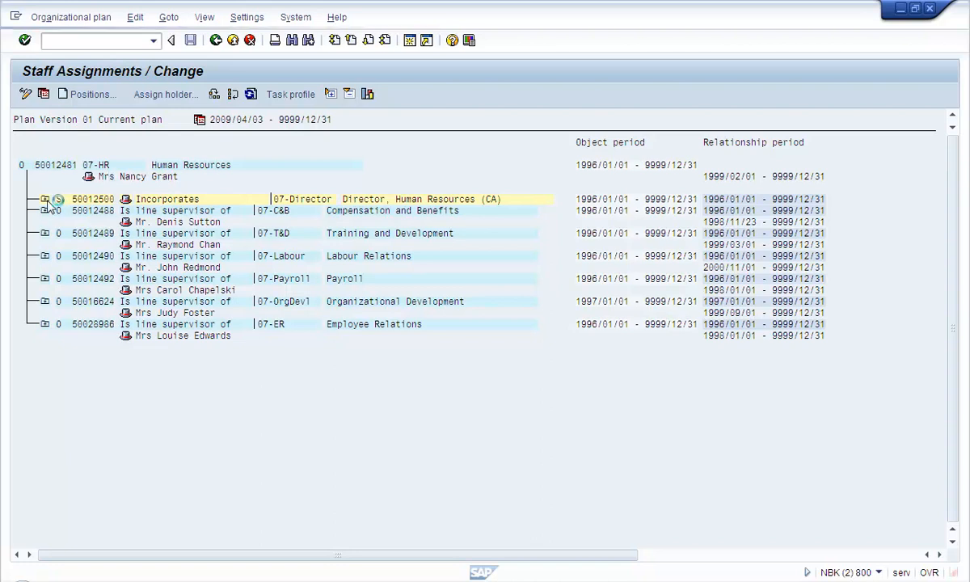
{"action": "left_click", "coordinate": [76, 202]}
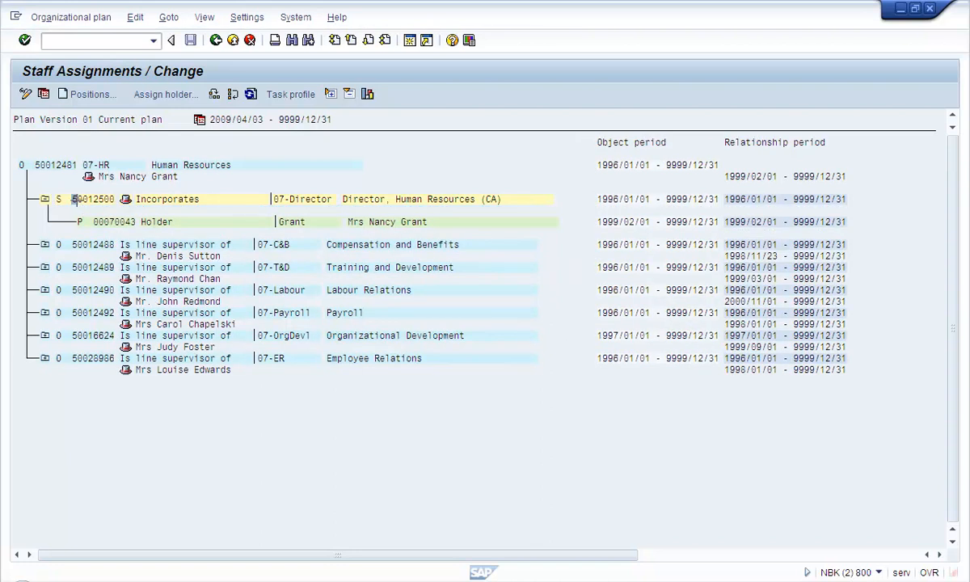
{"action": "key", "text": "ctrl+y"}
{"action": "left_click_drag", "start_coordinate": [73, 198], "coordinate": [113, 200]}
{"action": "key", "text": "ctrl+c"}
{"action": "left_click", "coordinate": [158, 199]}
- Open transaction PO13 in a new session and load position 50012500
{"action": "left_click", "coordinate": [409, 45]}
{"action": "type", "text": "po13"}
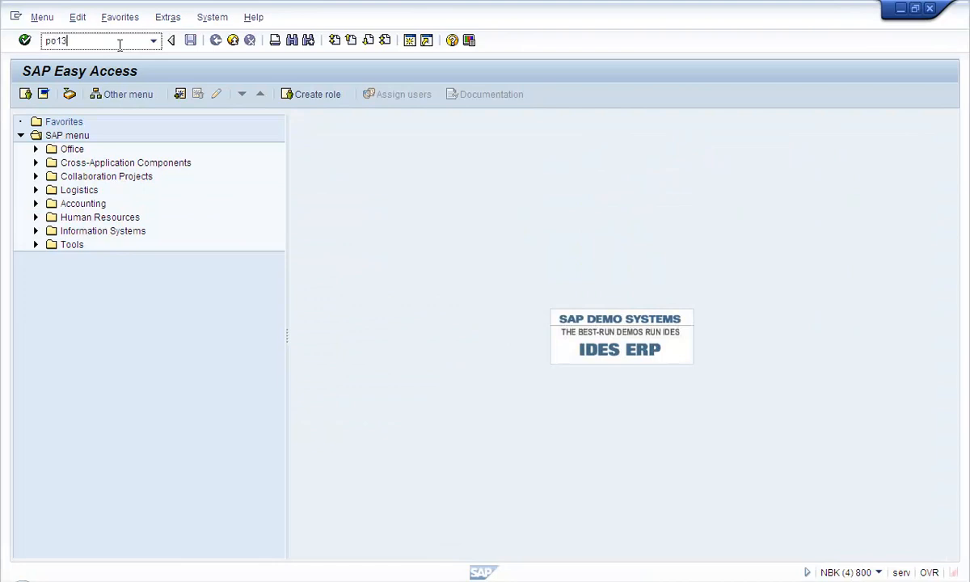
{"action": "key", "text": "Return"}
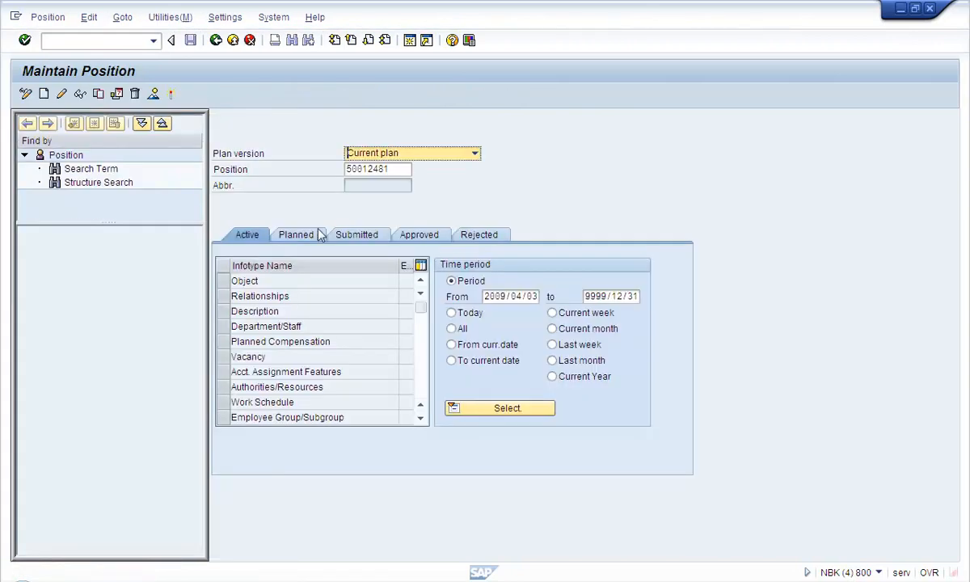
{"action": "key", "text": "Tab"}
{"action": "type", "text": "50012500"}
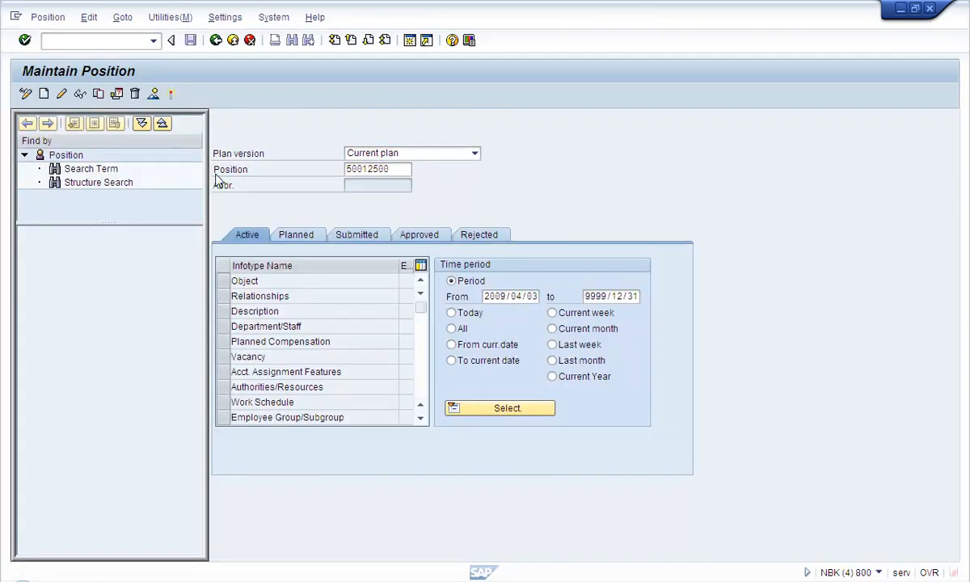
{"action": "key", "text": "Return"}
- Display the position's Relationships infotype and browse its records to the Manages relationship, examining the related organizational unit's ID
{"action": "left_click", "coordinate": [227, 296]}
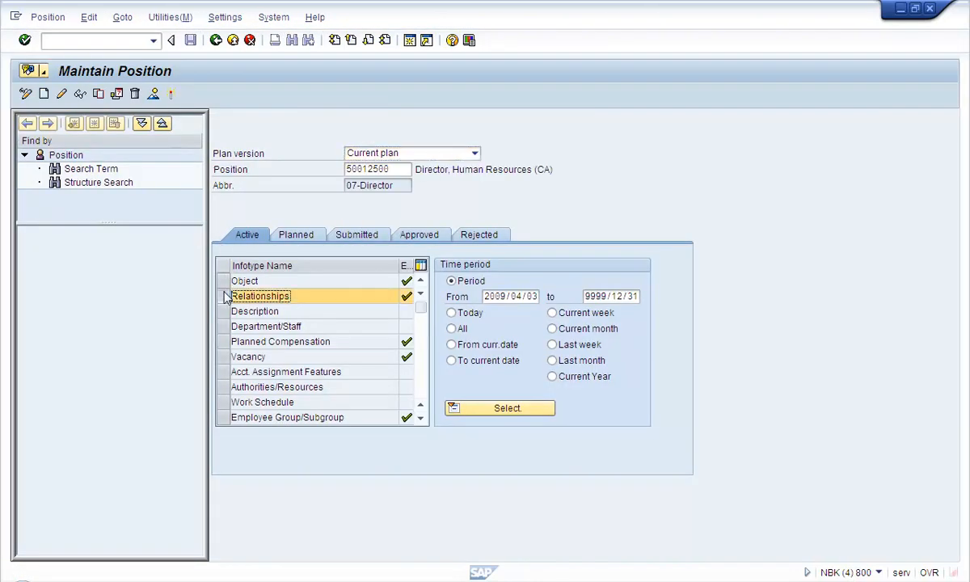
{"action": "left_click", "coordinate": [80, 96]}
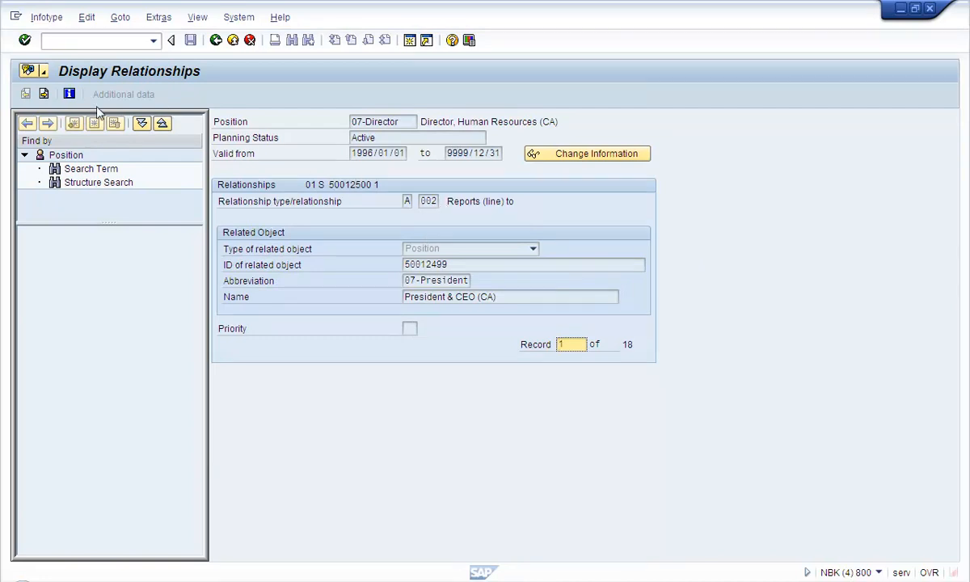
{"action": "left_click", "coordinate": [47, 93]}
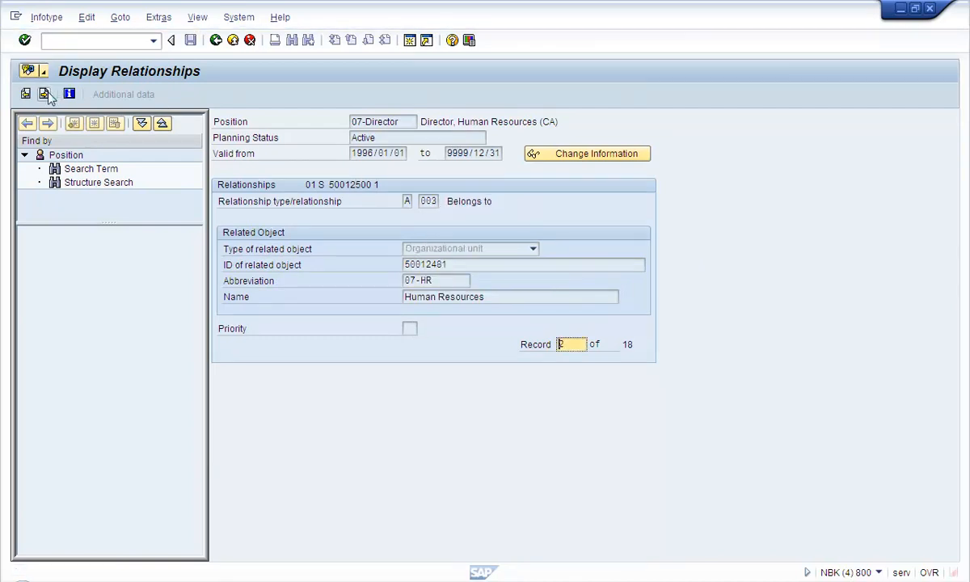
{"action": "left_click", "coordinate": [45, 93]}
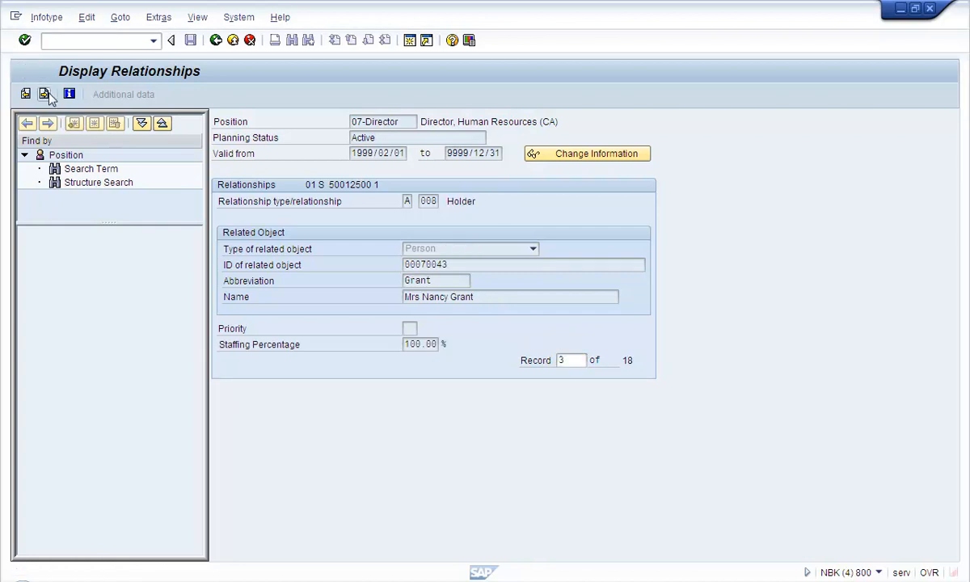
{"action": "left_click", "coordinate": [45, 93]}
{"action": "left_click", "coordinate": [473, 202]}
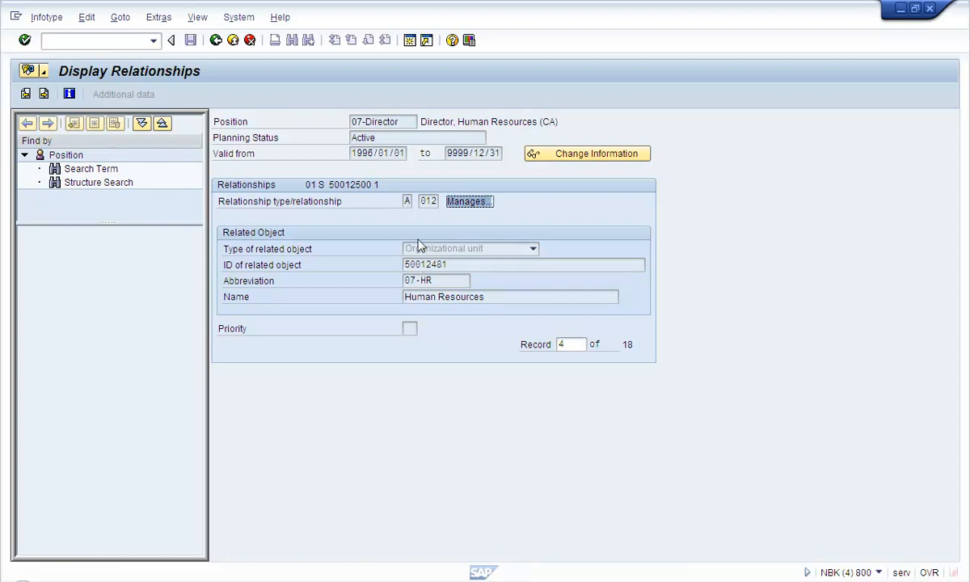
{"action": "left_click", "coordinate": [466, 264]}
{"action": "double_click", "coordinate": [466, 264]}
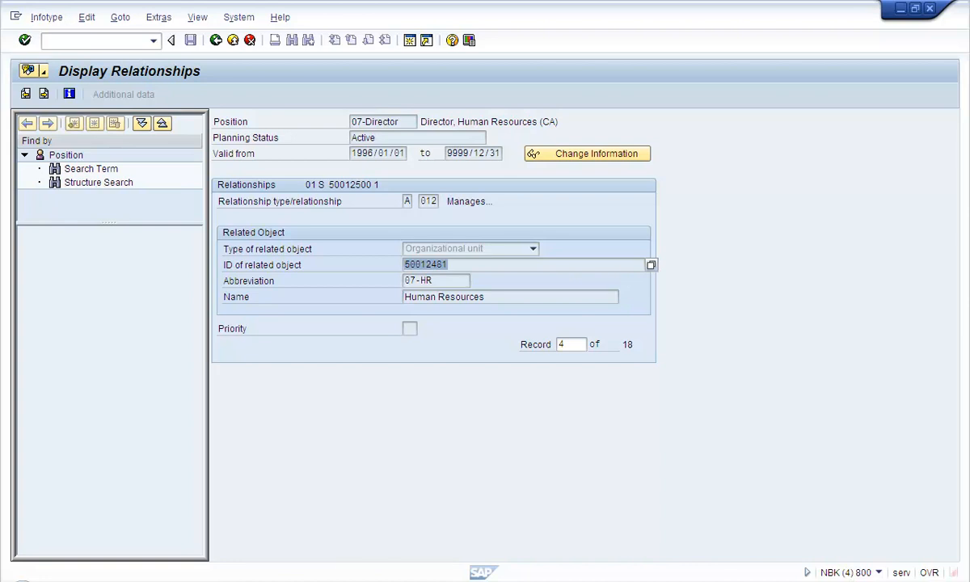
- Review the ZHRMANAGER entry's function module, and view the organizational assignment of the Director, Human Resources (CA) position in the staff assignments
{"action": "left_click", "coordinate": [371, 580]}
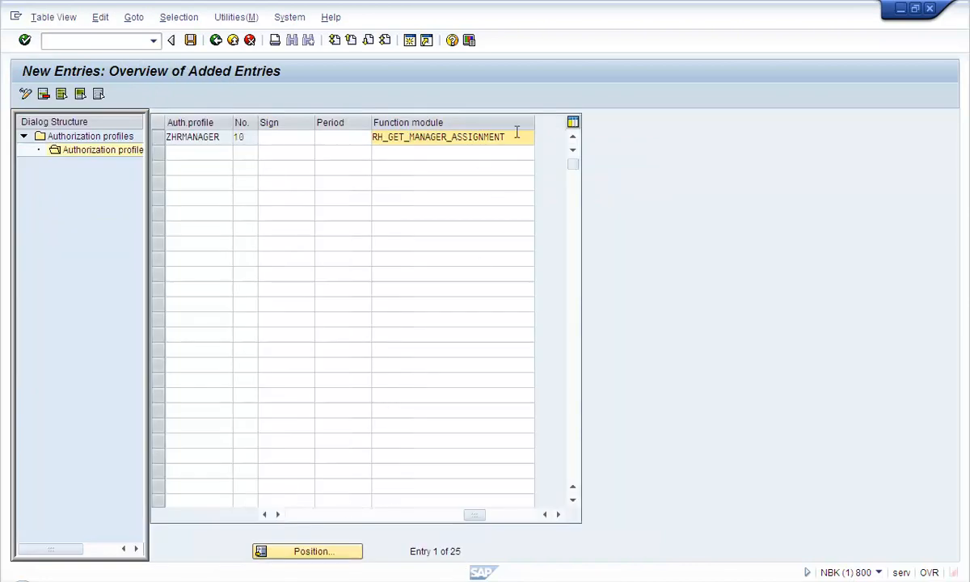
{"action": "left_click_drag", "start_coordinate": [518, 134], "coordinate": [368, 137]}
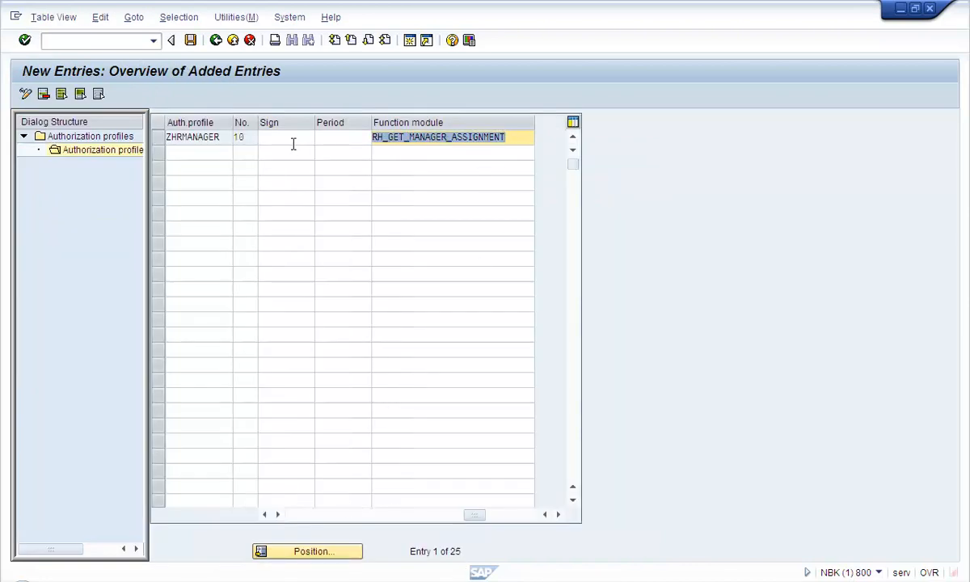
{"action": "key", "text": "alt+Tab"}
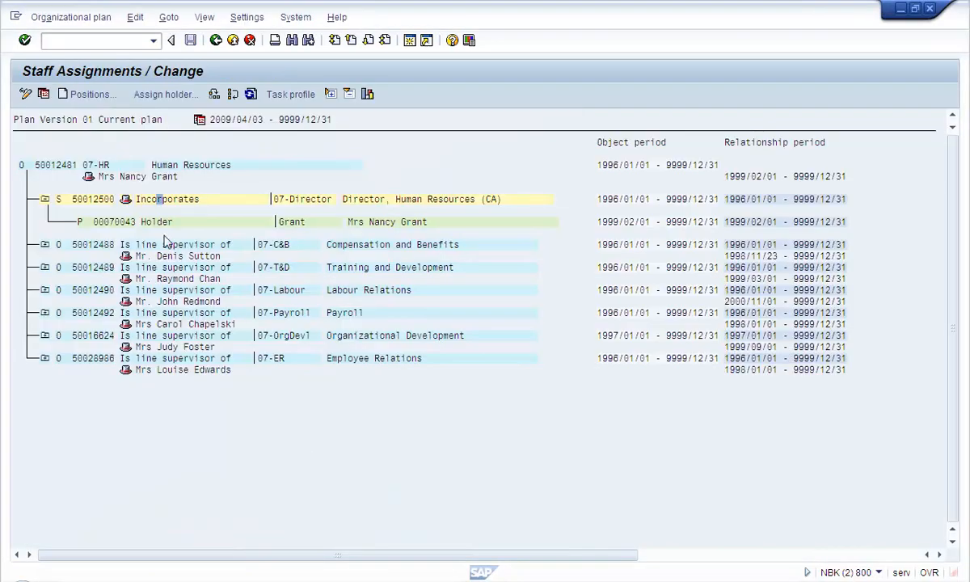
{"action": "double_click", "coordinate": [126, 198]}
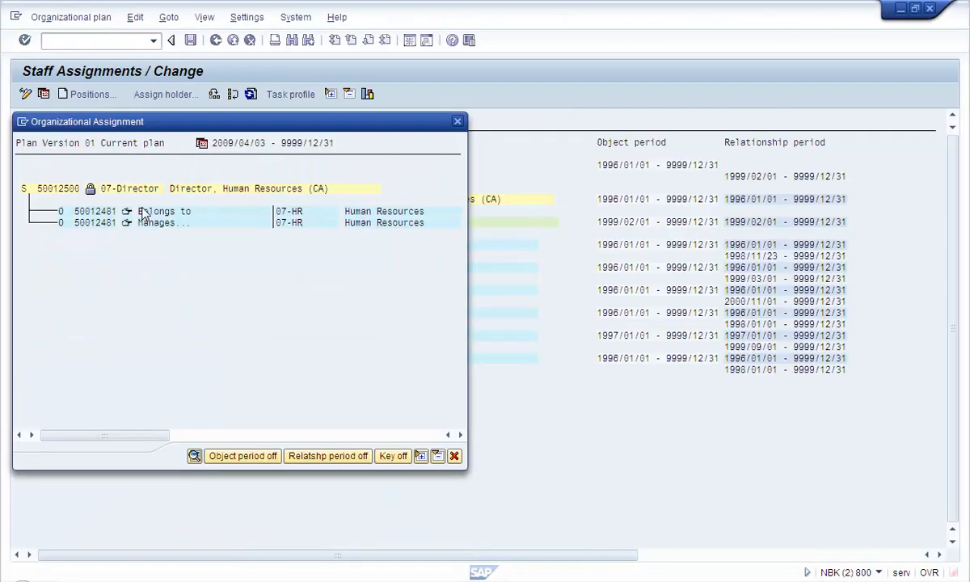
{"action": "left_click", "coordinate": [454, 456]}
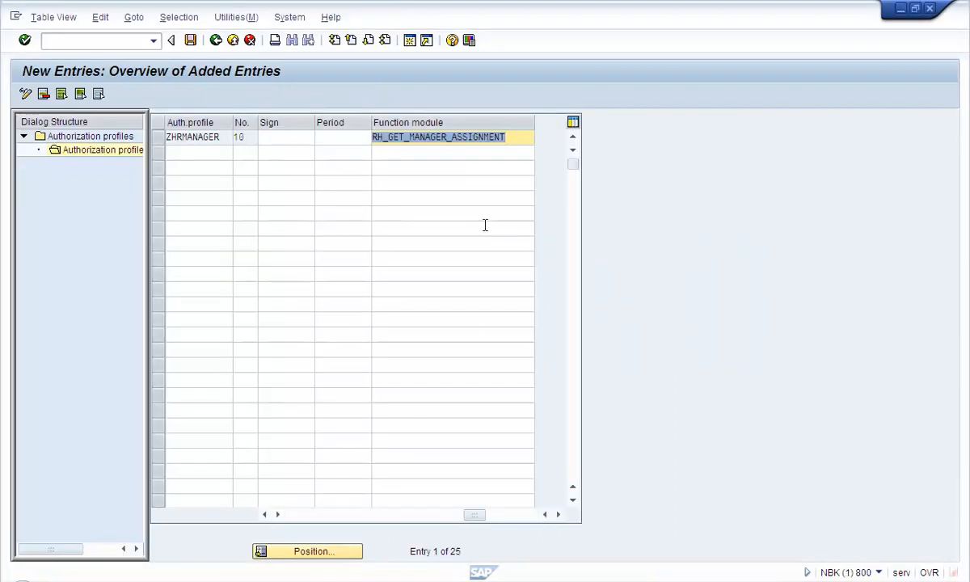
- Change the ZHRMANAGER entry's function module to RH_GET_ORG_ASSIGNMENT
{"action": "left_click", "coordinate": [485, 139]}
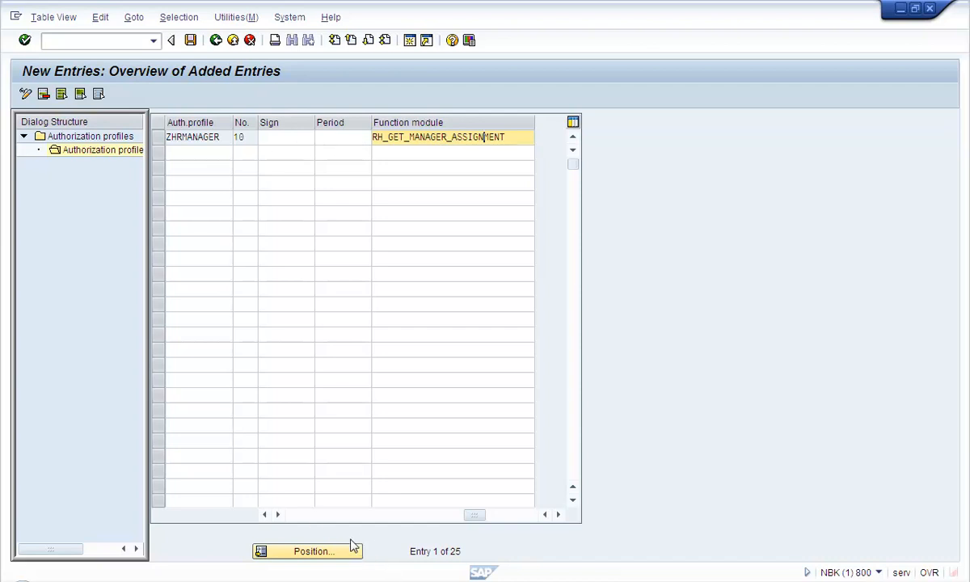
{"action": "left_click", "coordinate": [293, 515]}
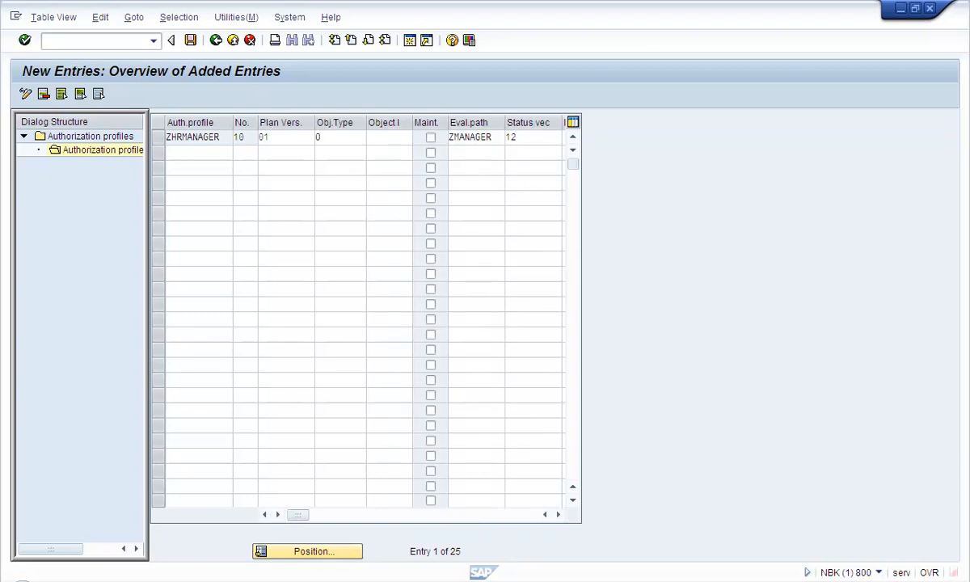
{"action": "left_click", "coordinate": [512, 514]}
{"action": "left_click", "coordinate": [406, 139]}
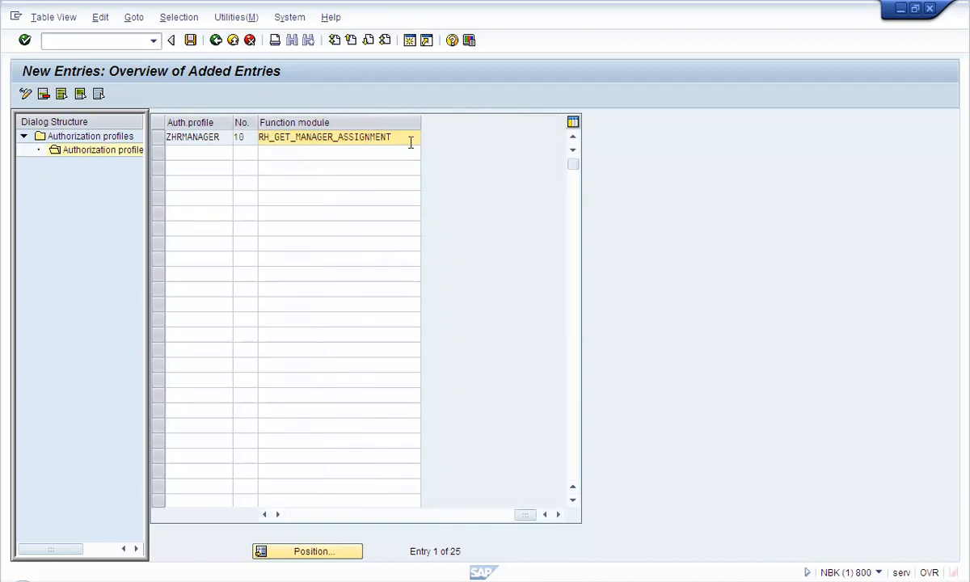
{"action": "key", "text": "BackSpace"}
{"action": "key", "text": "BackSpace"}
{"action": "key", "text": "BackSpace"}
{"action": "key", "text": "BackSpace"}
{"action": "key", "text": "BackSpace"}
{"action": "key", "text": "BackSpace"}
{"action": "key", "text": "BackSpace"}
{"action": "key", "text": "BackSpace"}
{"action": "key", "text": "BackSpace"}
{"action": "key", "text": "BackSpace"}
{"action": "key", "text": "BackSpace"}
{"action": "key", "text": "BackSpace"}
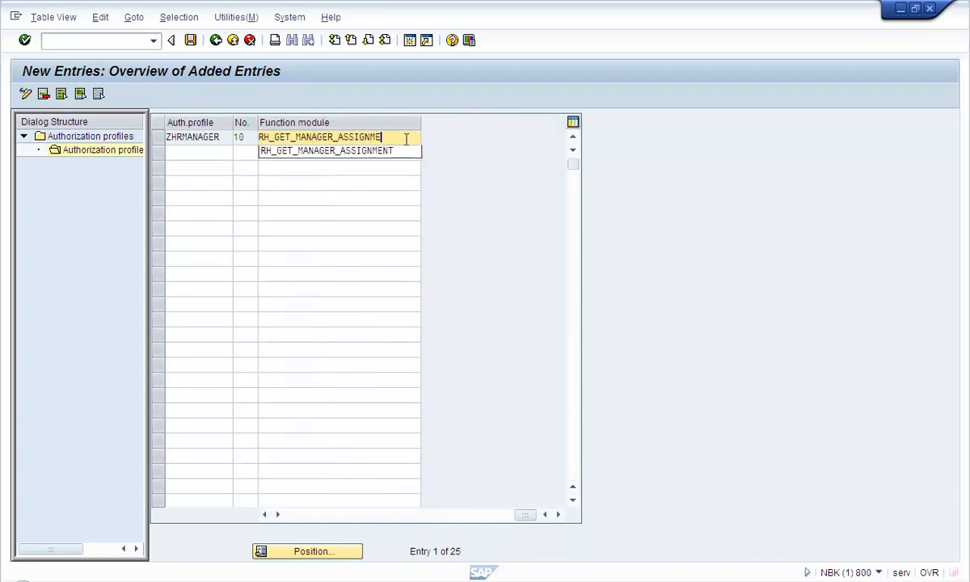
{"action": "key", "text": "BackSpace"}
{"action": "key", "text": "BackSpace"}
{"action": "key", "text": "BackSpace"}
{"action": "key", "text": "BackSpace"}
{"action": "key", "text": "BackSpace"}
{"action": "key", "text": "BackSpace"}
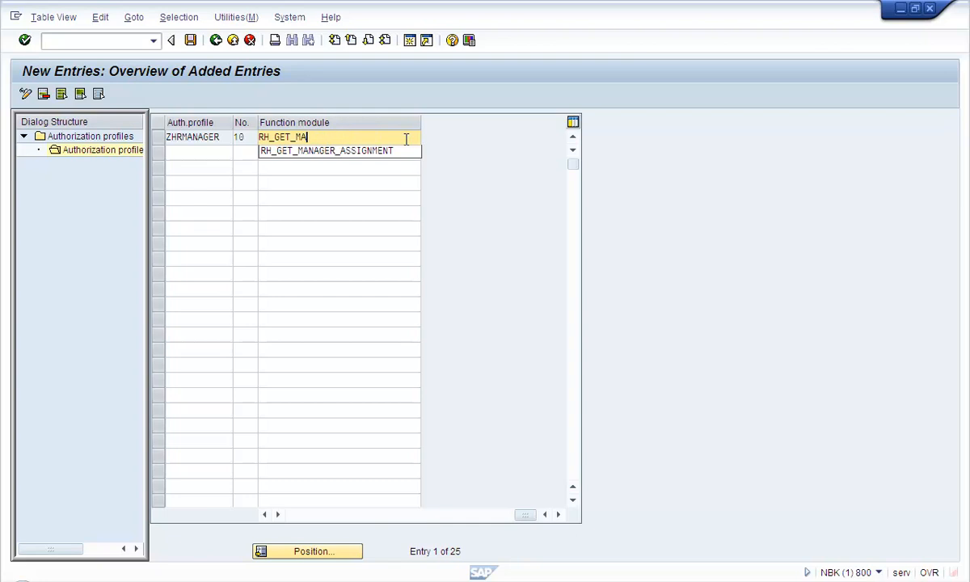
{"action": "type", "text": "ORG_"}
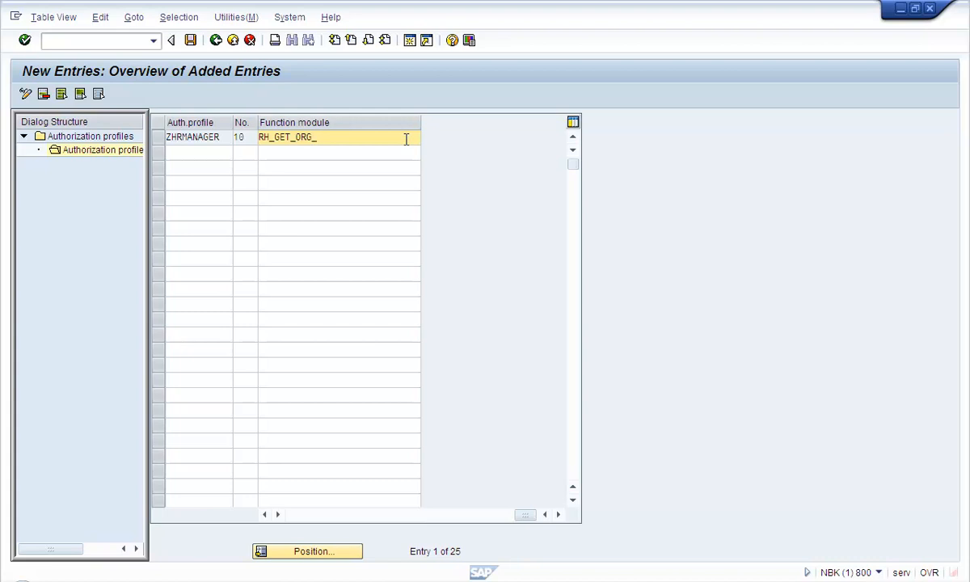
{"action": "type", "text": "ASSIGNMENT"}
{"action": "left_click_drag", "start_coordinate": [391, 137], "coordinate": [196, 130]}
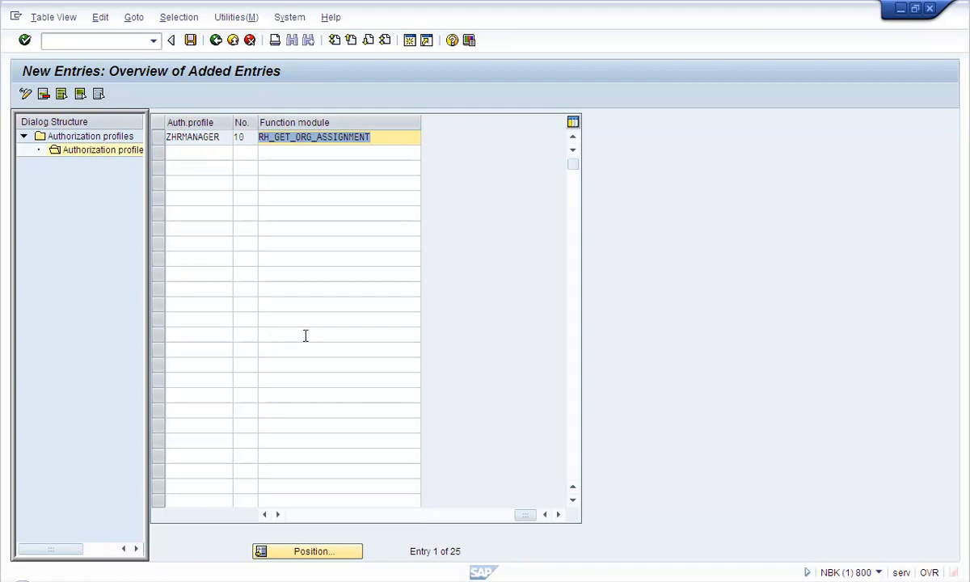
- Set the ZHRMANAGER entry's function module to RH_GET_MANAGER_ASSIGNMENT and save the authorization profile entry
{"action": "left_click", "coordinate": [339, 515]}
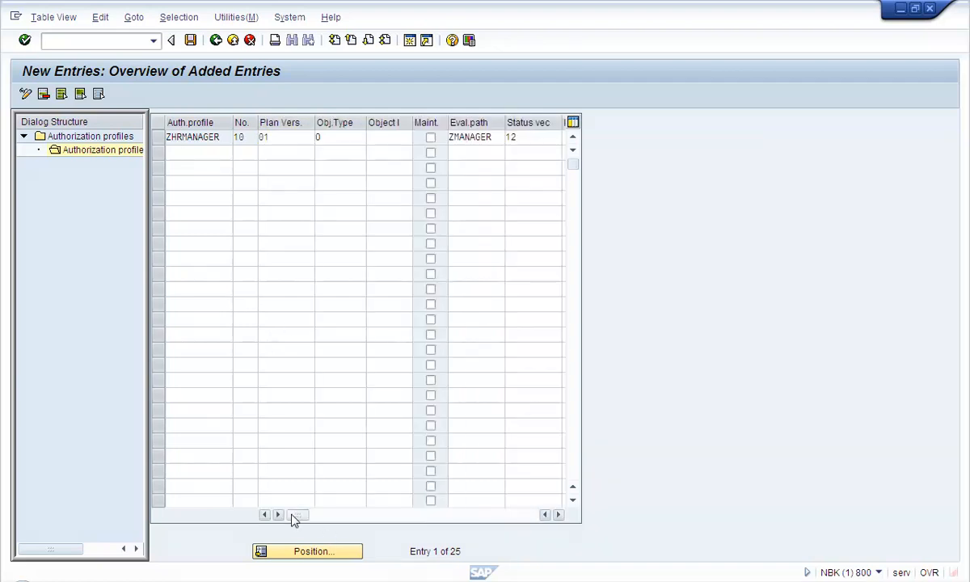
{"action": "left_click", "coordinate": [407, 515]}
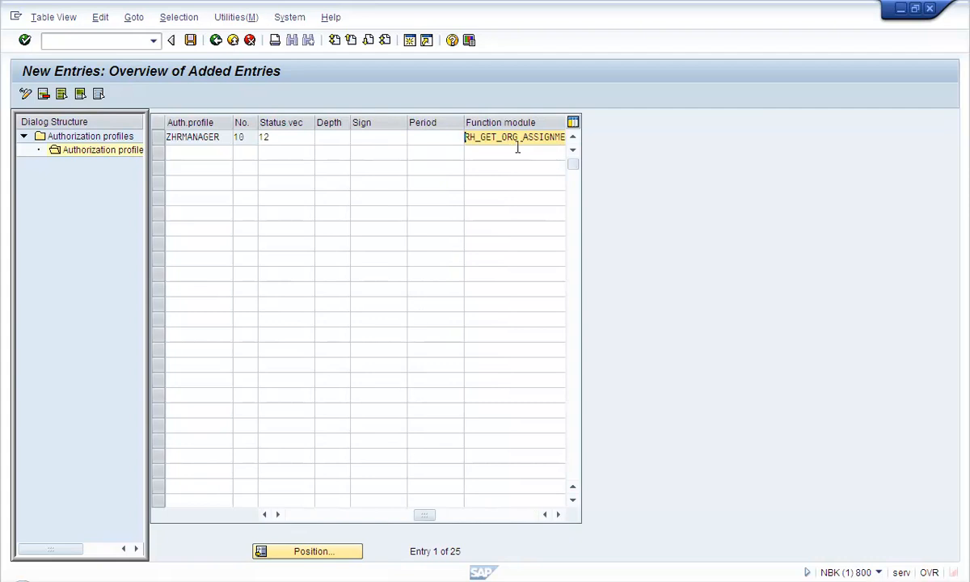
{"action": "key", "text": "shift+End"}
{"action": "key", "text": "Delete"}
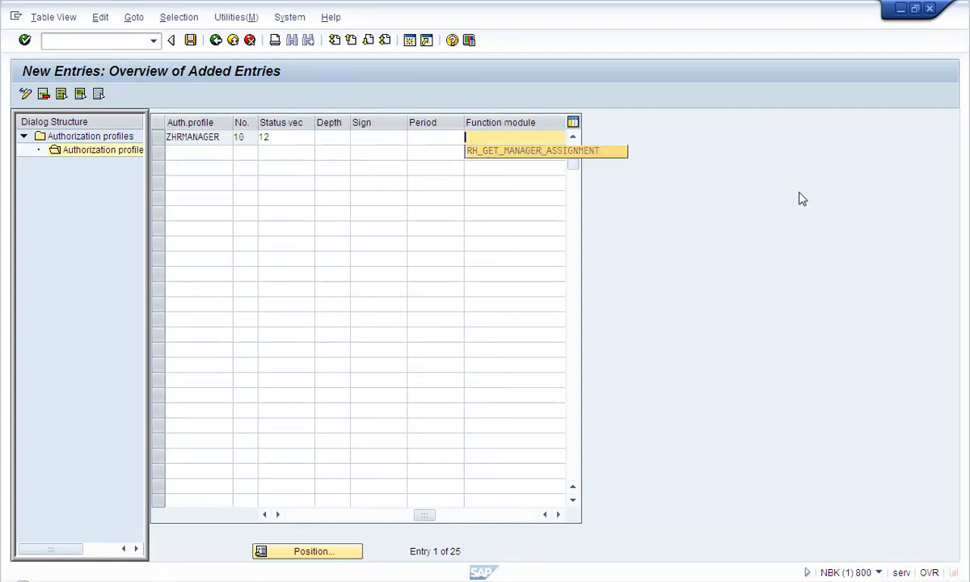
{"action": "key", "text": "Down"}
{"action": "key", "text": "Return"}
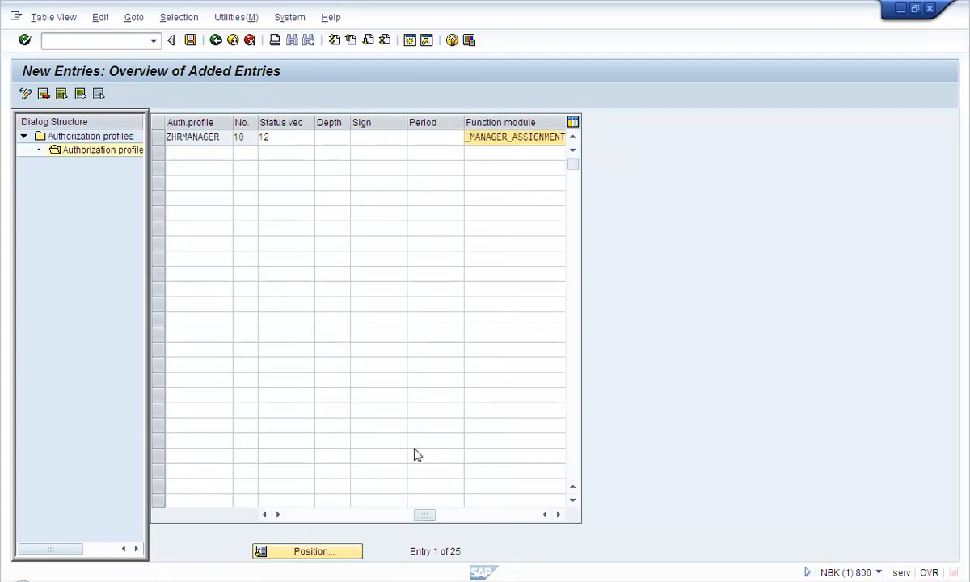
{"action": "left_click", "coordinate": [295, 515]}
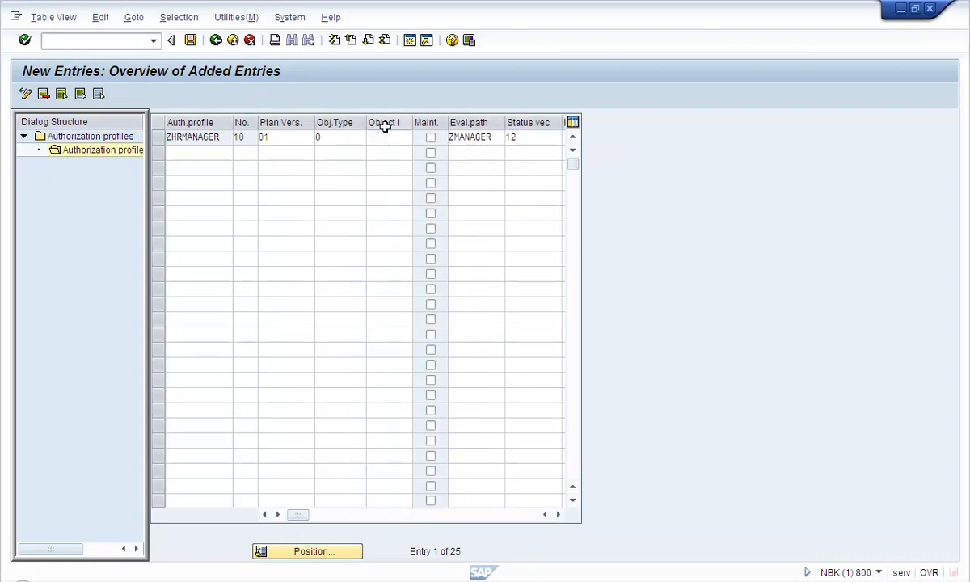
{"action": "left_click", "coordinate": [190, 39]}
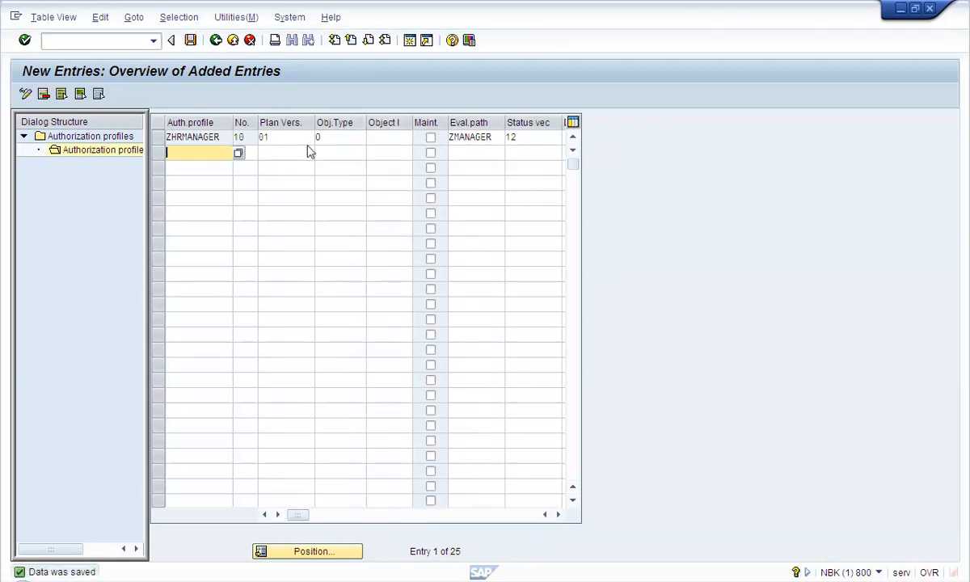
- Compare the ZHRMANAGER entry's object ID with its assigned function module
{"action": "left_click", "coordinate": [388, 137]}
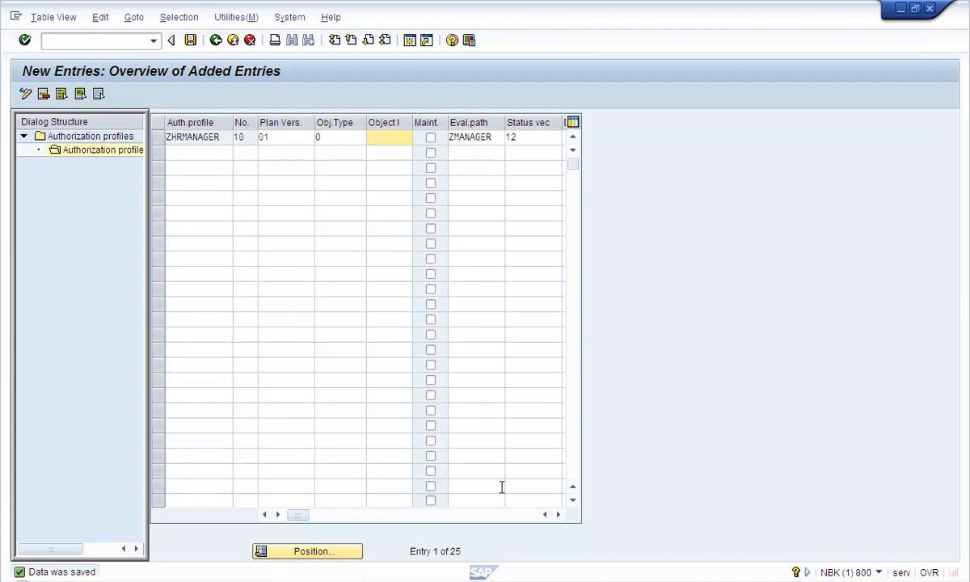
{"action": "left_click", "coordinate": [493, 514]}
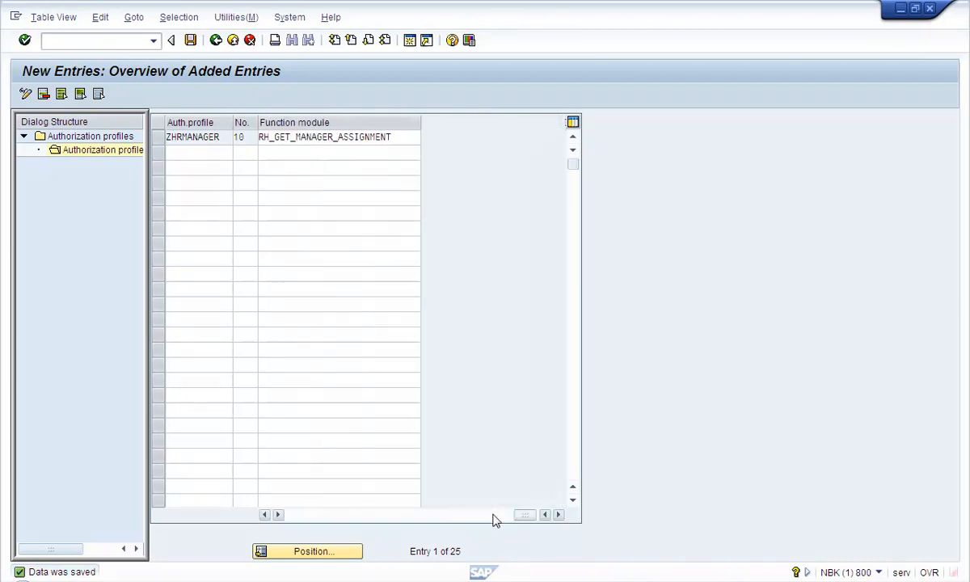
{"action": "left_click", "coordinate": [296, 514]}
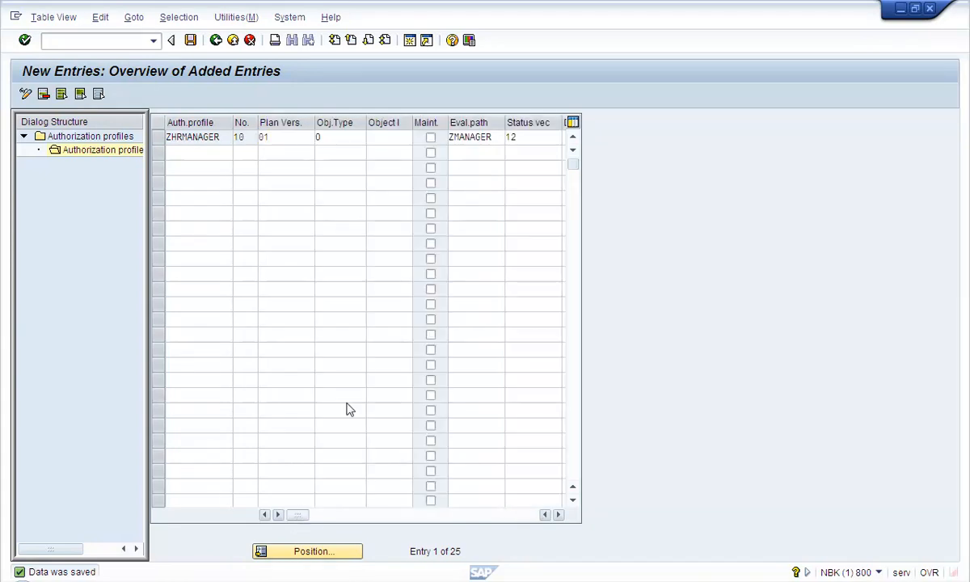
{"action": "left_click", "coordinate": [505, 514]}
{"action": "left_click", "coordinate": [396, 151]}
{"action": "left_click_drag", "start_coordinate": [396, 137], "coordinate": [217, 137]}
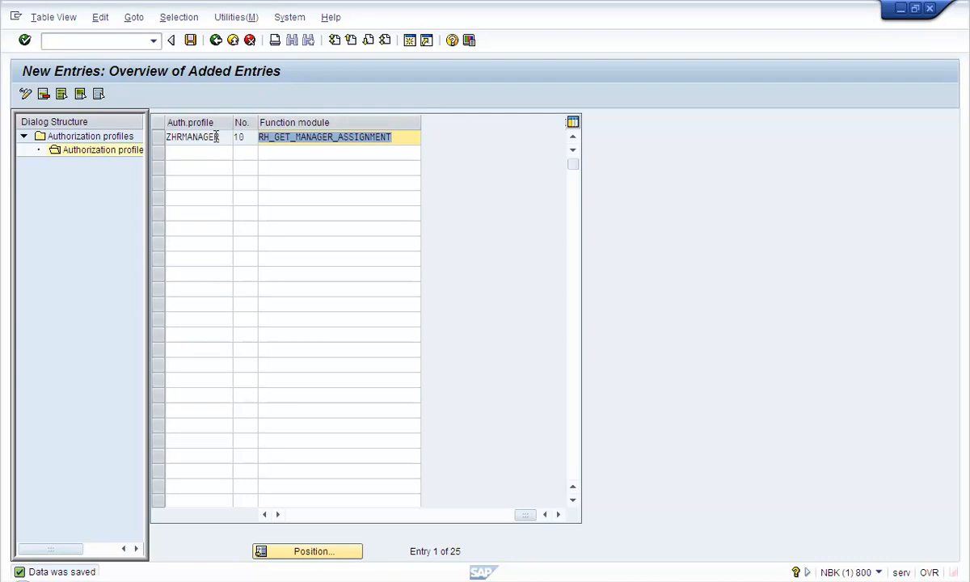
{"action": "left_click", "coordinate": [299, 515]}
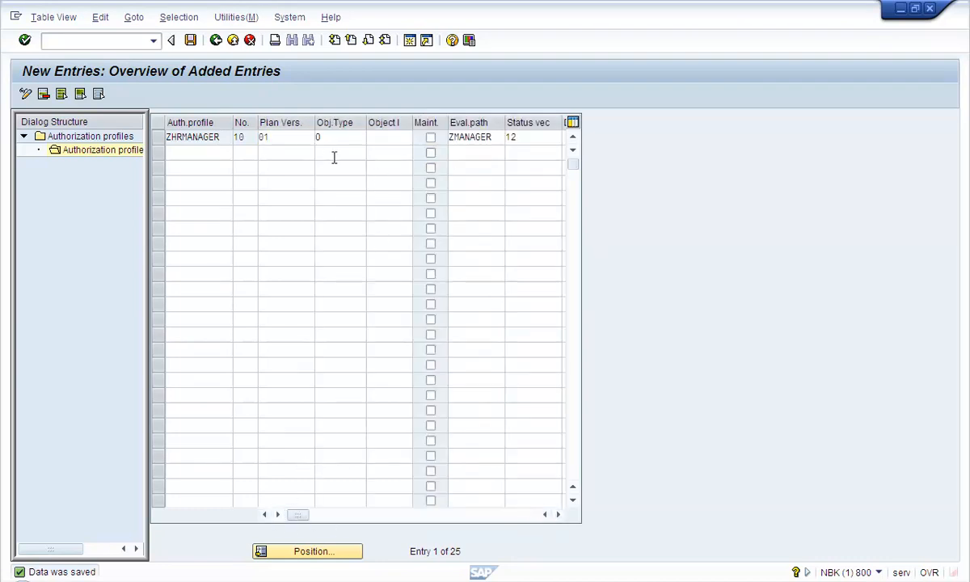
{"action": "left_click", "coordinate": [373, 138]}
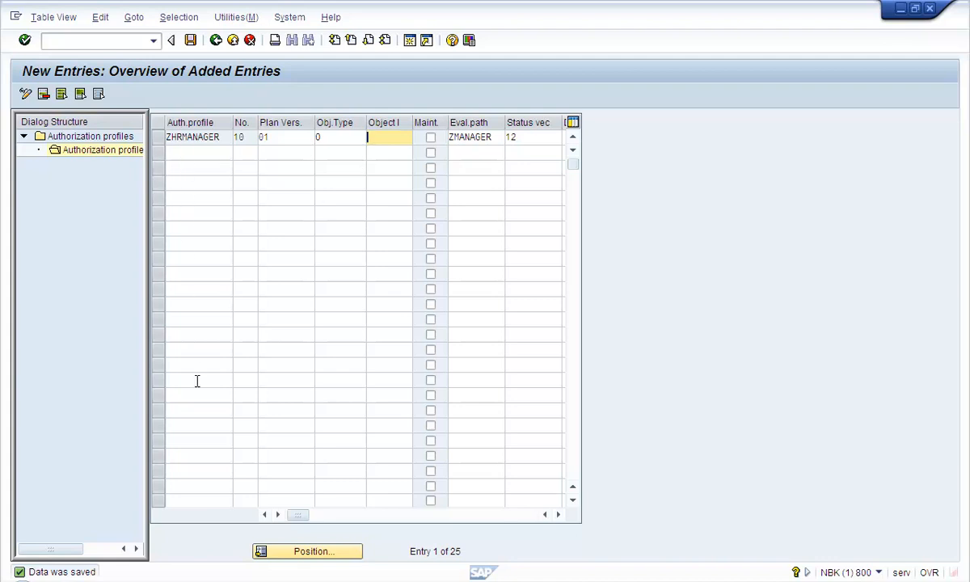
{"action": "left_click", "coordinate": [243, 154]}
{"action": "left_click", "coordinate": [243, 184]}
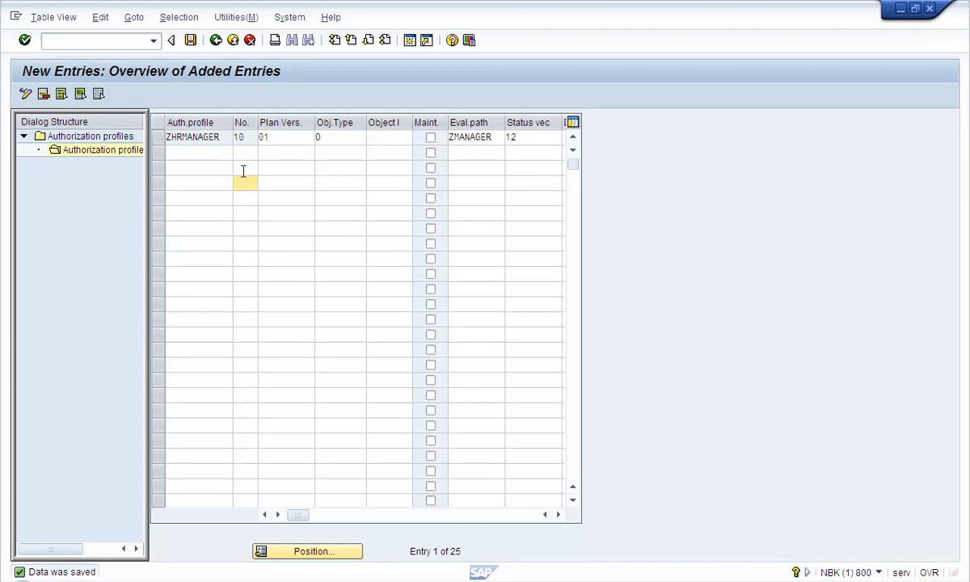
{"action": "left_click", "coordinate": [392, 143]}
{"action": "left_click", "coordinate": [384, 153]}
{"action": "left_click", "coordinate": [387, 185]}
{"action": "left_click", "coordinate": [390, 212]}
{"action": "left_click", "coordinate": [387, 244]}
{"action": "left_click", "coordinate": [391, 274]}
- Review the ZHRMANAGER entry's profile name, object ID and function module once more across the table columns
{"action": "left_click", "coordinate": [469, 515]}
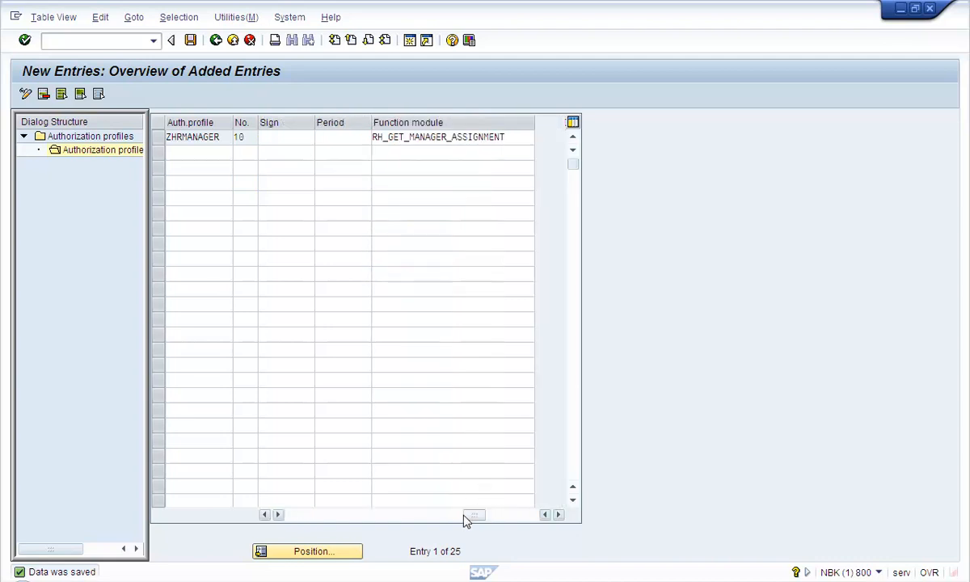
{"action": "left_click", "coordinate": [297, 515]}
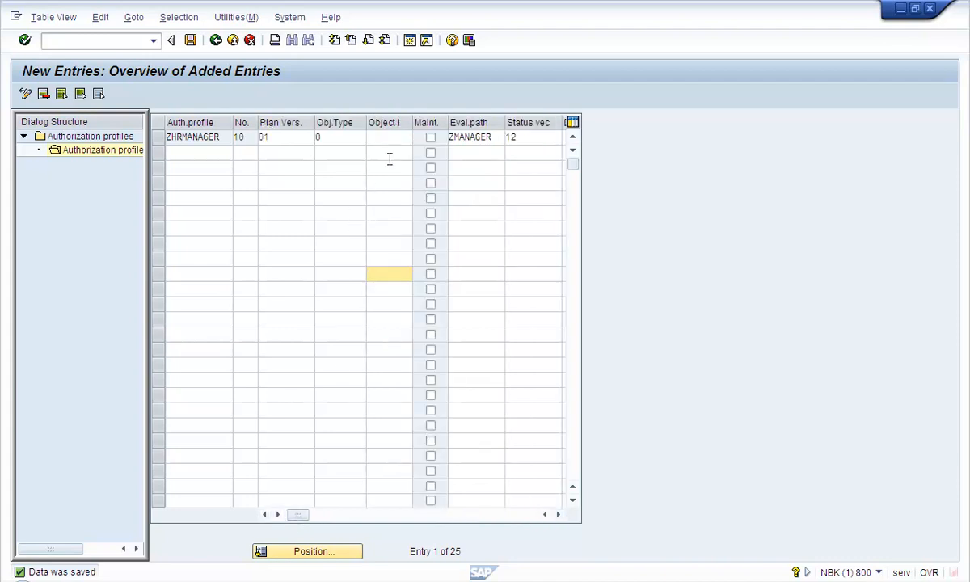
{"action": "left_click", "coordinate": [504, 516]}
{"action": "left_click_drag", "start_coordinate": [396, 137], "coordinate": [190, 138]}
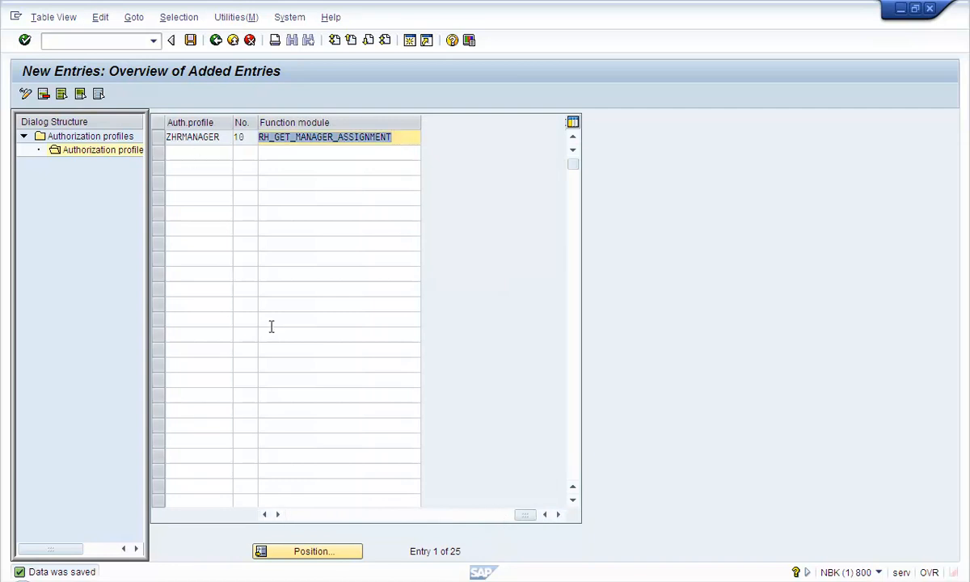
{"action": "left_click", "coordinate": [298, 515]}
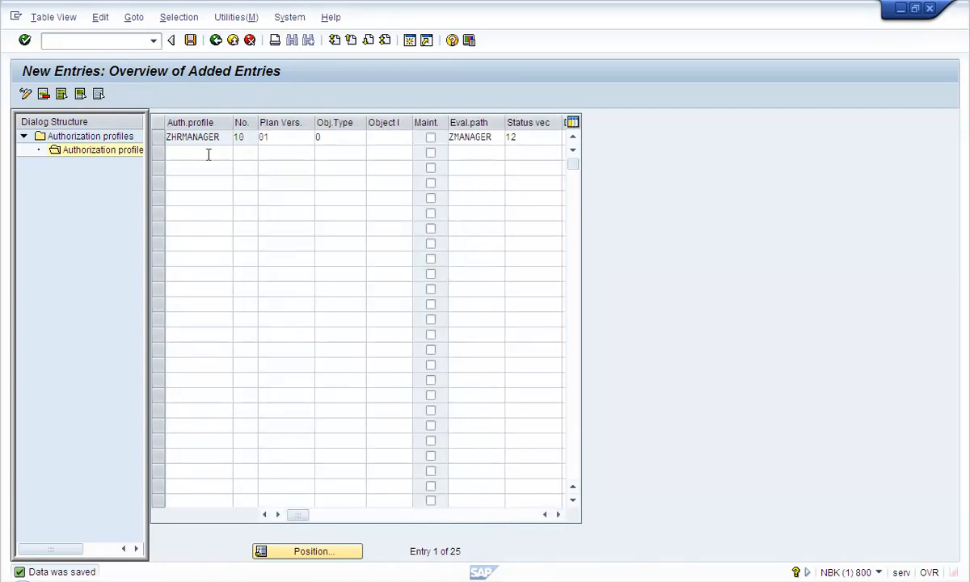
{"action": "left_click_drag", "start_coordinate": [163, 137], "coordinate": [239, 143]}
{"action": "left_click", "coordinate": [475, 515]}
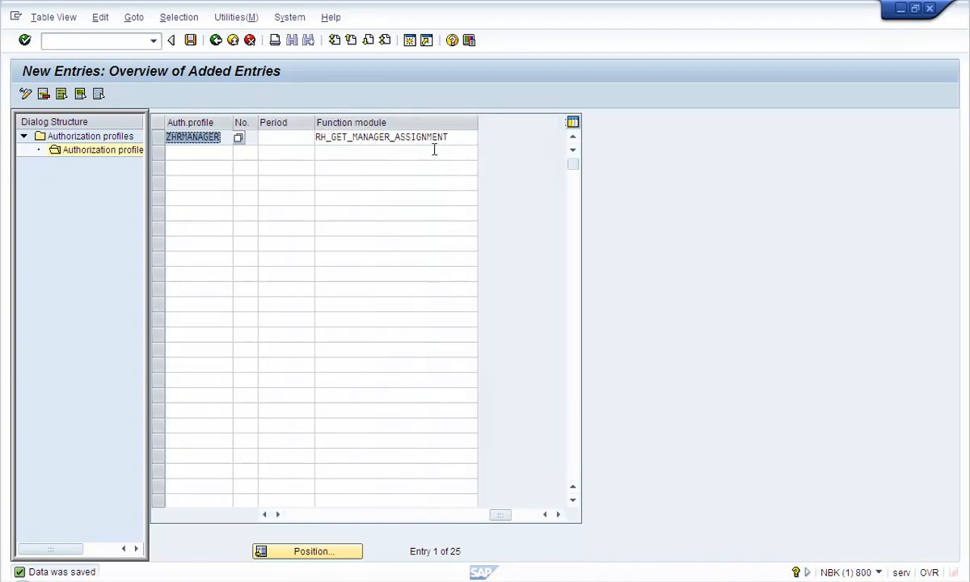
{"action": "left_click_drag", "start_coordinate": [450, 137], "coordinate": [258, 147]}
{"action": "left_click", "coordinate": [291, 515]}
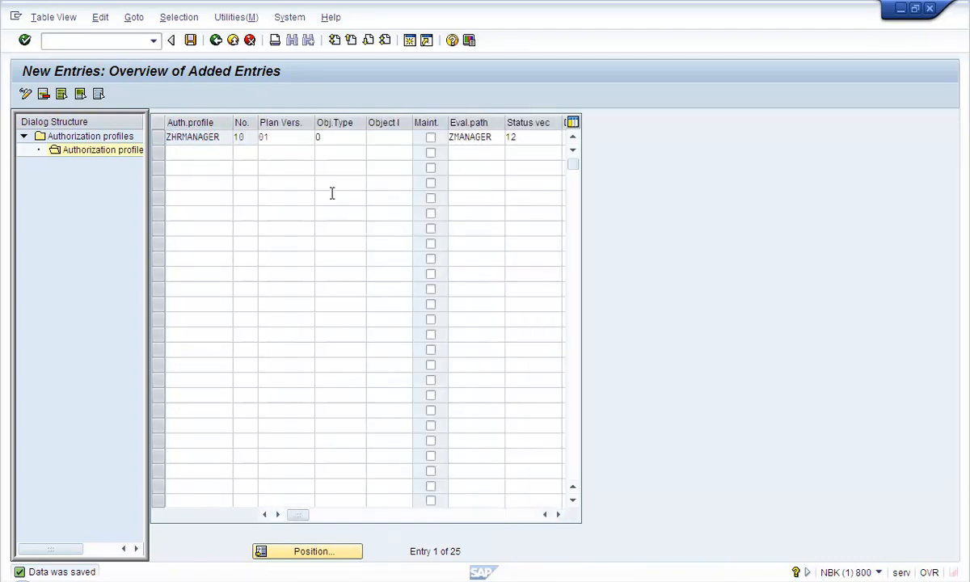
{"action": "left_click", "coordinate": [373, 137]}
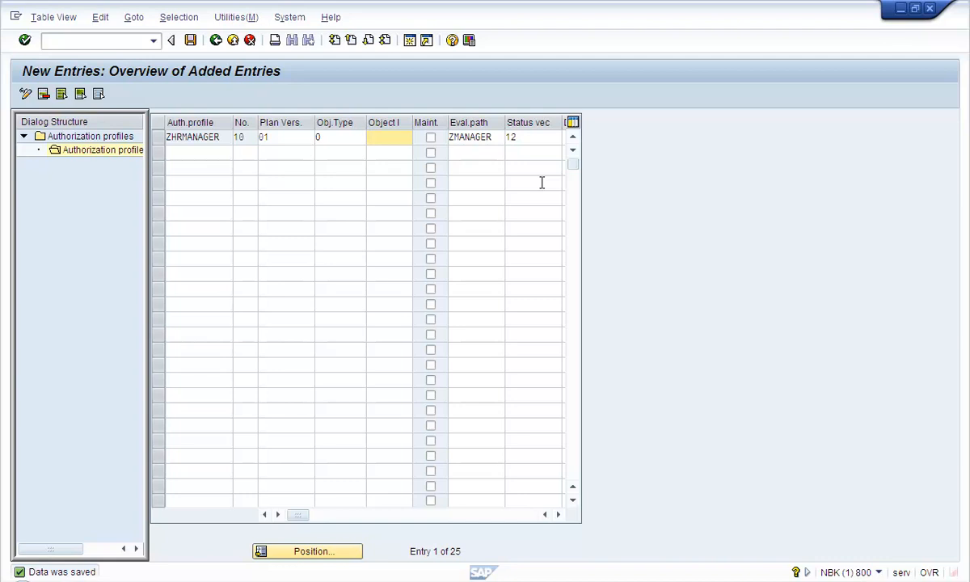
{"action": "left_click", "coordinate": [502, 515]}
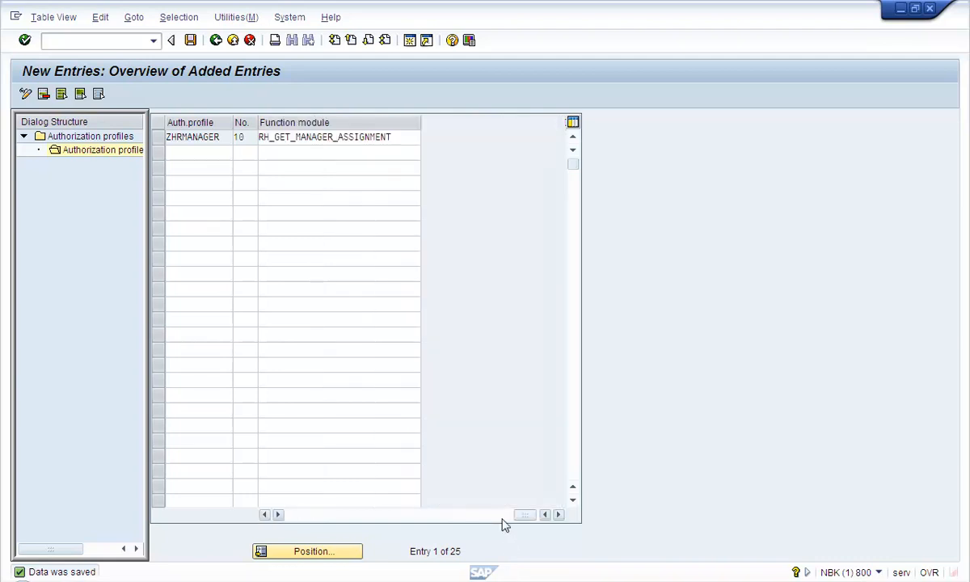
{"action": "left_click", "coordinate": [300, 515]}
- Return to the authorization profiles overview and check the authorization views of ZHRMANAGER
{"action": "left_click", "coordinate": [190, 39]}
{"action": "left_click", "coordinate": [215, 40]}
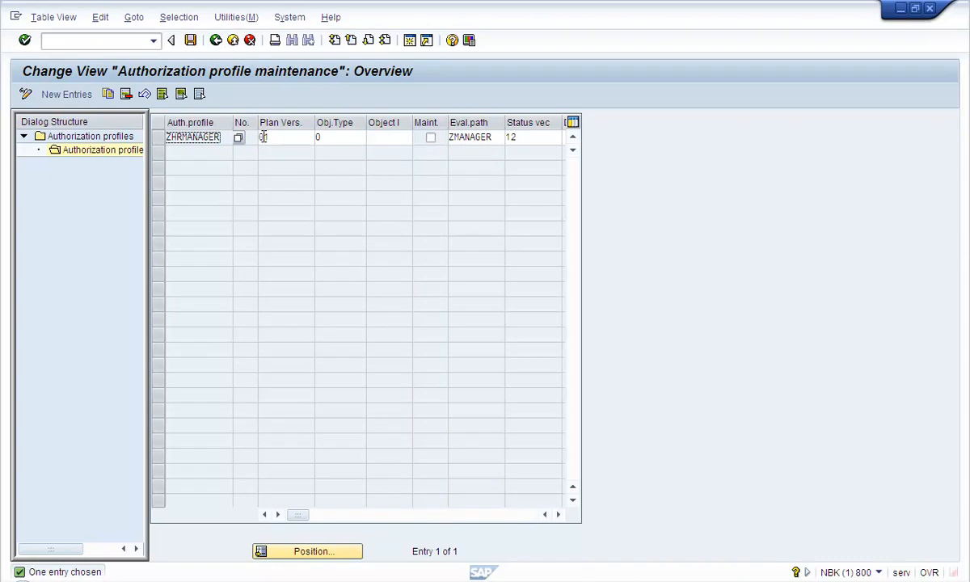
{"action": "left_click", "coordinate": [215, 41]}
{"action": "left_click", "coordinate": [215, 40]}
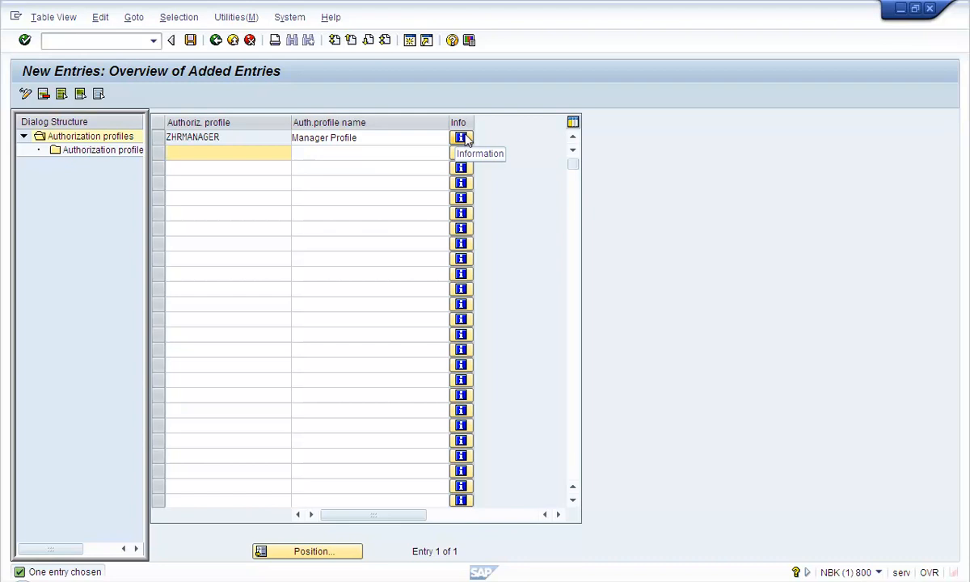
{"action": "left_click", "coordinate": [461, 139]}
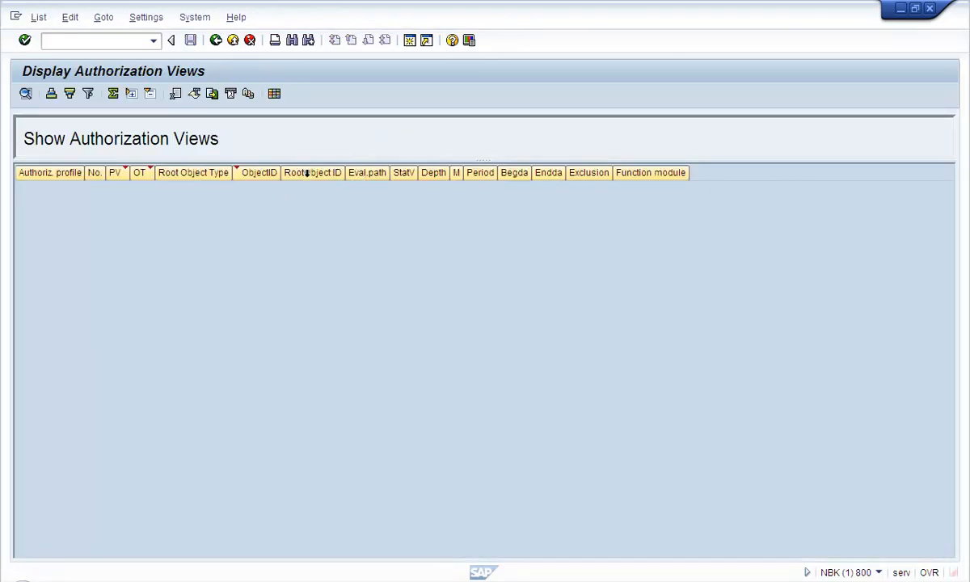
{"action": "left_click", "coordinate": [216, 40]}
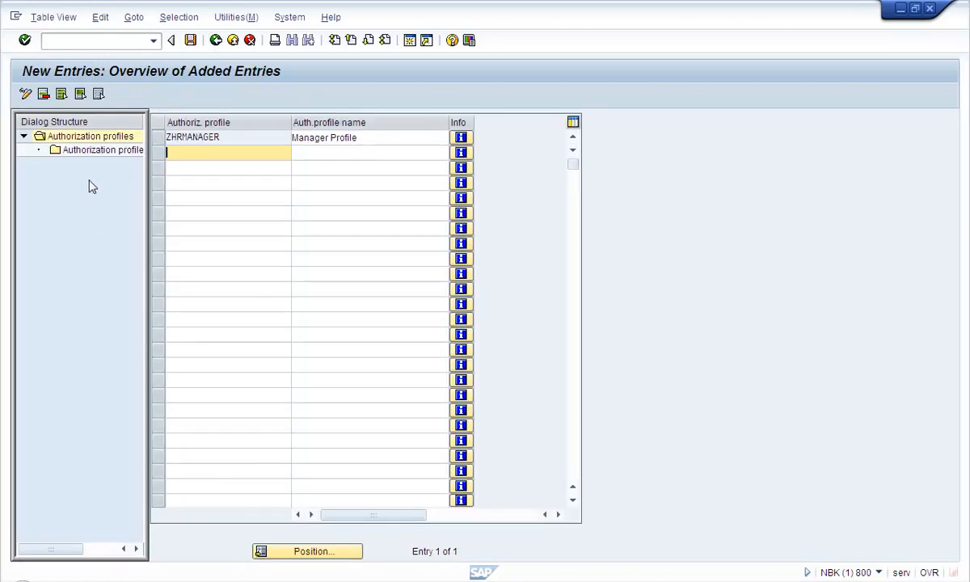
- Open the ZHRMANAGER profile's maintenance entry and set its object ID to 50012492
{"action": "left_click", "coordinate": [157, 138]}
{"action": "double_click", "coordinate": [103, 150]}
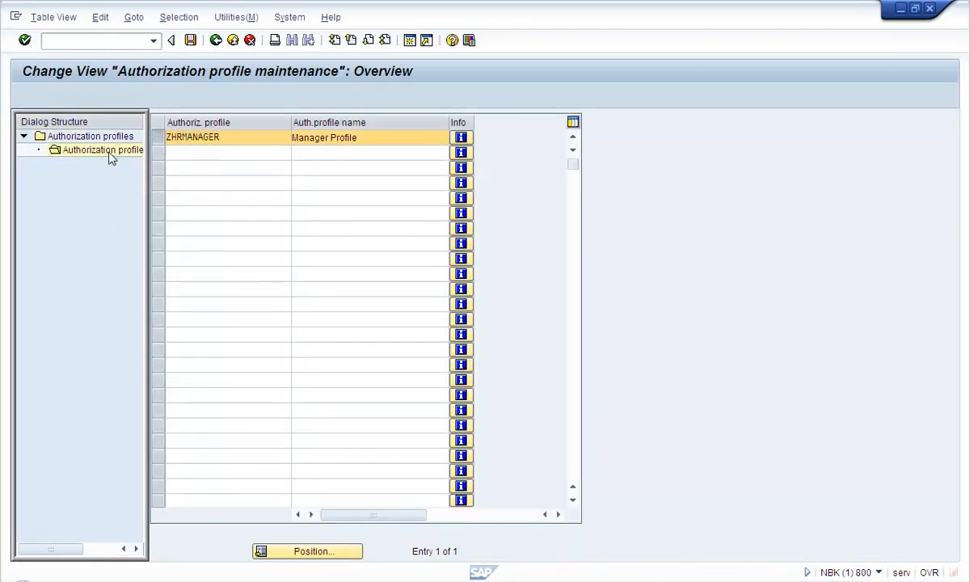
{"action": "left_click", "coordinate": [371, 138]}
{"action": "type", "text": "50012492"}
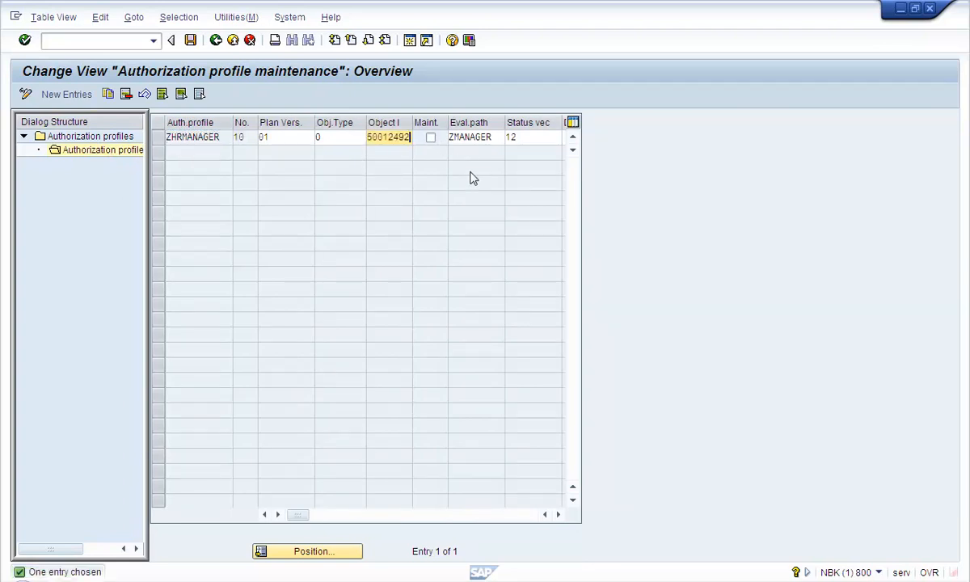
- Clear the ZHRMANAGER entry's function module and save the entry
{"action": "left_click", "coordinate": [431, 514]}
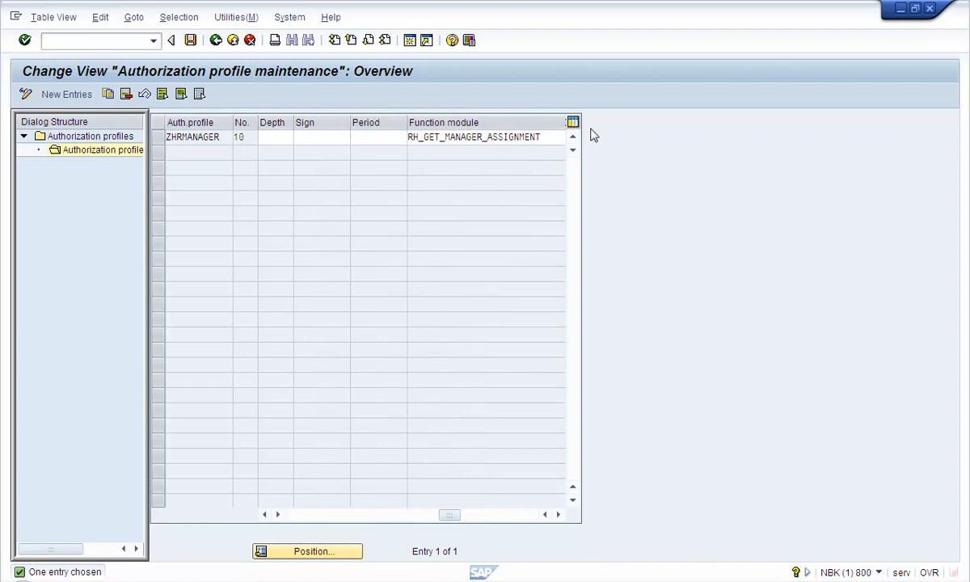
{"action": "left_click_drag", "start_coordinate": [540, 137], "coordinate": [244, 141]}
{"action": "key", "text": "Delete"}
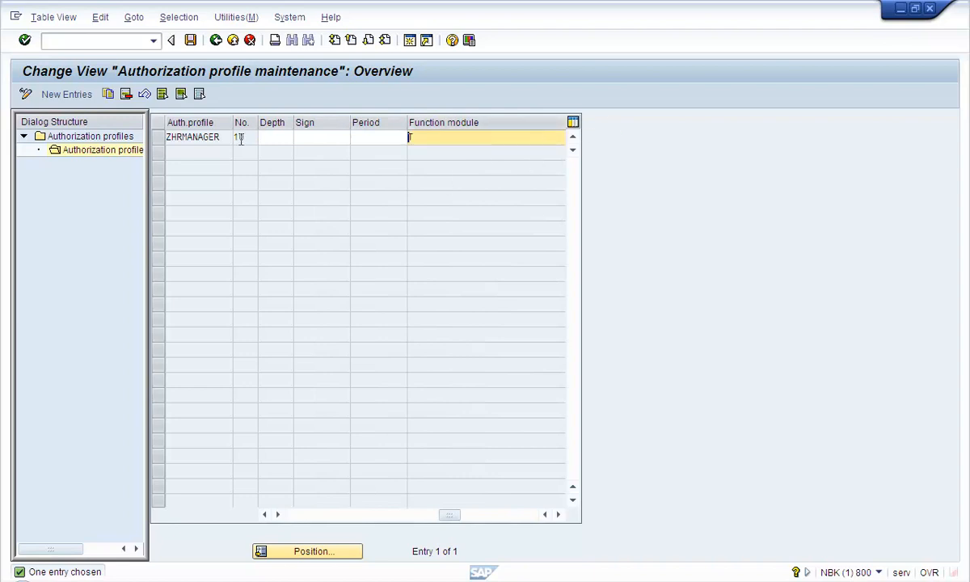
{"action": "left_click", "coordinate": [191, 41]}
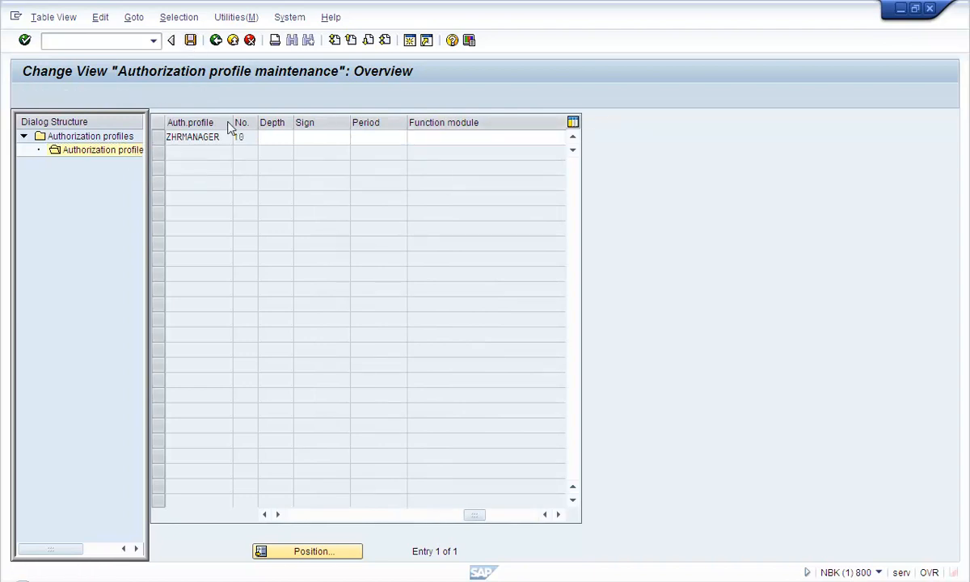
- Display the authorization views of ZHRMANAGER and examine the organizational unit and the first person object listed
{"action": "left_click", "coordinate": [216, 40]}
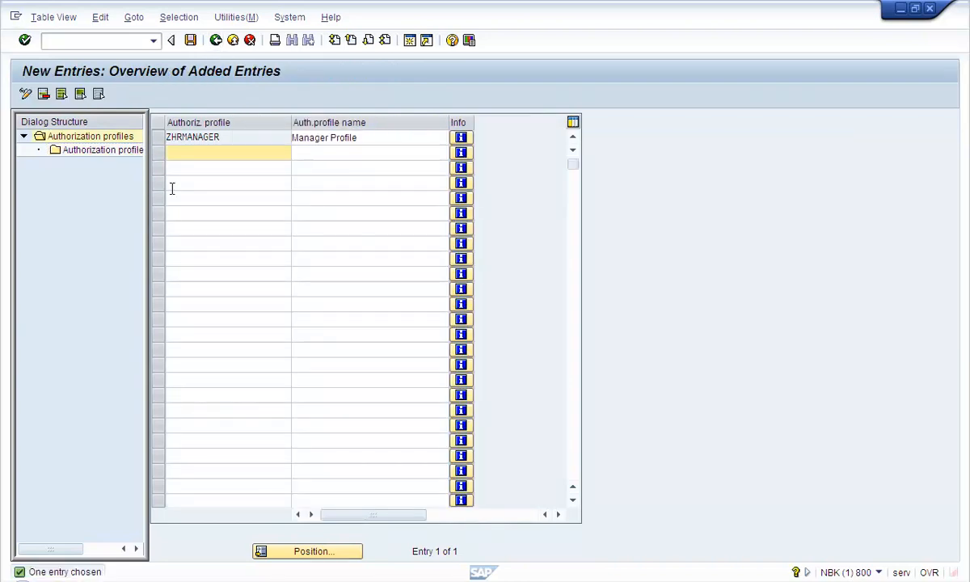
{"action": "left_click", "coordinate": [460, 137]}
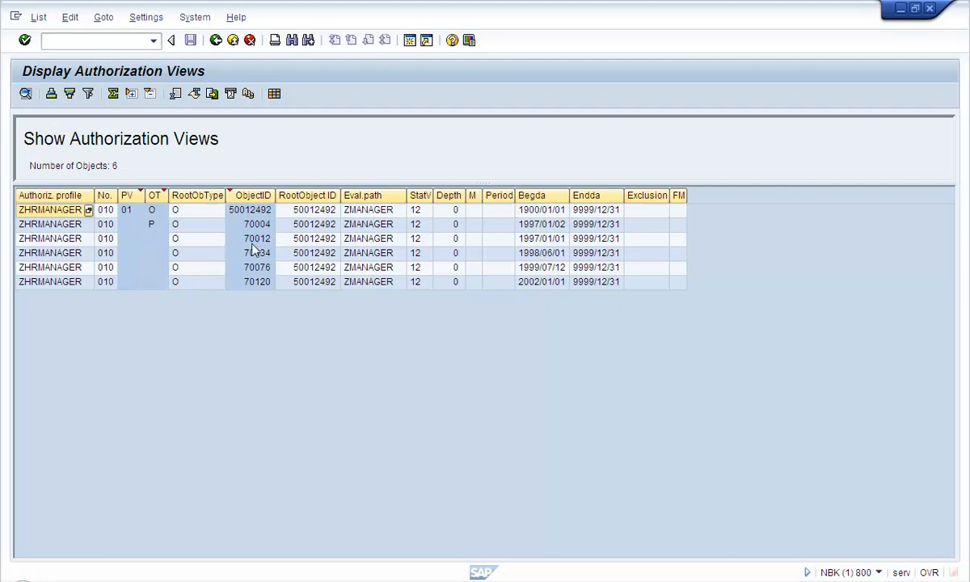
{"action": "left_click", "coordinate": [247, 212]}
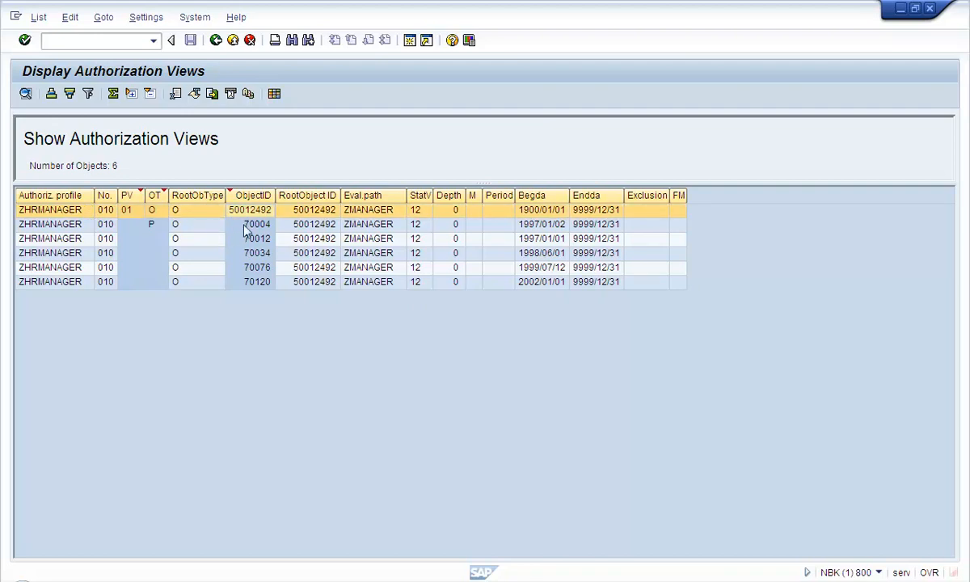
{"action": "left_click", "coordinate": [247, 227]}
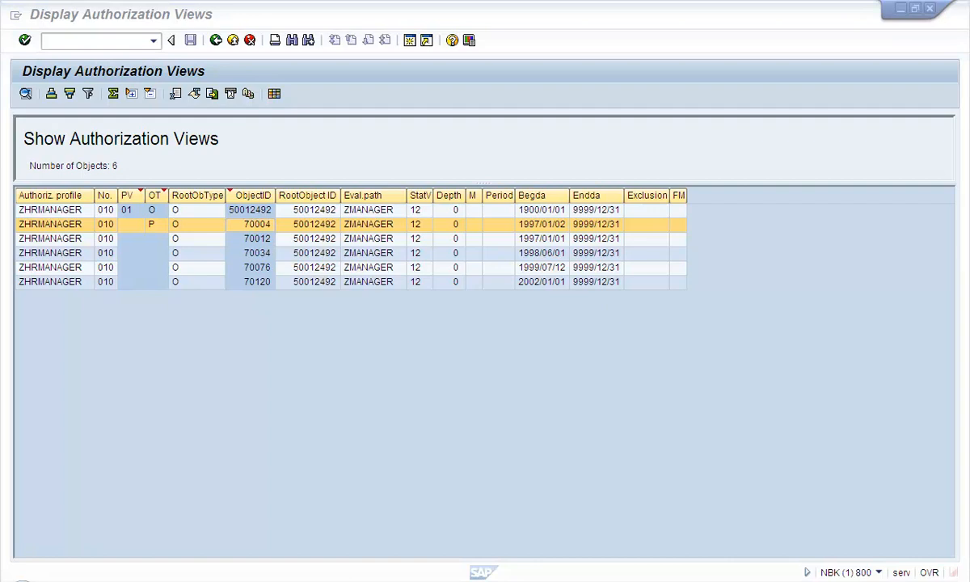
- Switch to the organizational plan session, leave the Human Resources structure and display the organizational structure of the Payroll unit
{"action": "left_click", "coordinate": [214, 41]}
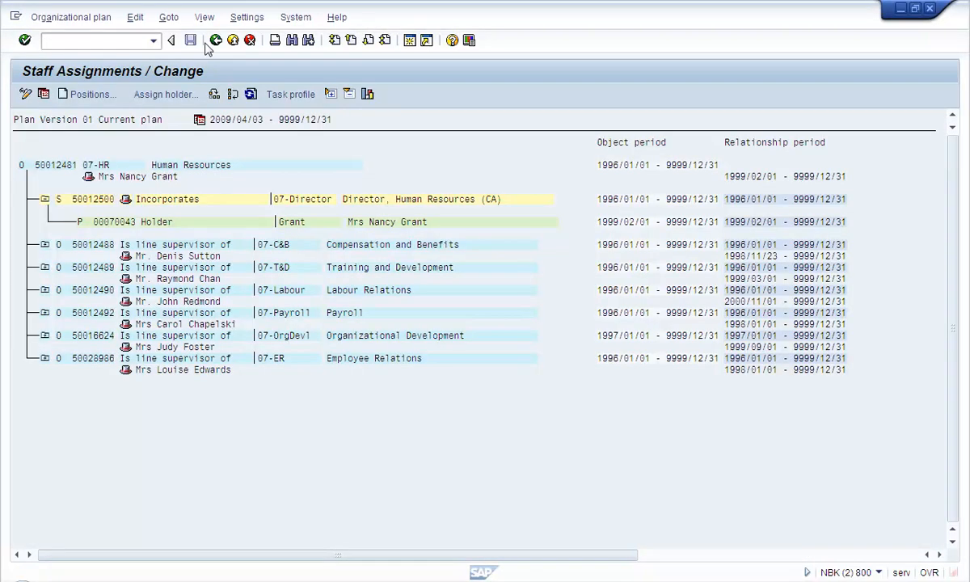
{"action": "left_click", "coordinate": [95, 312]}
{"action": "left_click", "coordinate": [215, 40]}
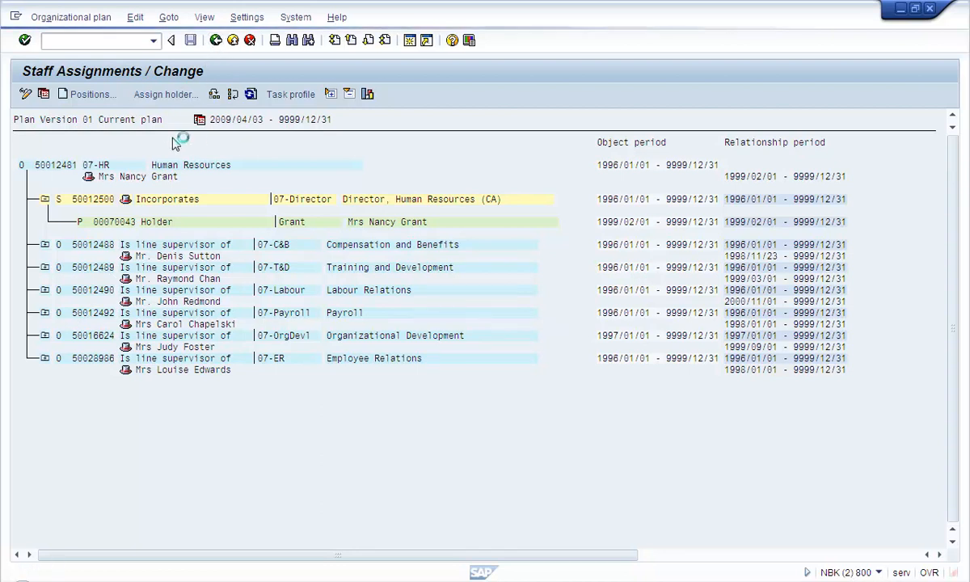
{"action": "left_click", "coordinate": [215, 40]}
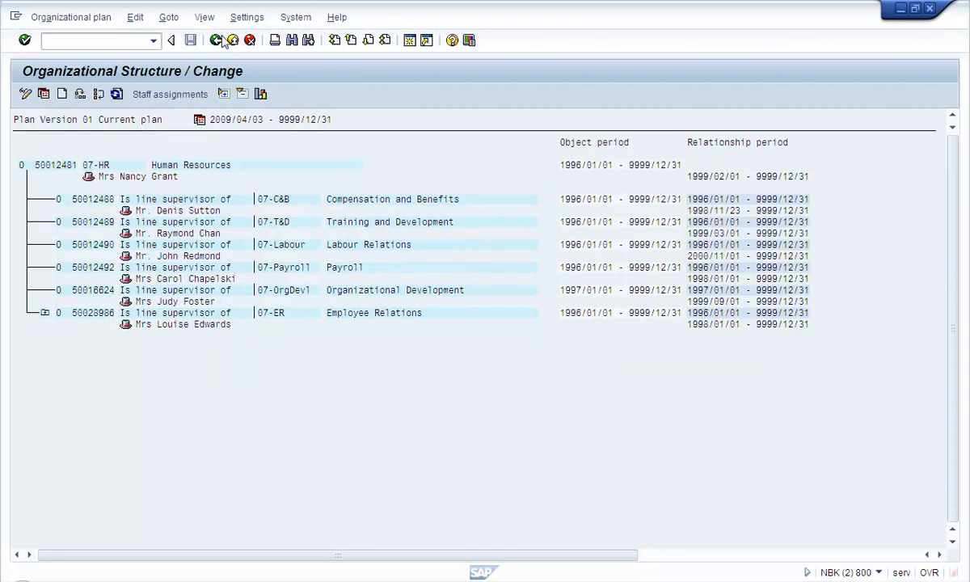
{"action": "double_click", "coordinate": [234, 153]}
{"action": "key", "text": "Delete"}
{"action": "key", "text": "Down"}
{"action": "key", "text": "Down"}
{"action": "key", "text": "Down"}
{"action": "key", "text": "Return"}
{"action": "key", "text": "Return"}
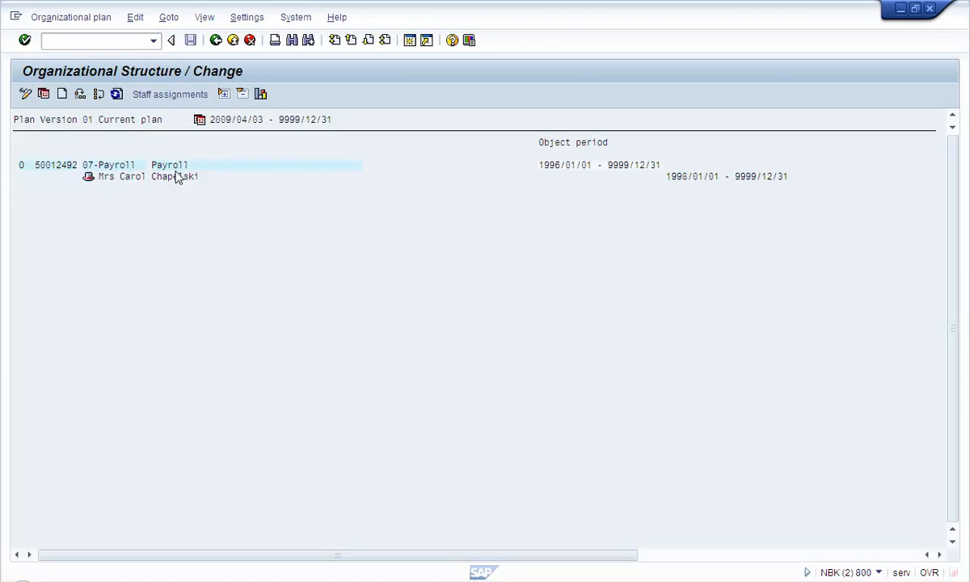
- Show the Payroll unit's staff assignments to compare position holders with the authorization views, and view the ZMANAGER evaluation path
{"action": "left_click", "coordinate": [157, 95]}
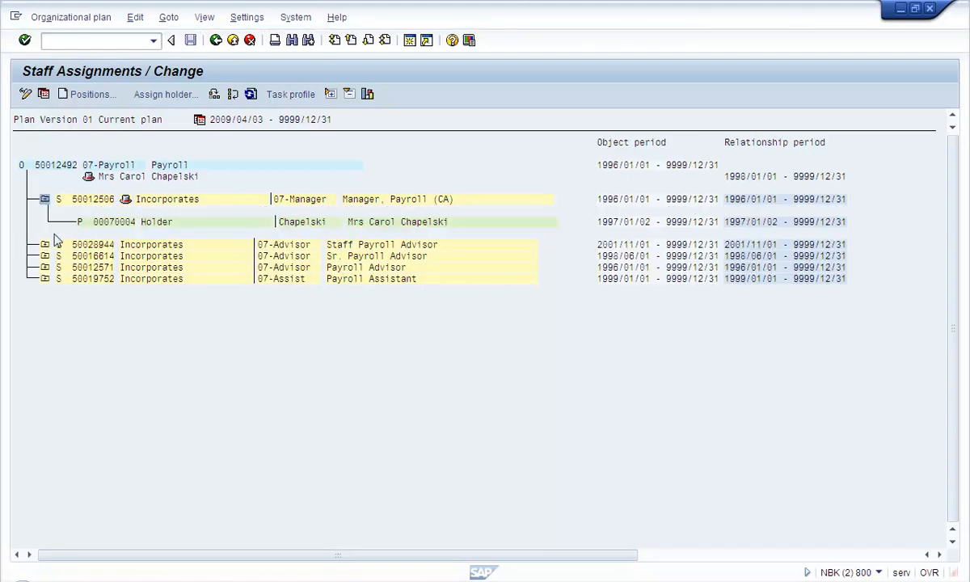
{"action": "left_click", "coordinate": [54, 243]}
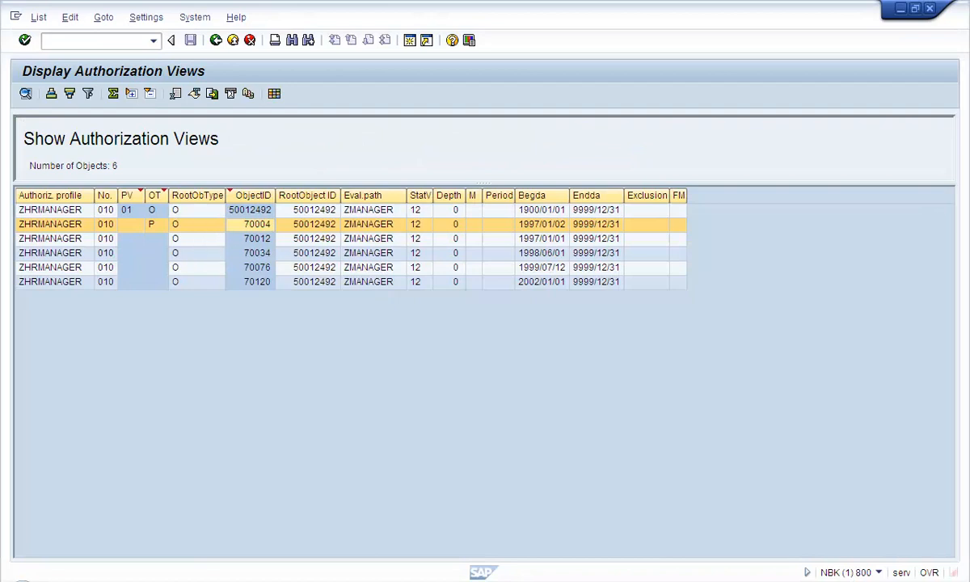
{"action": "double_click", "coordinate": [457, 261]}
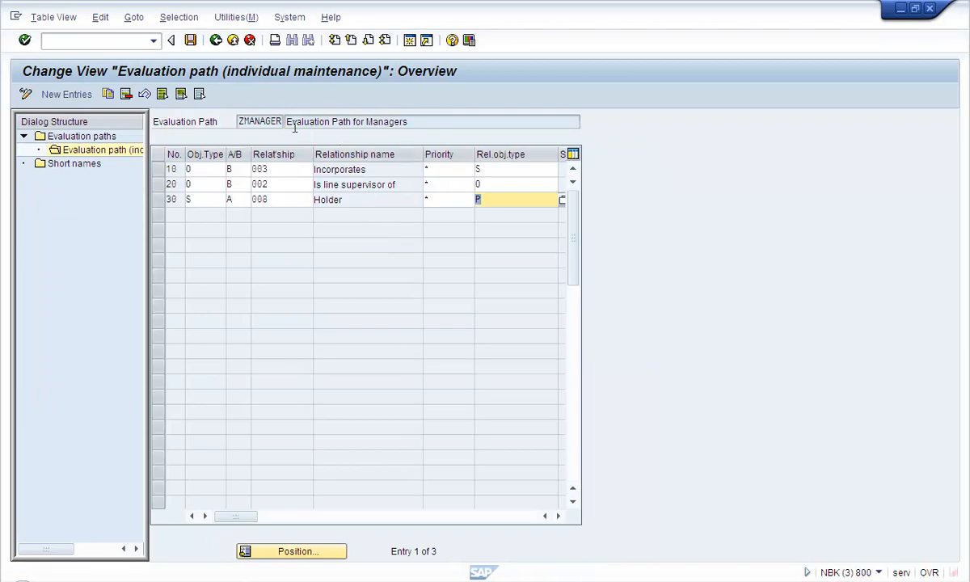
- Examine the Skip setting of the ZMANAGER relationships and compare it with the Staff Payroll Advisor position in the Payroll unit's staff assignments
{"action": "left_click", "coordinate": [558, 515]}
{"action": "left_click", "coordinate": [558, 515]}
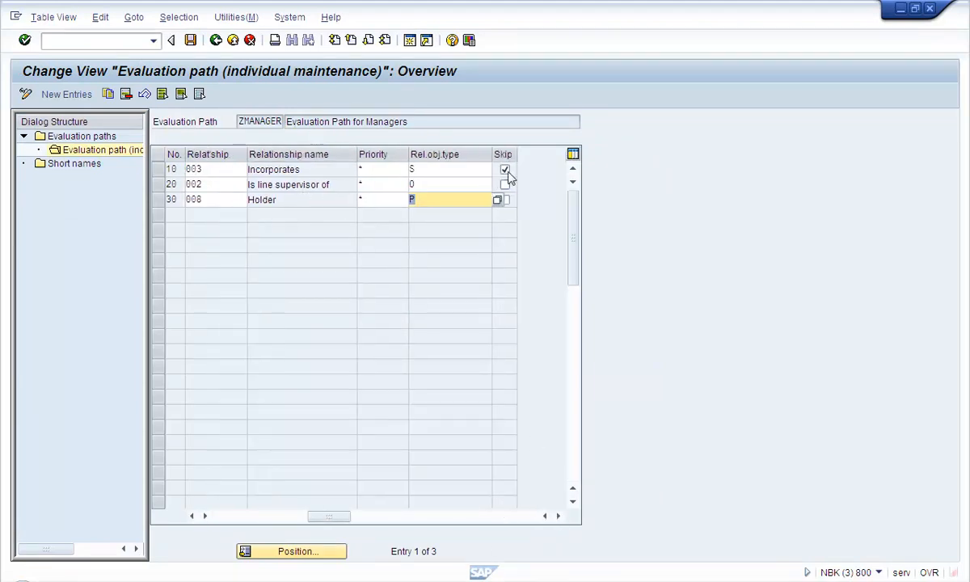
{"action": "left_click", "coordinate": [443, 170]}
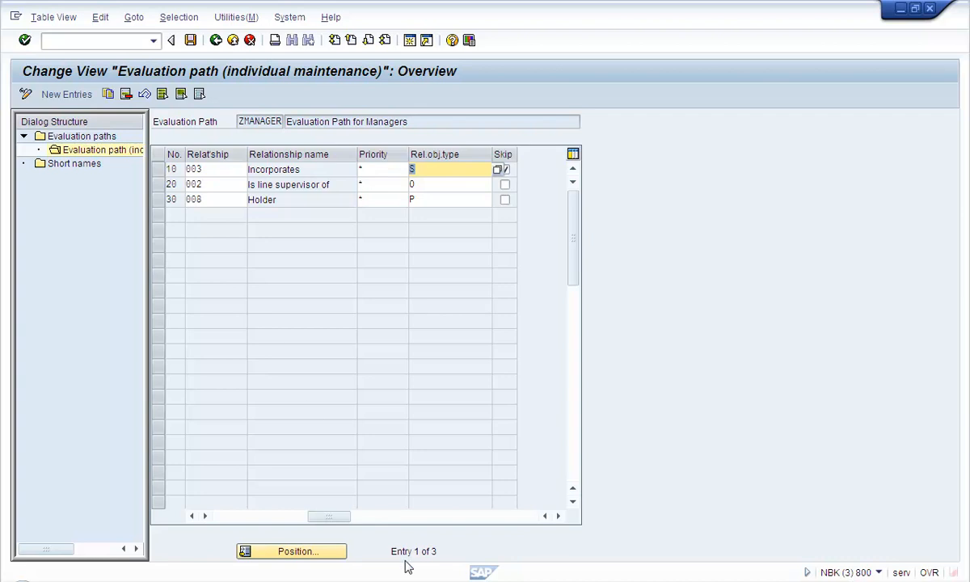
{"action": "left_click", "coordinate": [437, 579]}
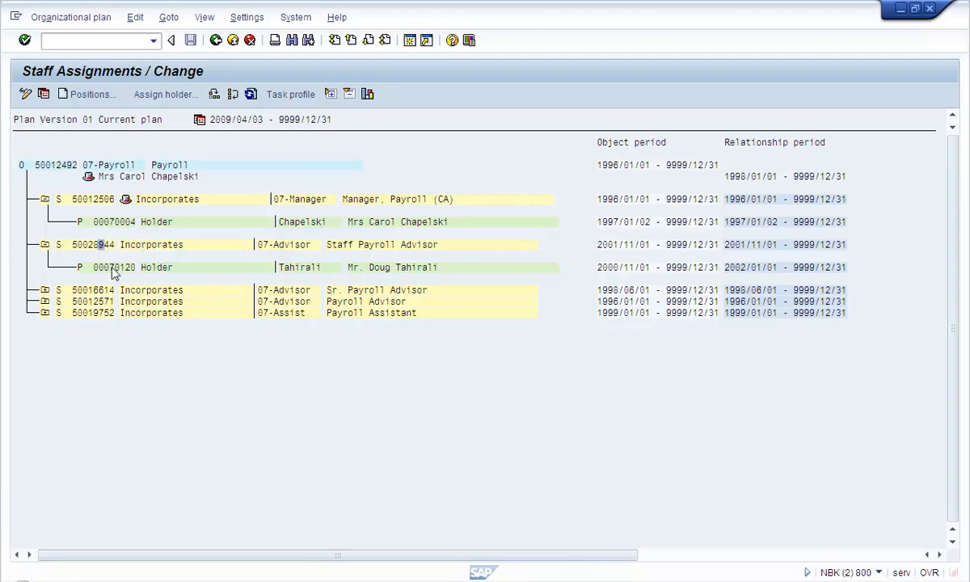
{"action": "left_click", "coordinate": [91, 245]}
{"action": "left_click", "coordinate": [590, 581]}
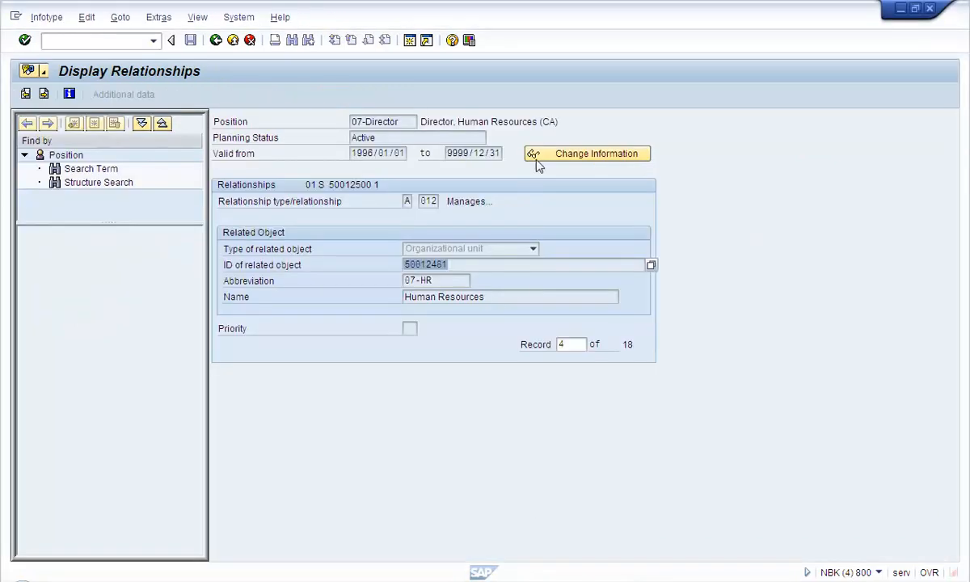
{"action": "left_click", "coordinate": [497, 578]}
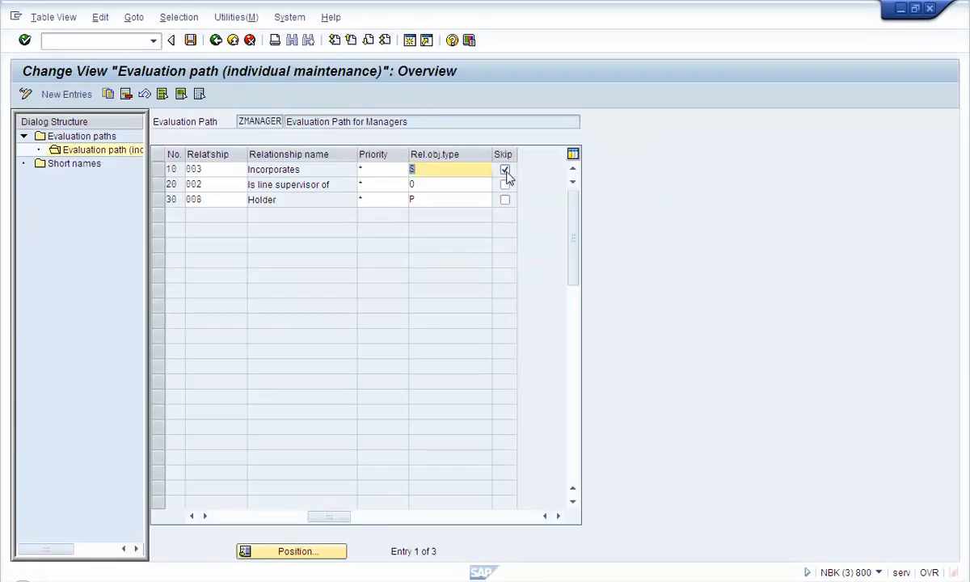
{"action": "left_click", "coordinate": [271, 122]}
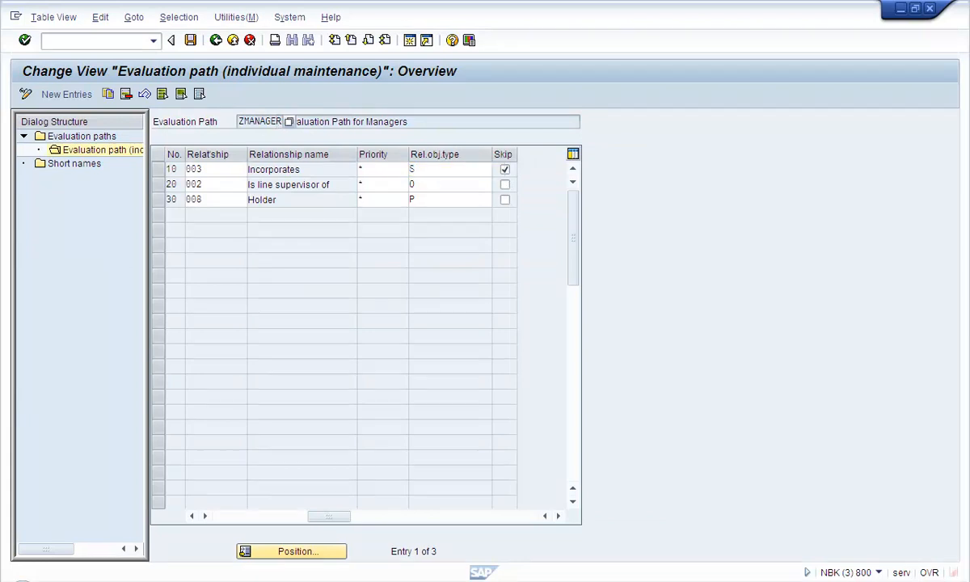
- Clear Skip for the Incorporates relationship in the ZMANAGER evaluation path and save it to the Structural Profile customizing request
{"action": "left_click", "coordinate": [324, 579]}
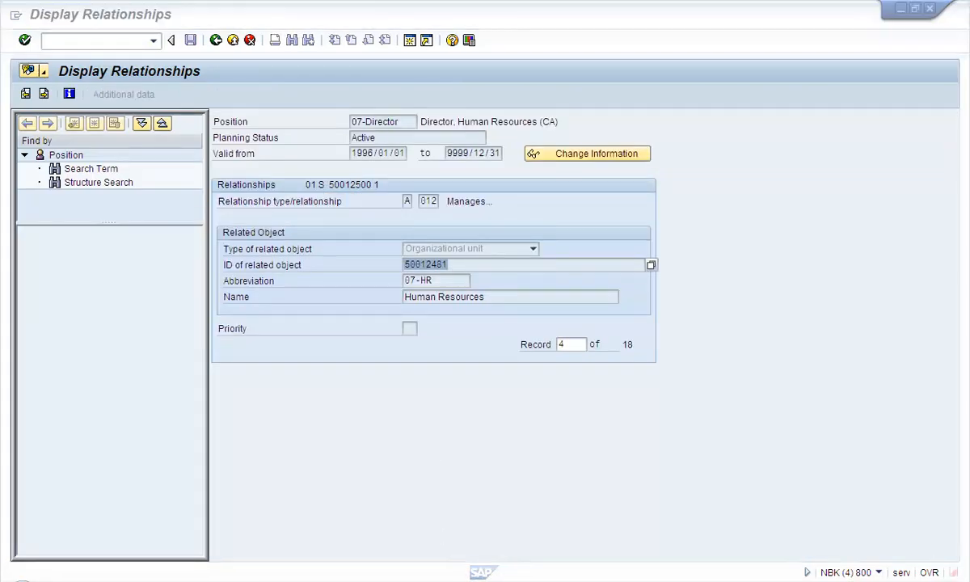
{"action": "left_click", "coordinate": [356, 579]}
{"action": "left_click", "coordinate": [504, 170]}
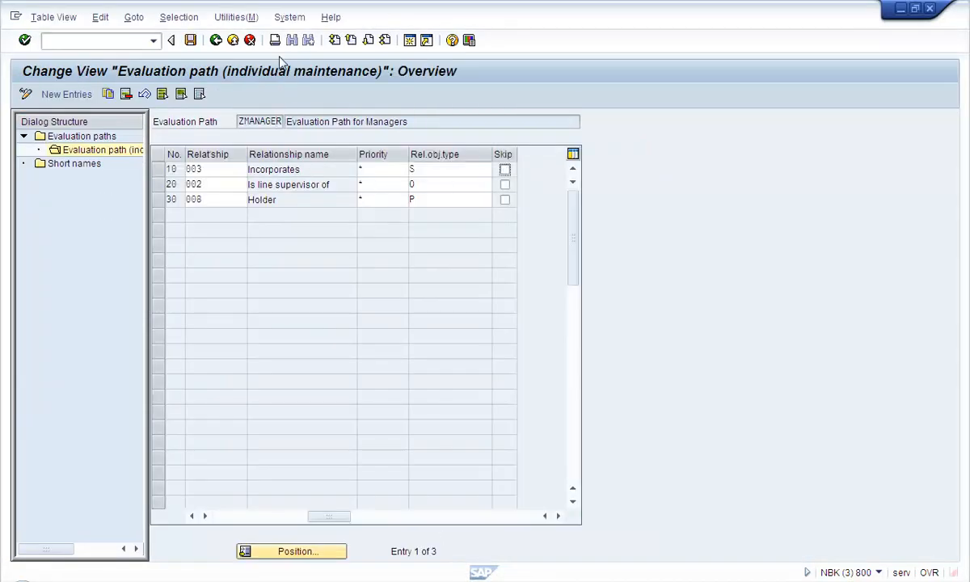
{"action": "left_click", "coordinate": [194, 44]}
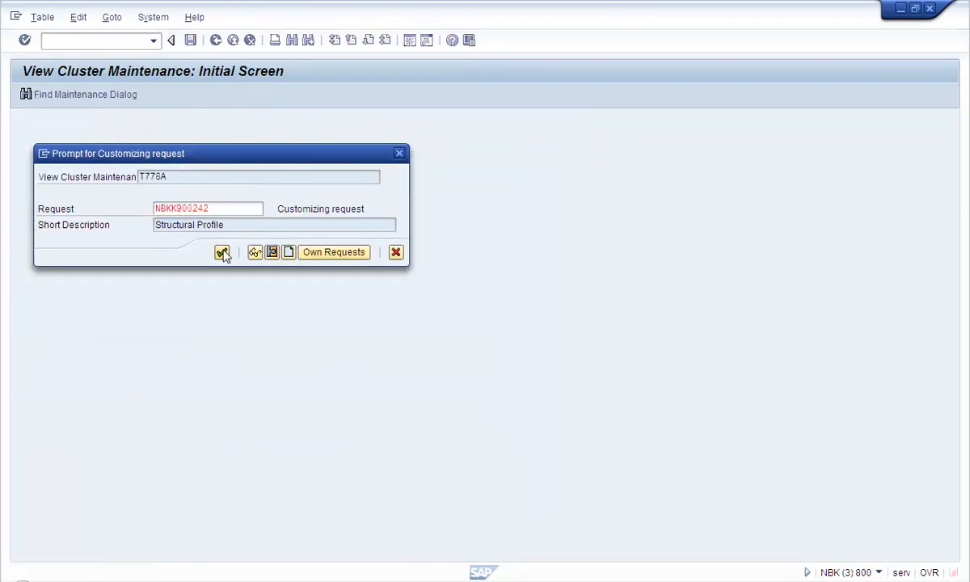
{"action": "left_click", "coordinate": [222, 253]}
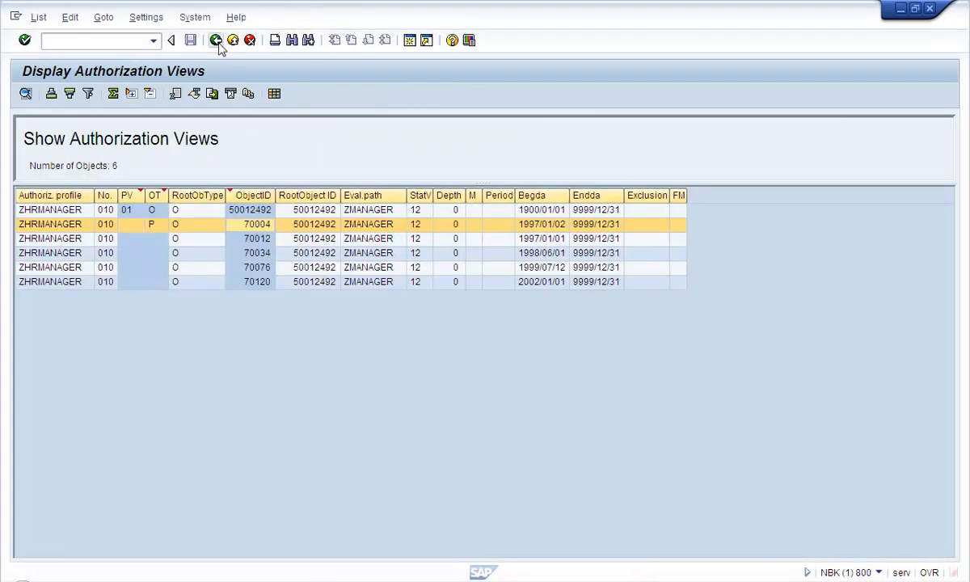
- Redisplay the authorization views of ZHRMANAGER and examine the position (S) objects listed
{"action": "left_click", "coordinate": [217, 43]}
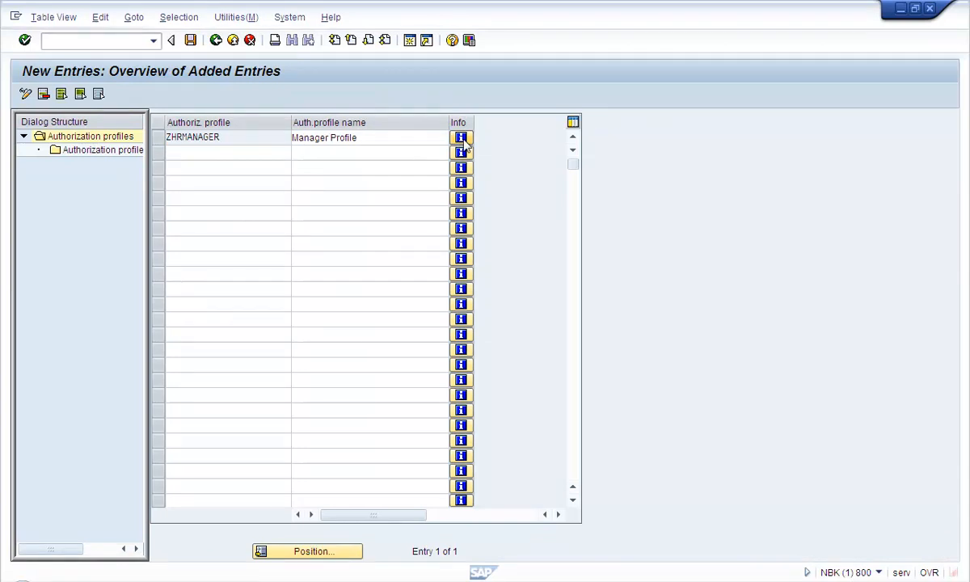
{"action": "left_click", "coordinate": [461, 139]}
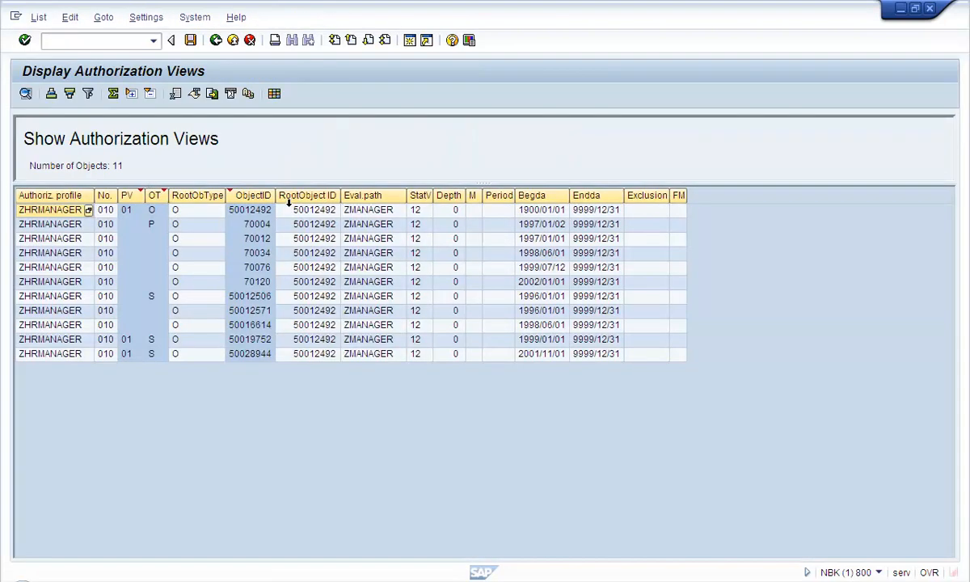
{"action": "left_click", "coordinate": [141, 298]}
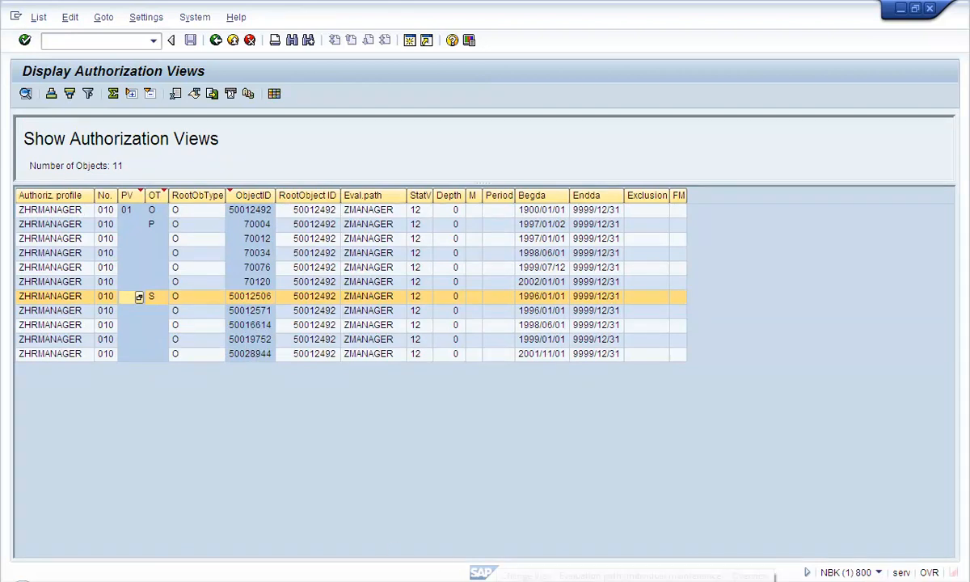
- Set Skip for the Incorporates relationship in ZMANAGER, save it, and recheck the authorization views of ZHRMANAGER
{"action": "left_click", "coordinate": [465, 568]}
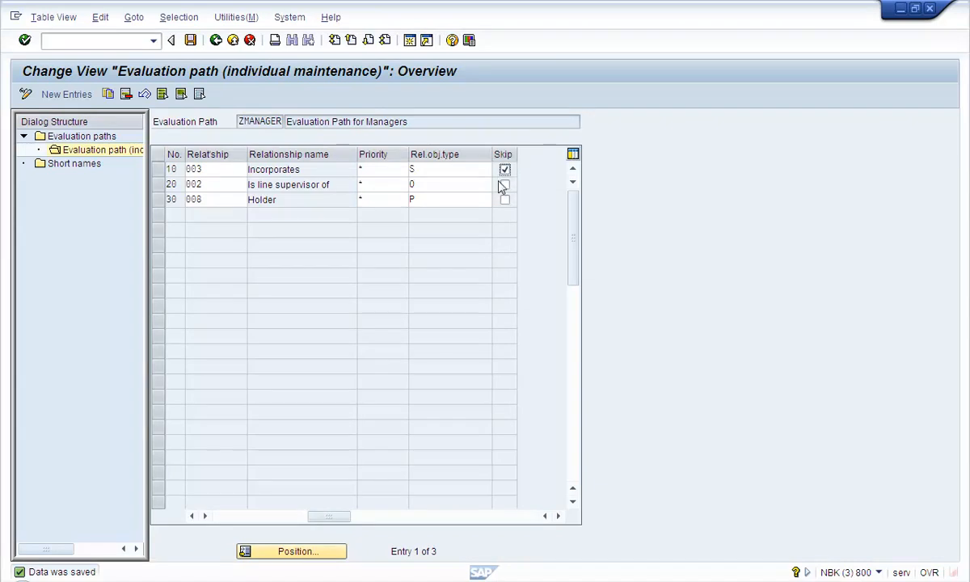
{"action": "left_click", "coordinate": [190, 41]}
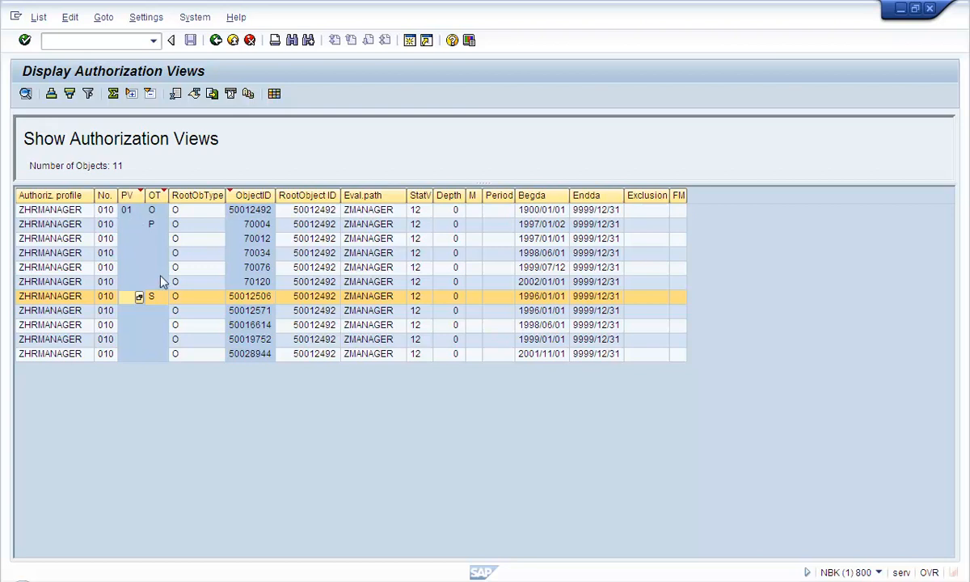
{"action": "left_click", "coordinate": [216, 40]}
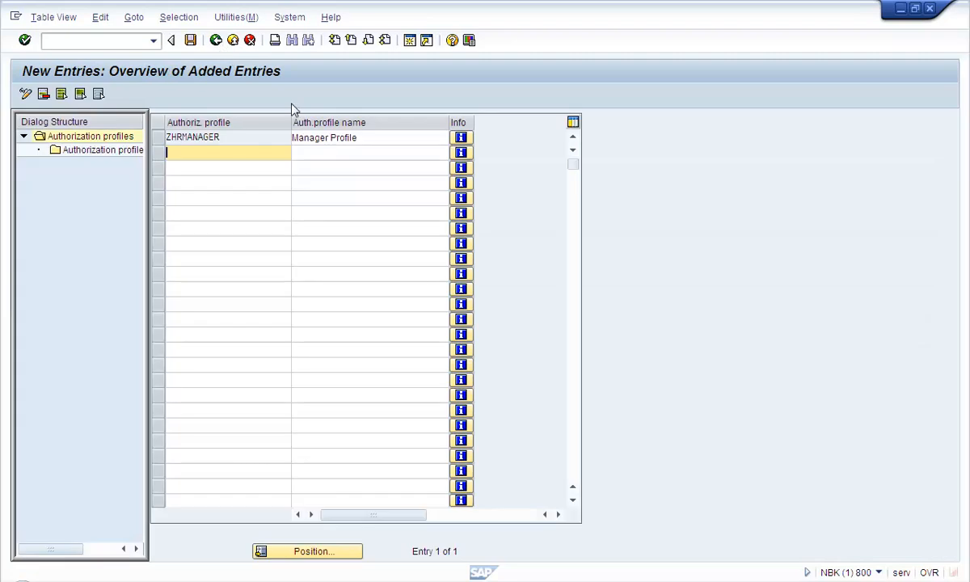
{"action": "left_click", "coordinate": [460, 137]}
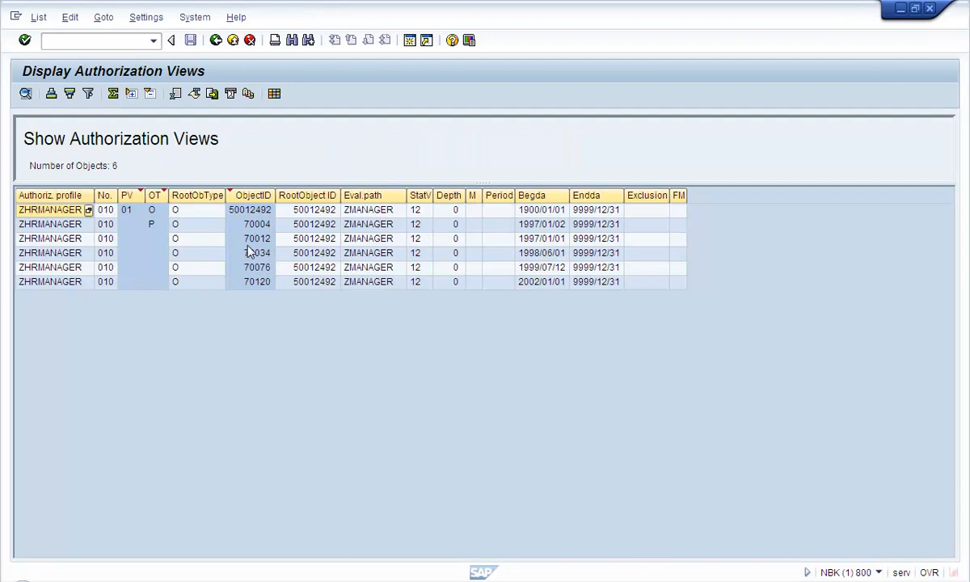
{"action": "left_click", "coordinate": [216, 41]}
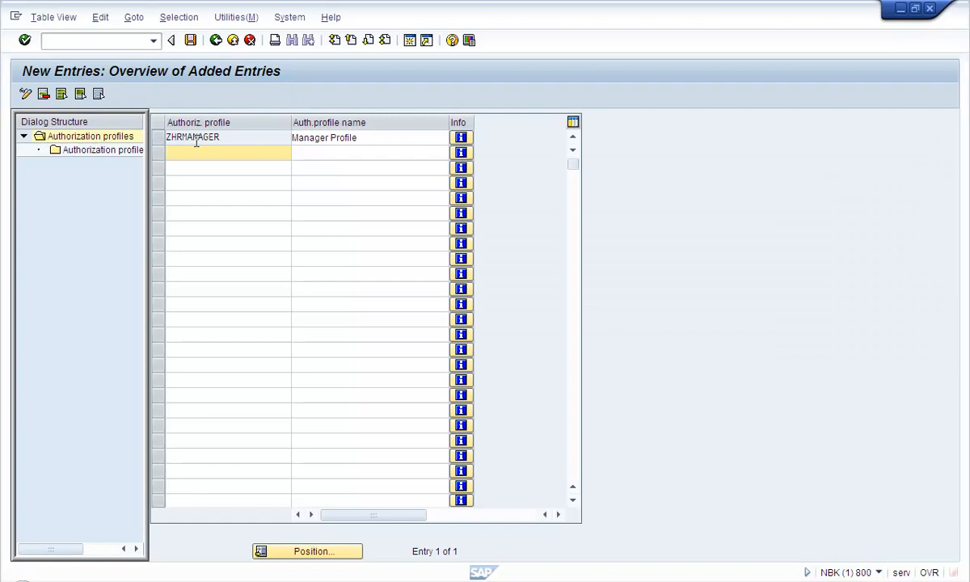
- Open the profile maintenance entry of ZHRMANAGER and examine its root object ID, evaluation path and function module
{"action": "left_click", "coordinate": [195, 139]}
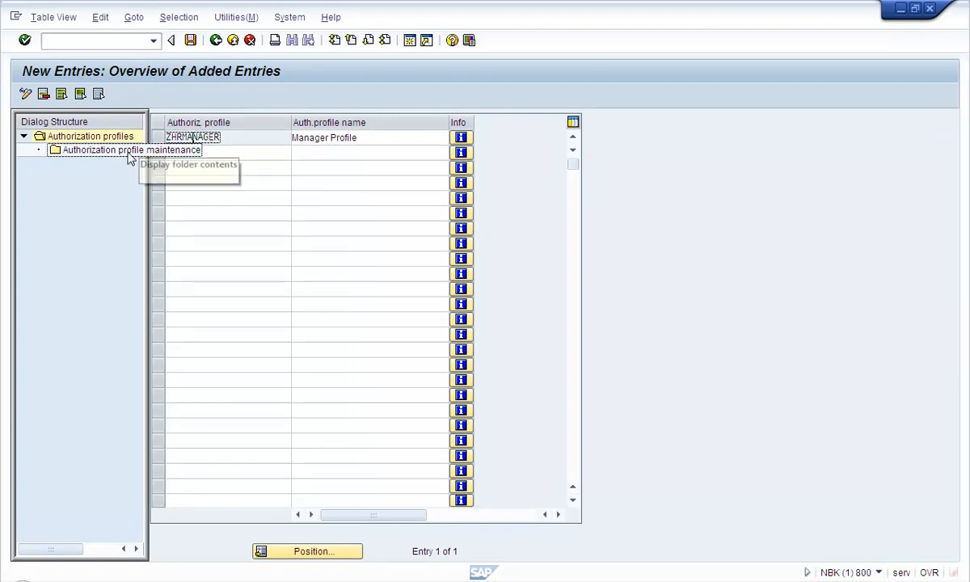
{"action": "left_click", "coordinate": [157, 138]}
{"action": "double_click", "coordinate": [109, 157]}
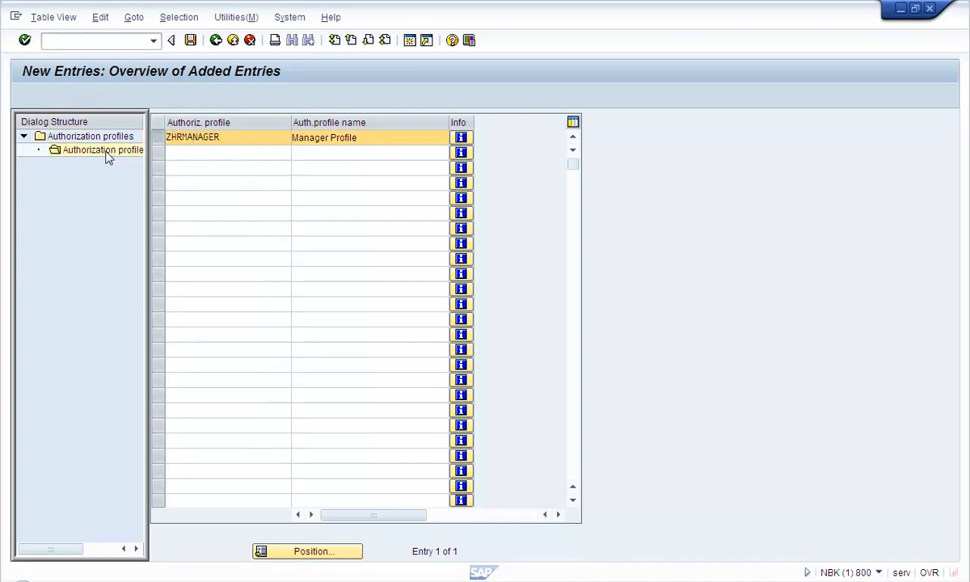
{"action": "left_click_drag", "start_coordinate": [373, 137], "coordinate": [474, 143]}
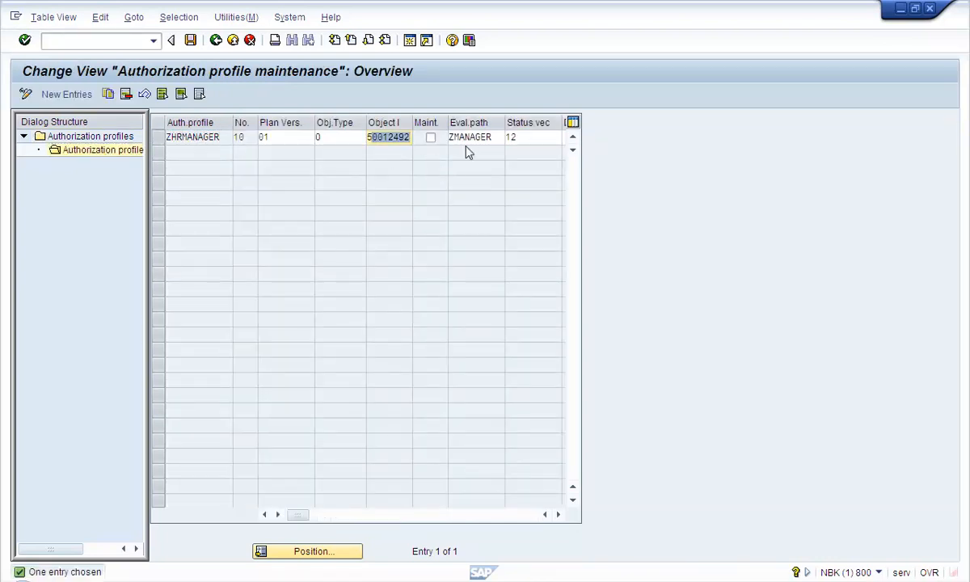
{"action": "left_click", "coordinate": [368, 137]}
{"action": "double_click", "coordinate": [367, 137]}
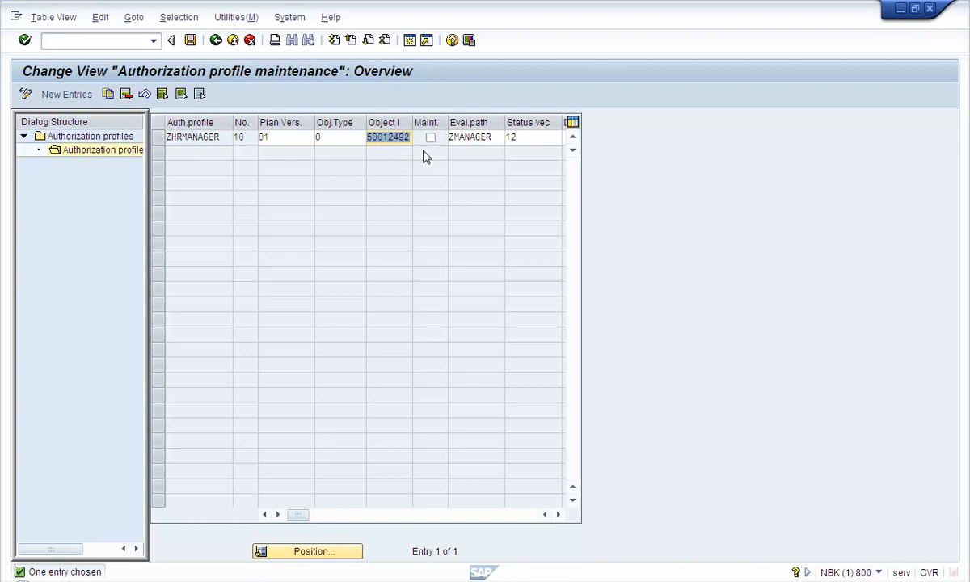
{"action": "left_click", "coordinate": [494, 517]}
{"action": "left_click", "coordinate": [321, 141]}
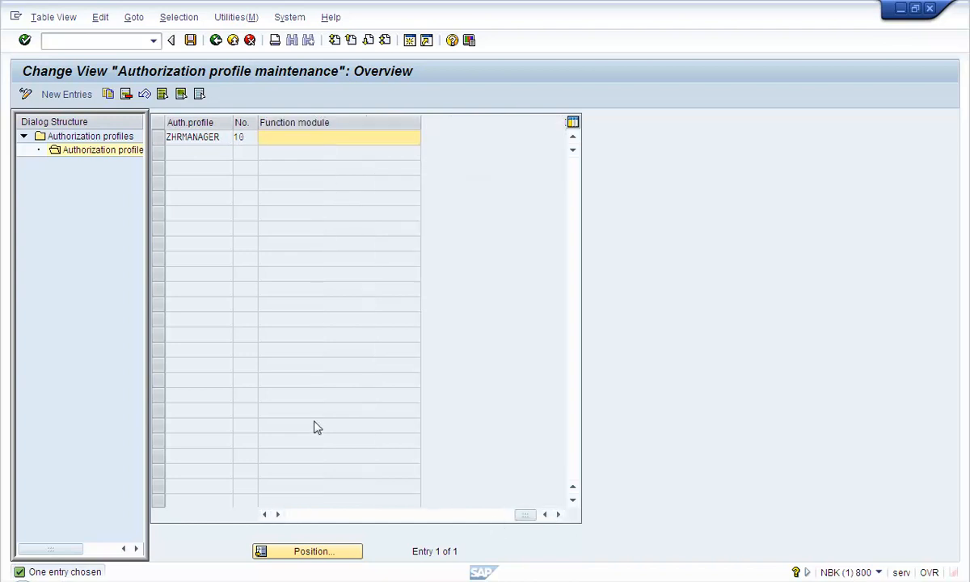
{"action": "left_click", "coordinate": [293, 515]}
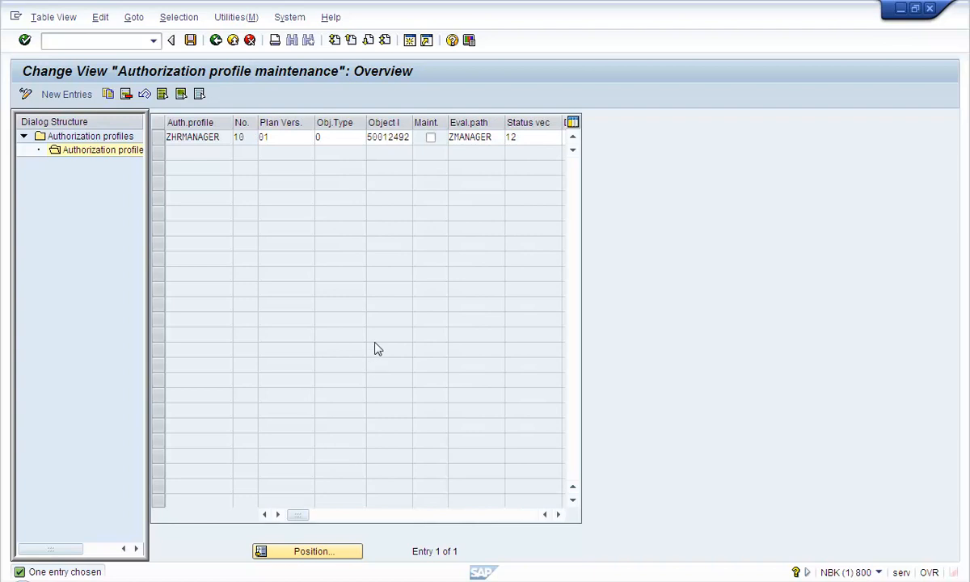